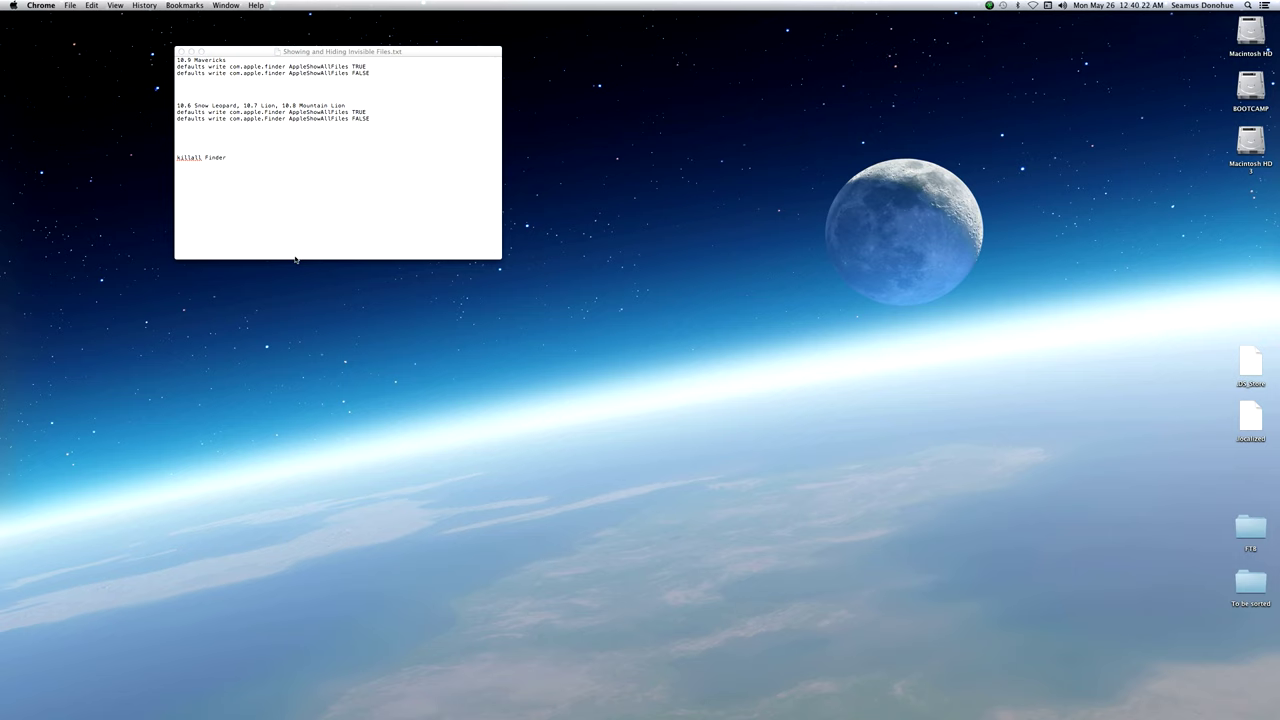
# With the invisible-files note open in TextEdit, reveal the Dock at the left screen edge.
pyautogui.moveTo(5, 82)
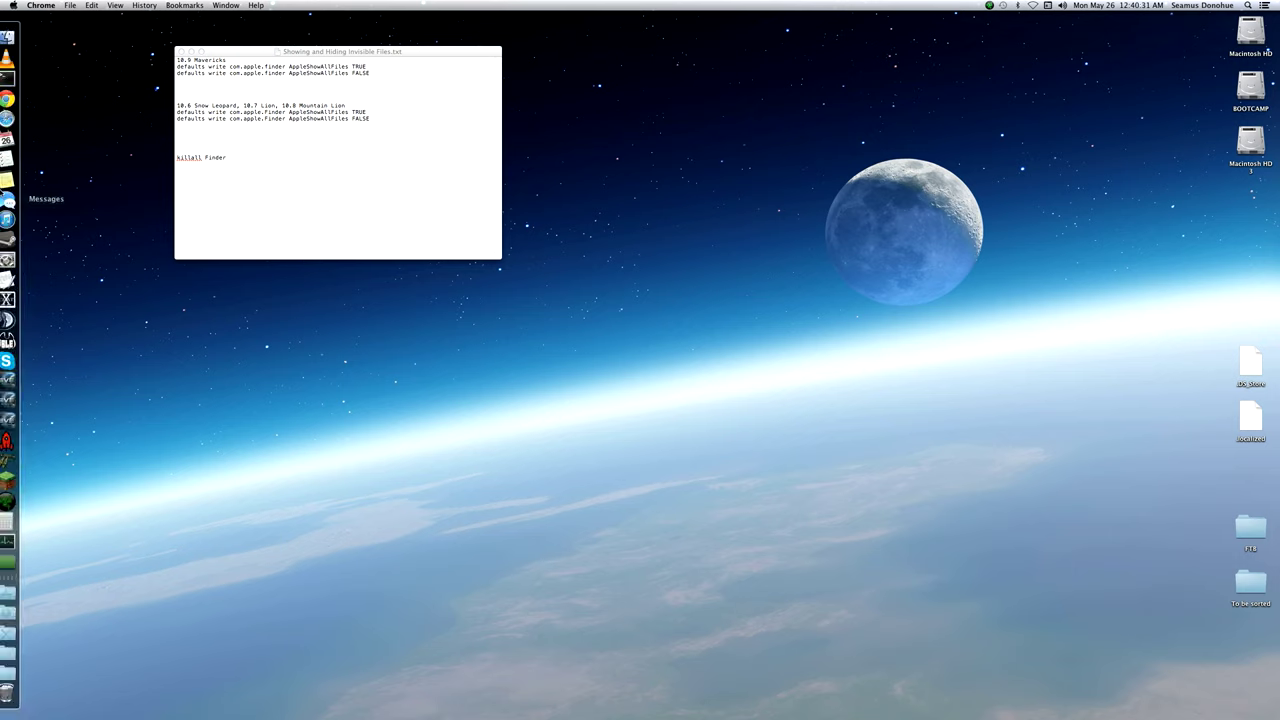
# In a new Terminal window, paste 'defaults write com.apple.finder AppleShowAllFiles TRUE' from the note.
pyautogui.click(6, 80)
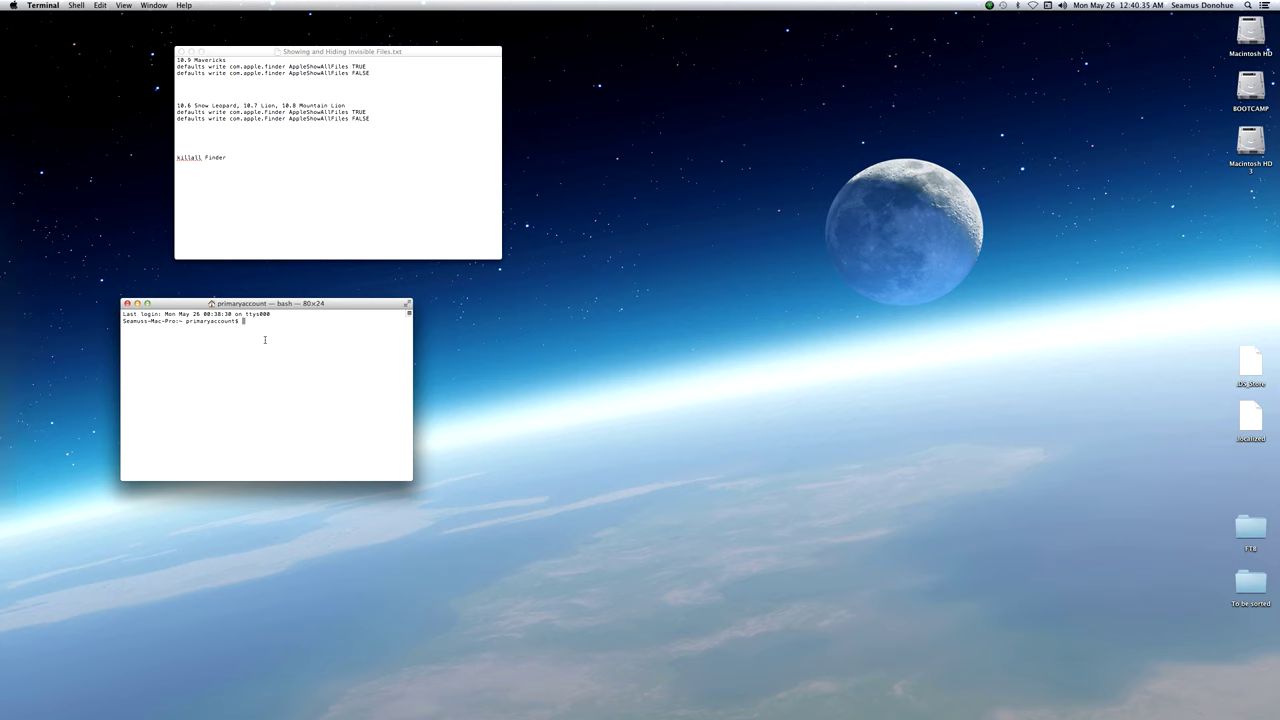
pyautogui.click(258, 149)
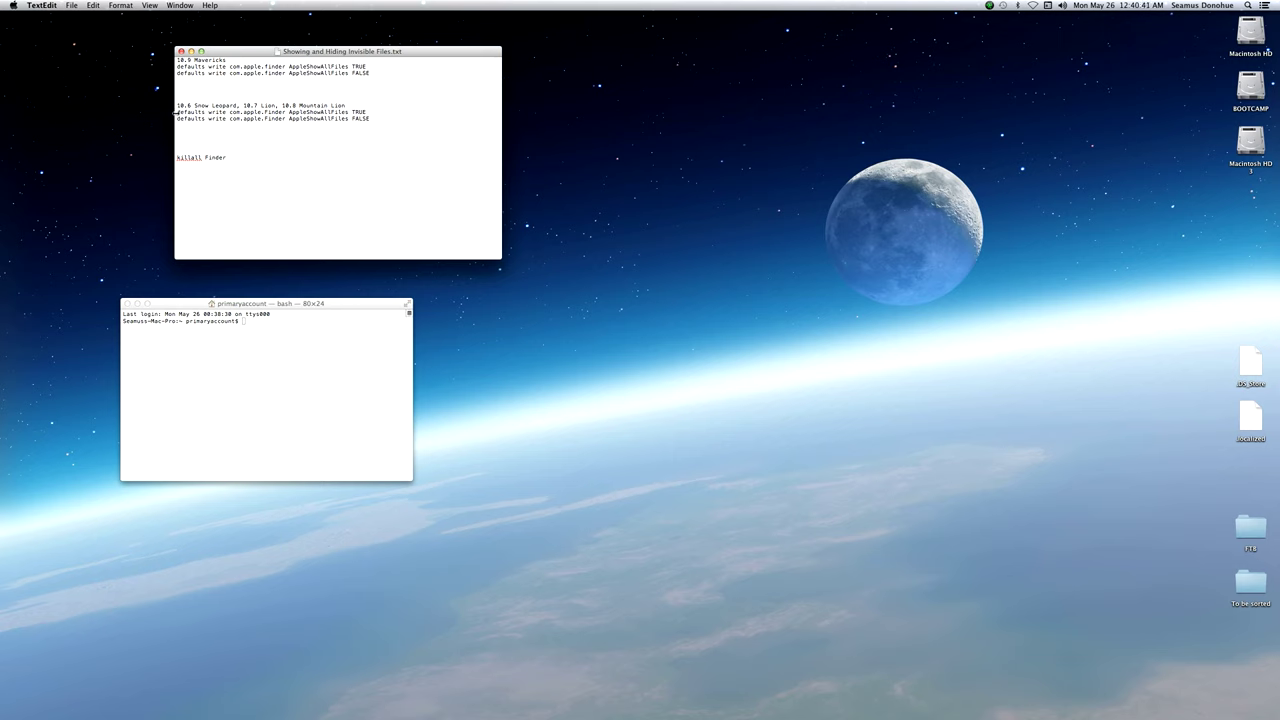
pyautogui.click(176, 112)
pyautogui.moveTo(176, 112); pyautogui.dragTo(381, 111)
pyautogui.press('super+c')
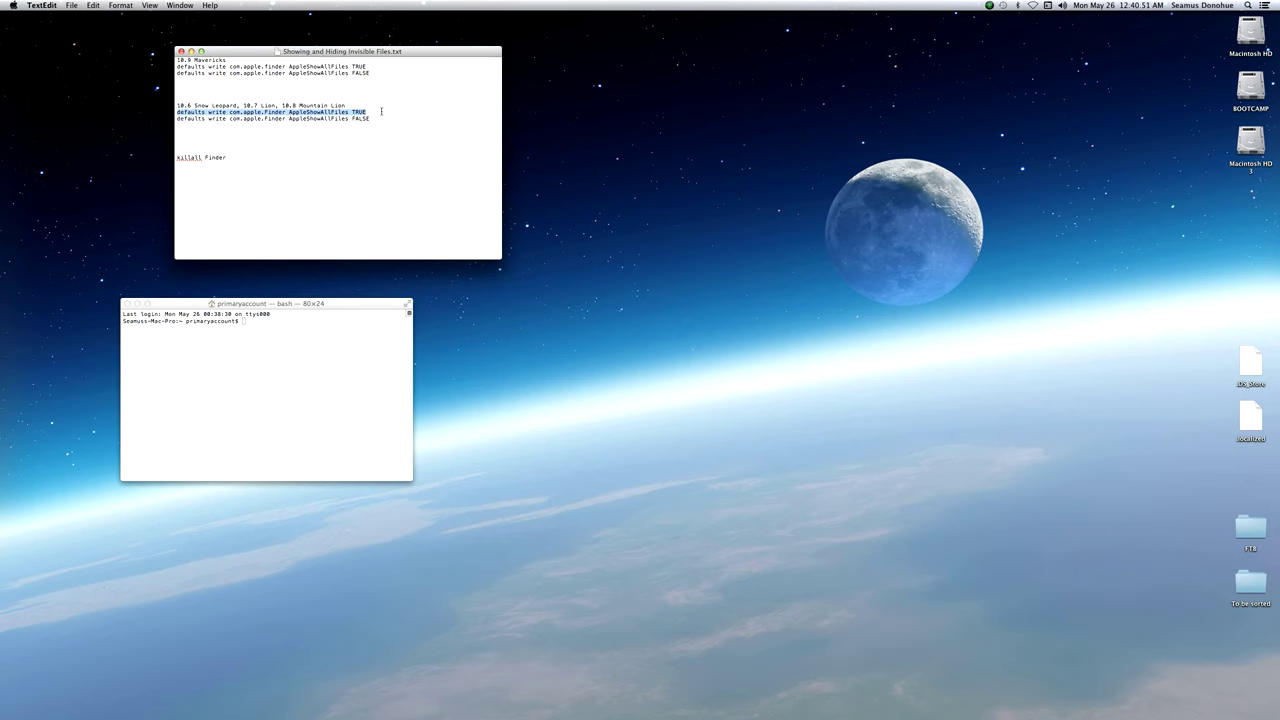
pyautogui.click(291, 317)
pyautogui.press('super+v')
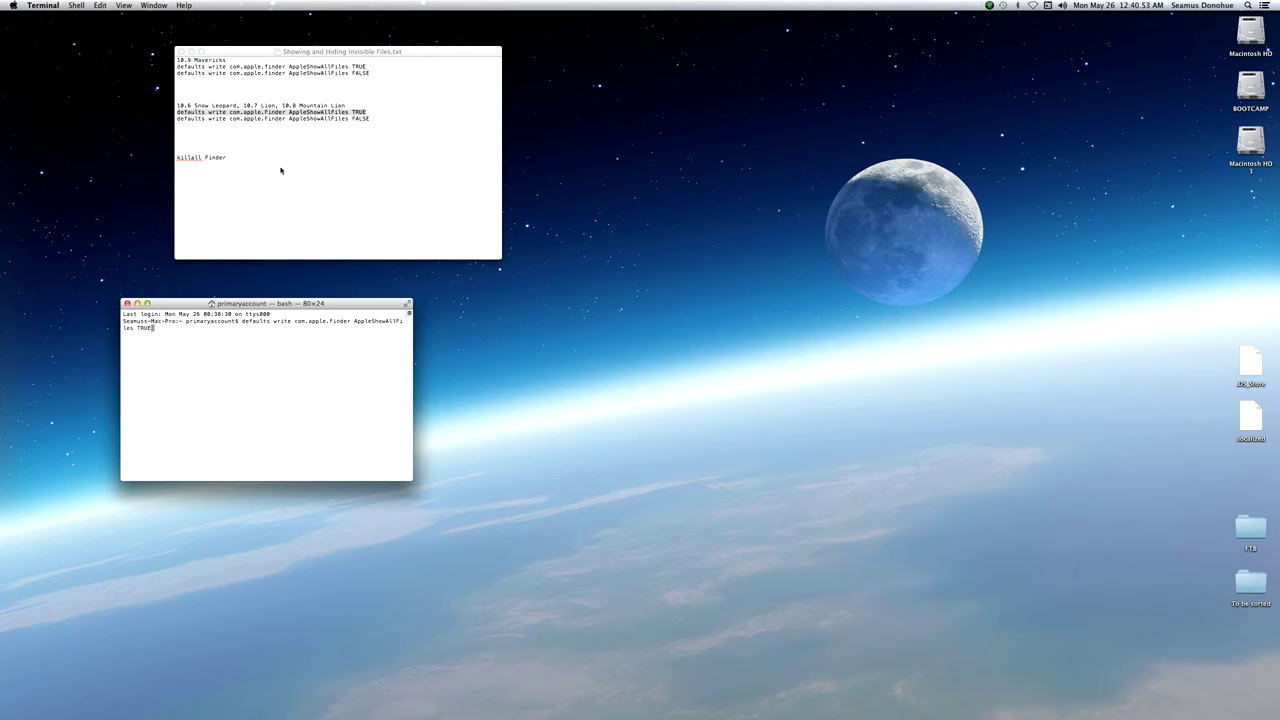
pyautogui.click(260, 56)
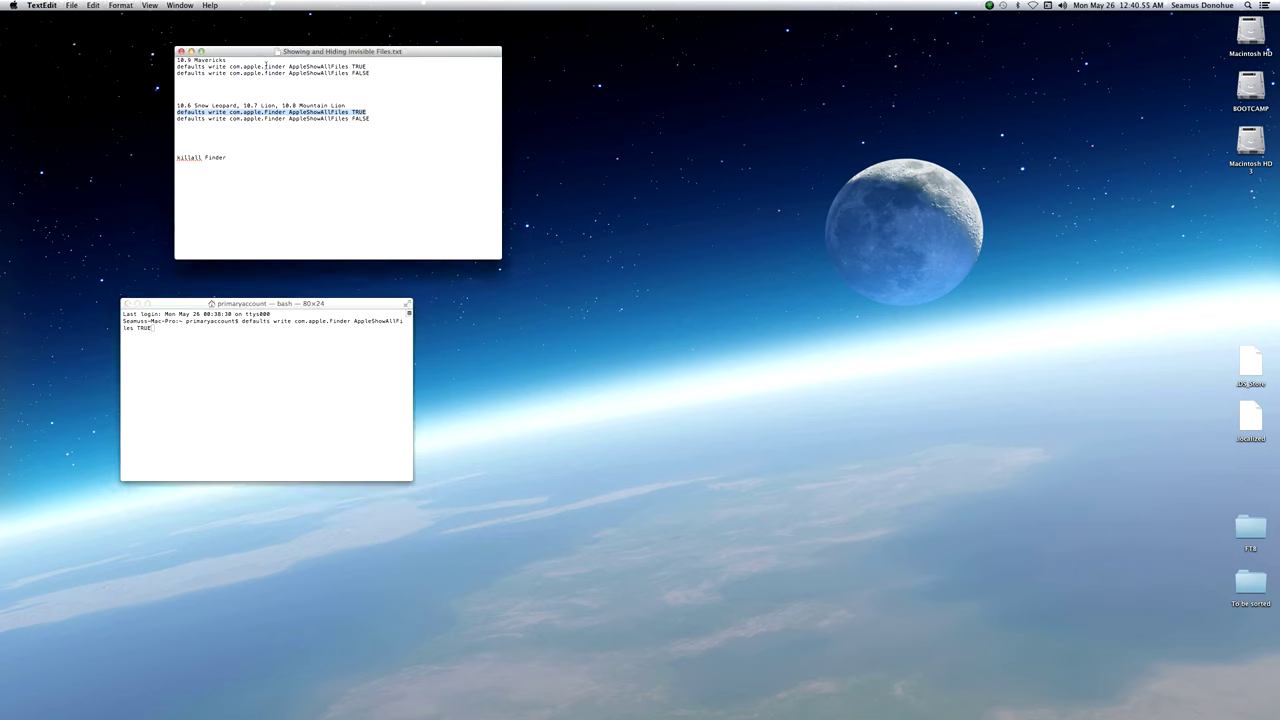
pyautogui.click(265, 66)
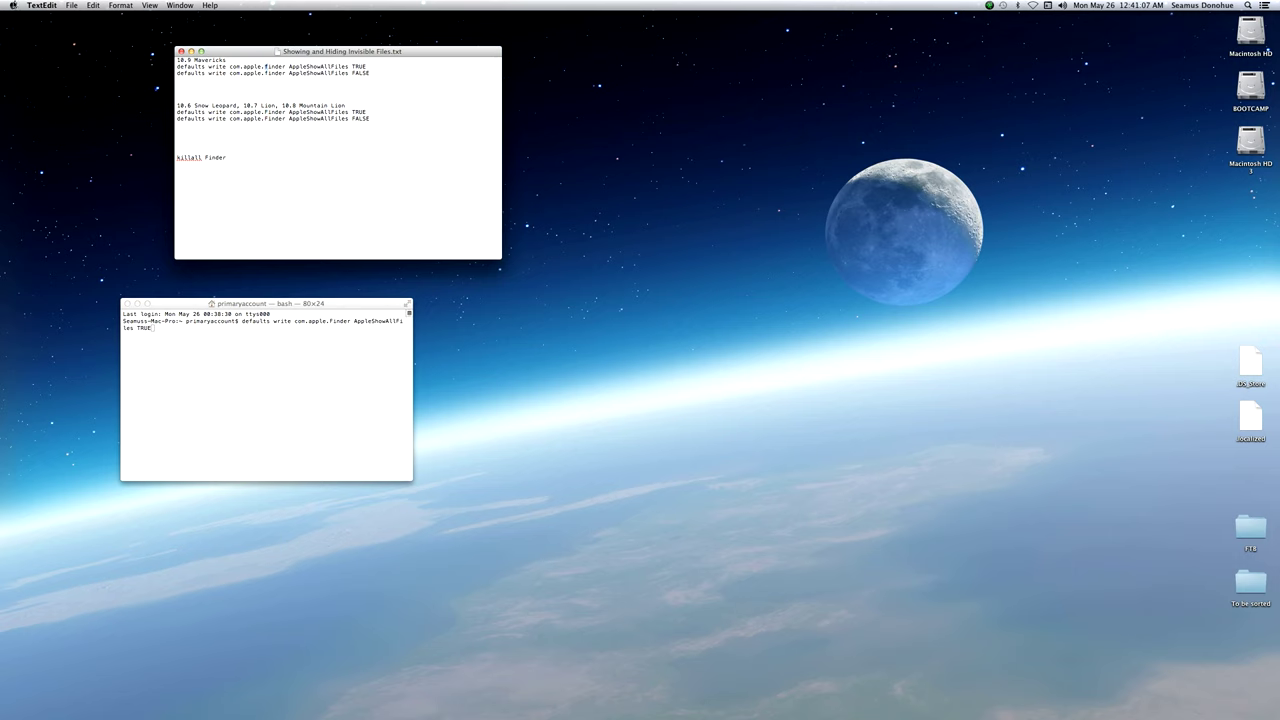
# Check the installed OS X version in About This Mac.
pyautogui.doubleClick(33, 5)
pyautogui.click(33, 5)
pyautogui.click(19, 17)
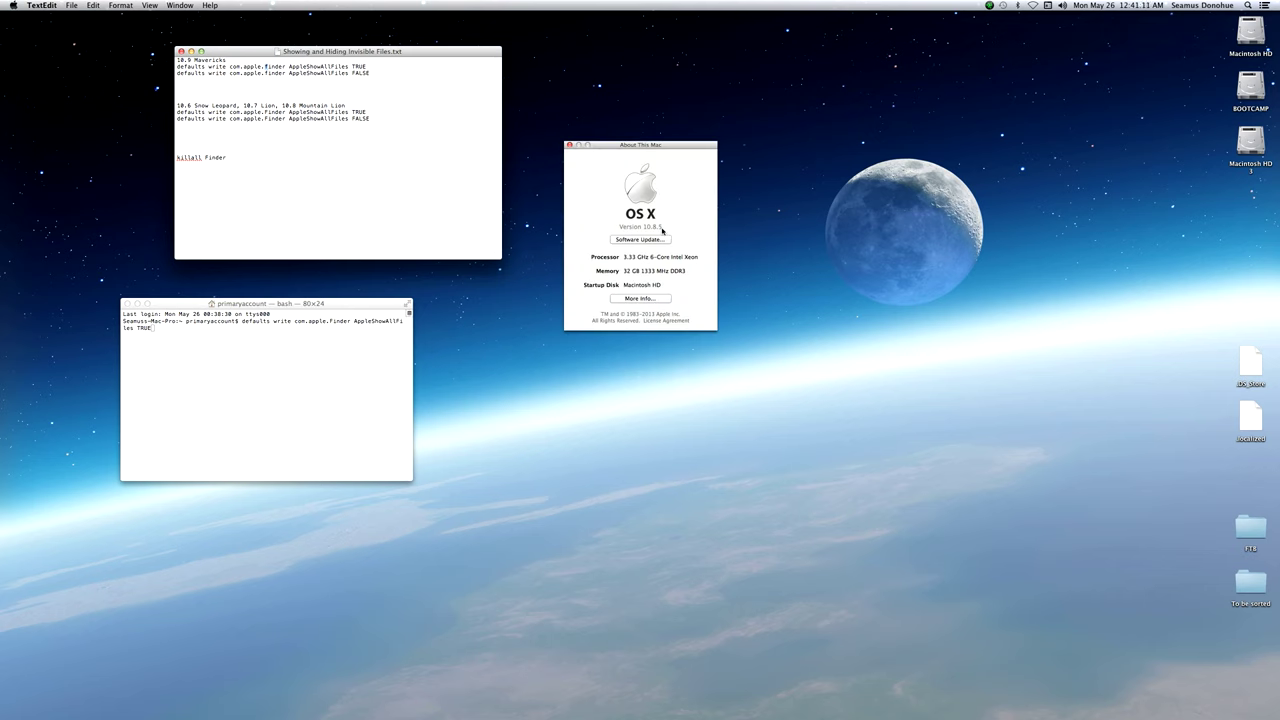
pyautogui.click(313, 144)
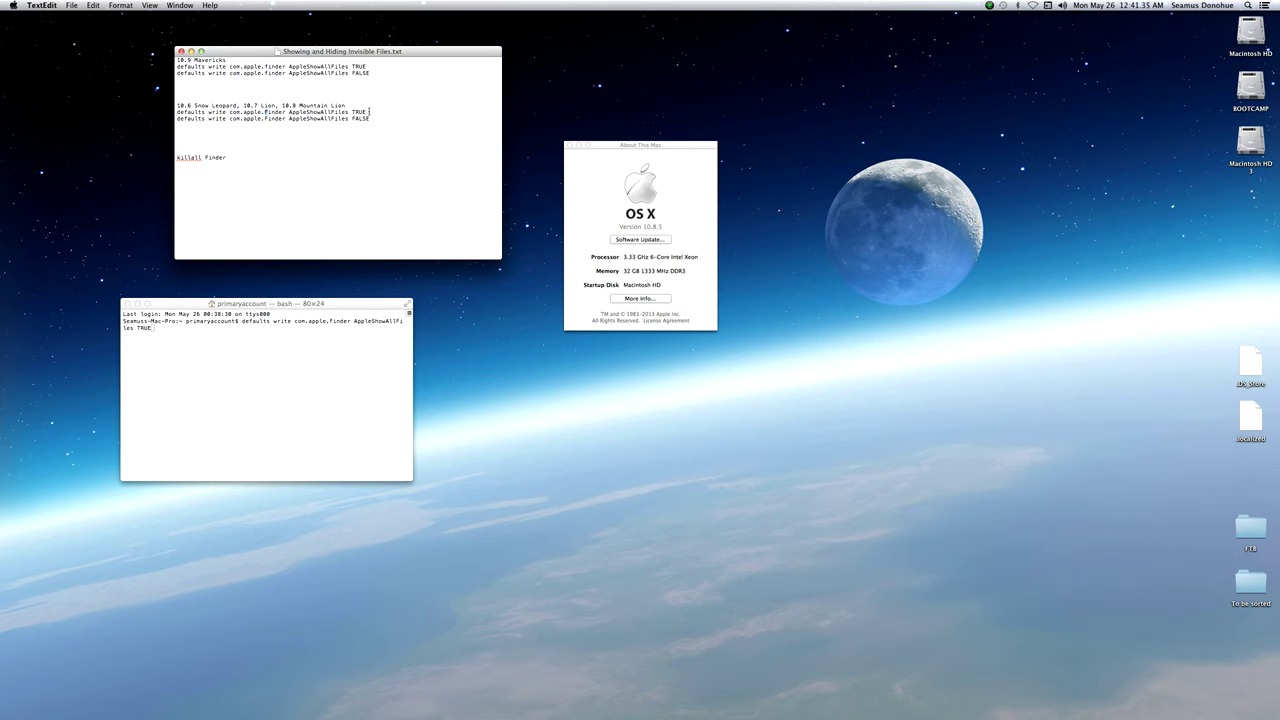
# Run the AppleShowAllFiles TRUE command, then paste and run 'killall Finder'.
pyautogui.click(315, 350)
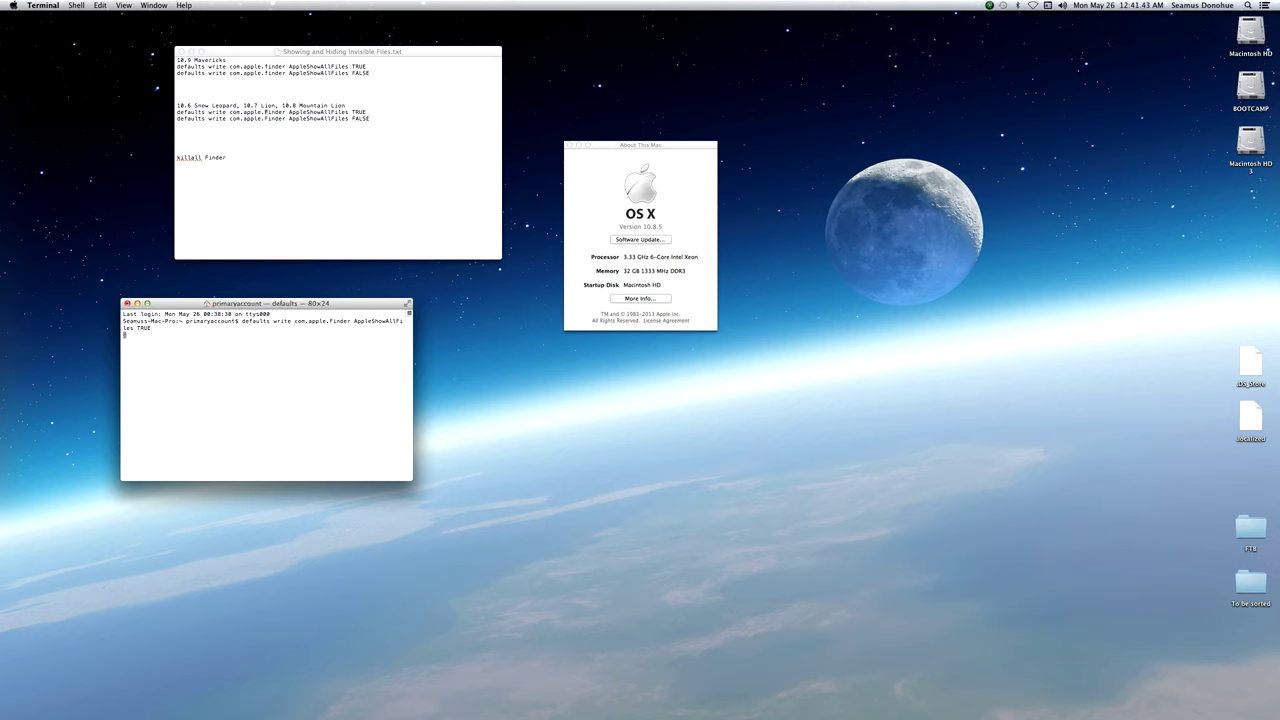
pyautogui.press('Return')
pyautogui.click(235, 178)
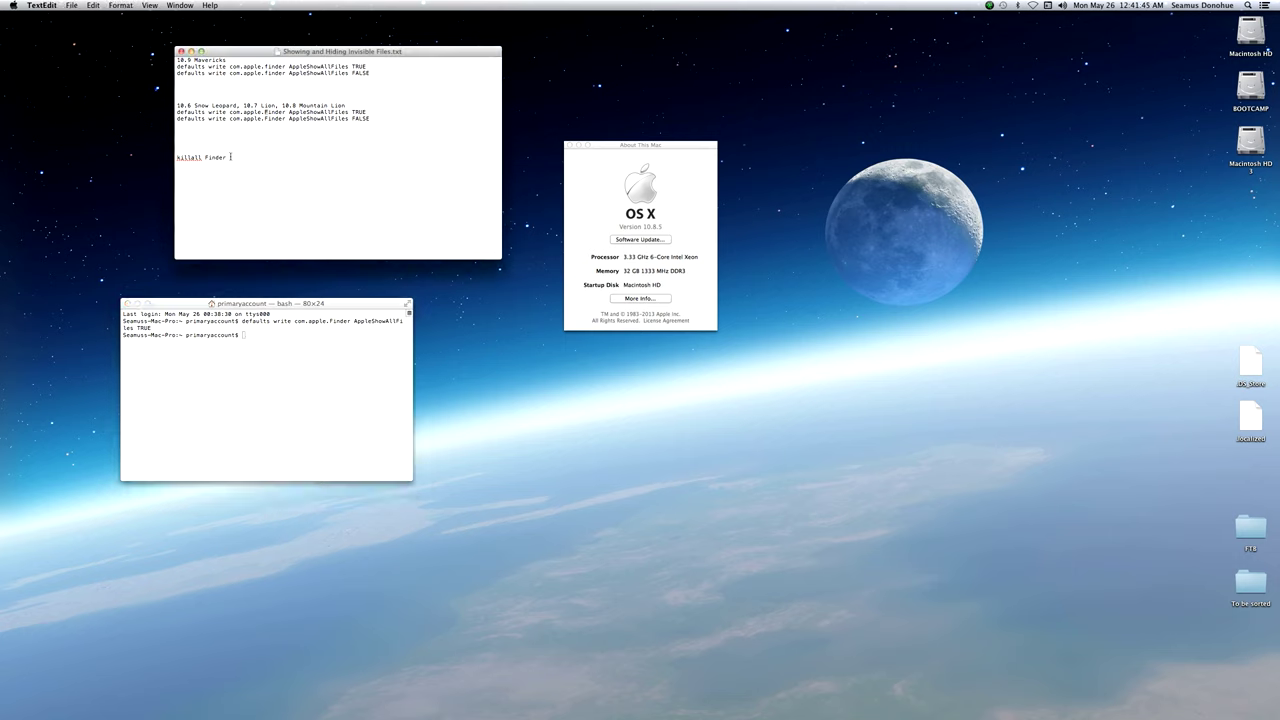
pyautogui.moveTo(231, 157); pyautogui.dragTo(177, 157)
pyautogui.press('super+c')
pyautogui.click(305, 355)
pyautogui.press('super+v')
pyautogui.press('Return')
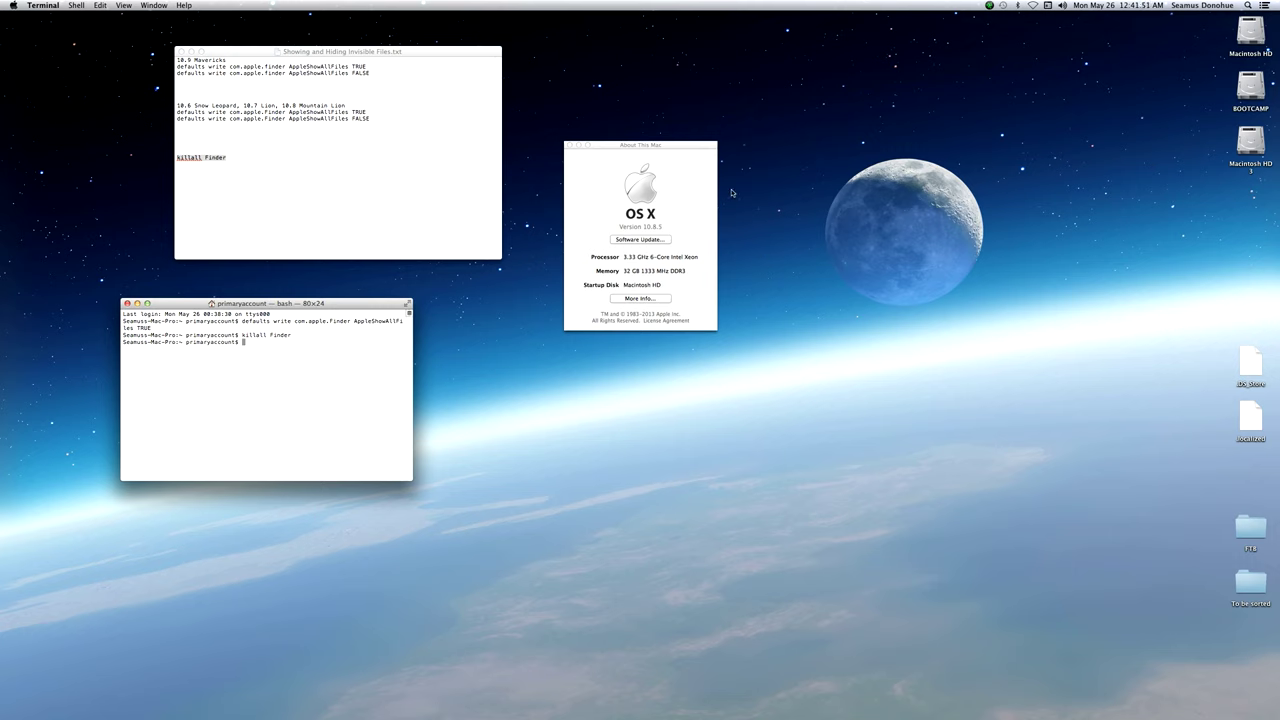
# Close About This Mac and check that Macintosh HD shows greyed hidden items like etc, usr, var.
pyautogui.click(569, 146)
pyautogui.click(1100, 391)
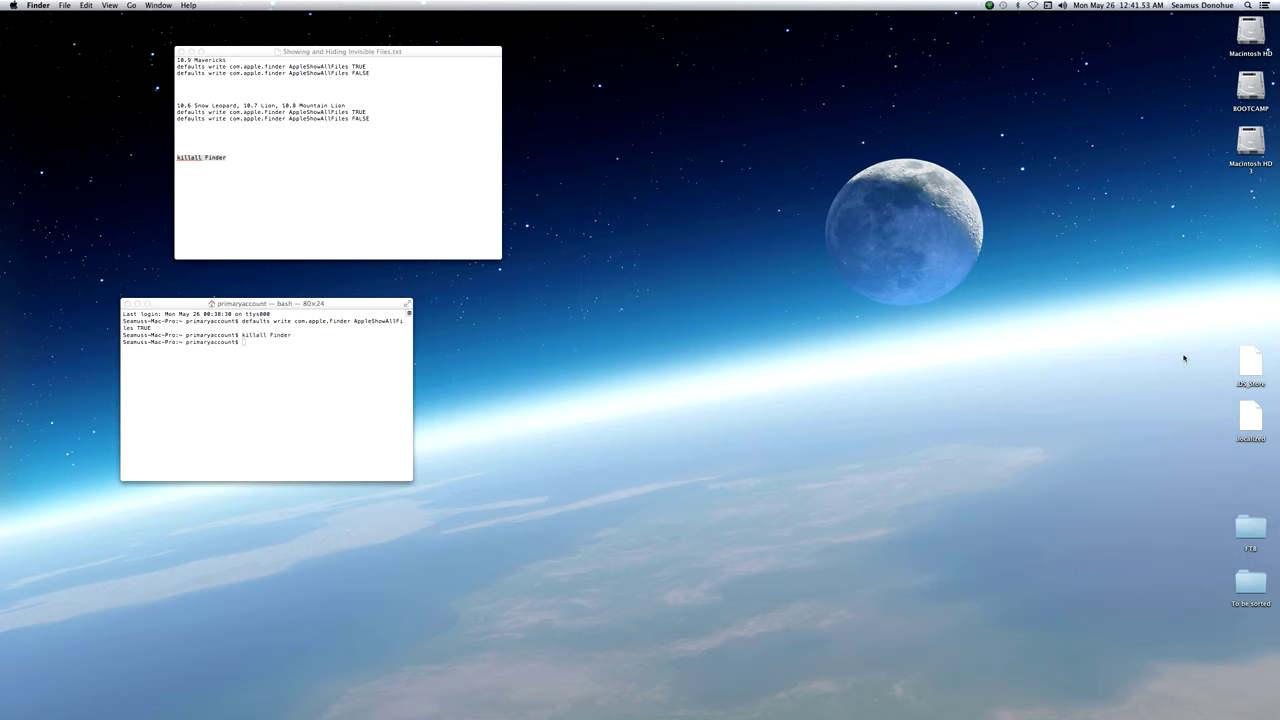
pyautogui.moveTo(1180, 350); pyautogui.dragTo(1186, 449)
pyautogui.doubleClick(1252, 30)
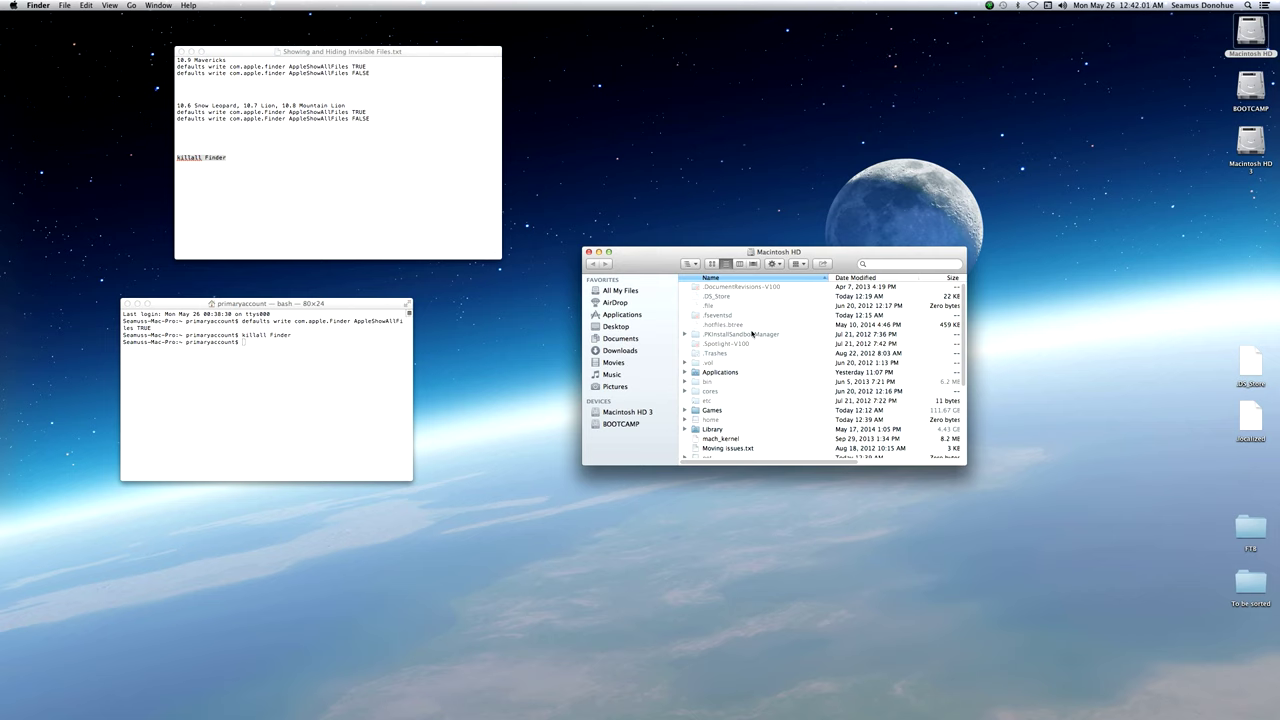
pyautogui.scroll(-5, 752, 333)
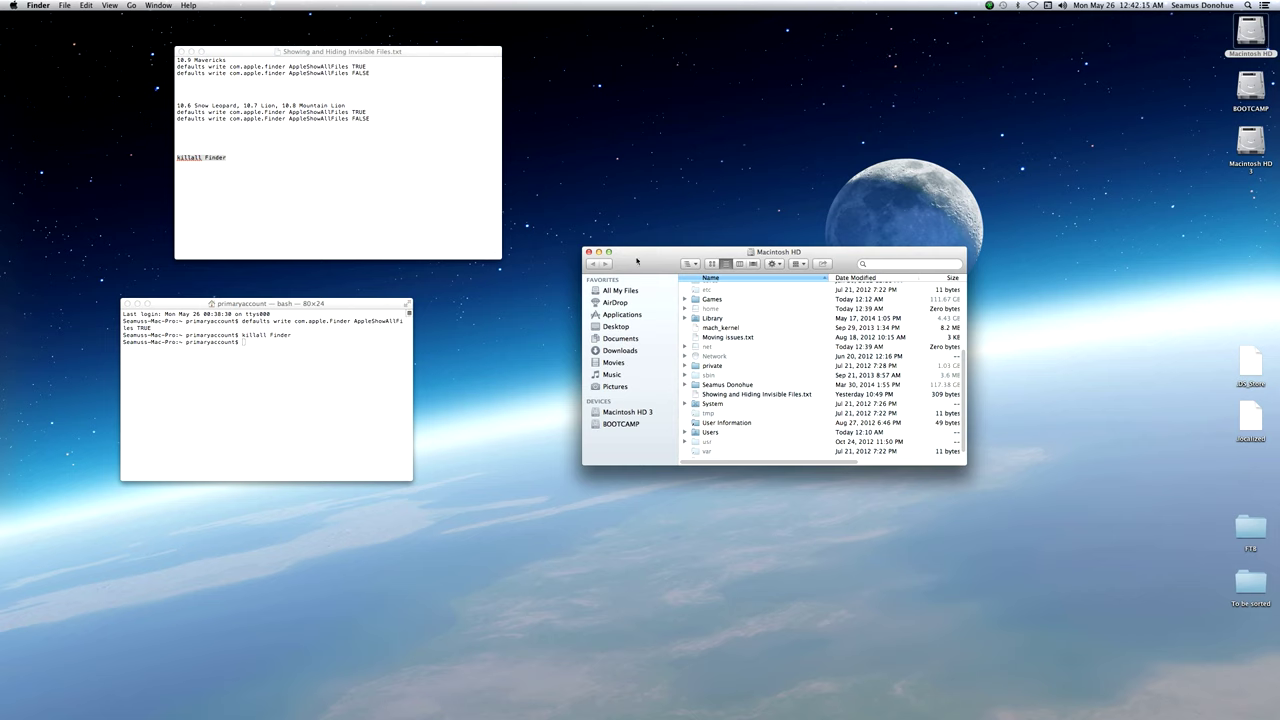
pyautogui.click(589, 252)
pyautogui.click(331, 379)
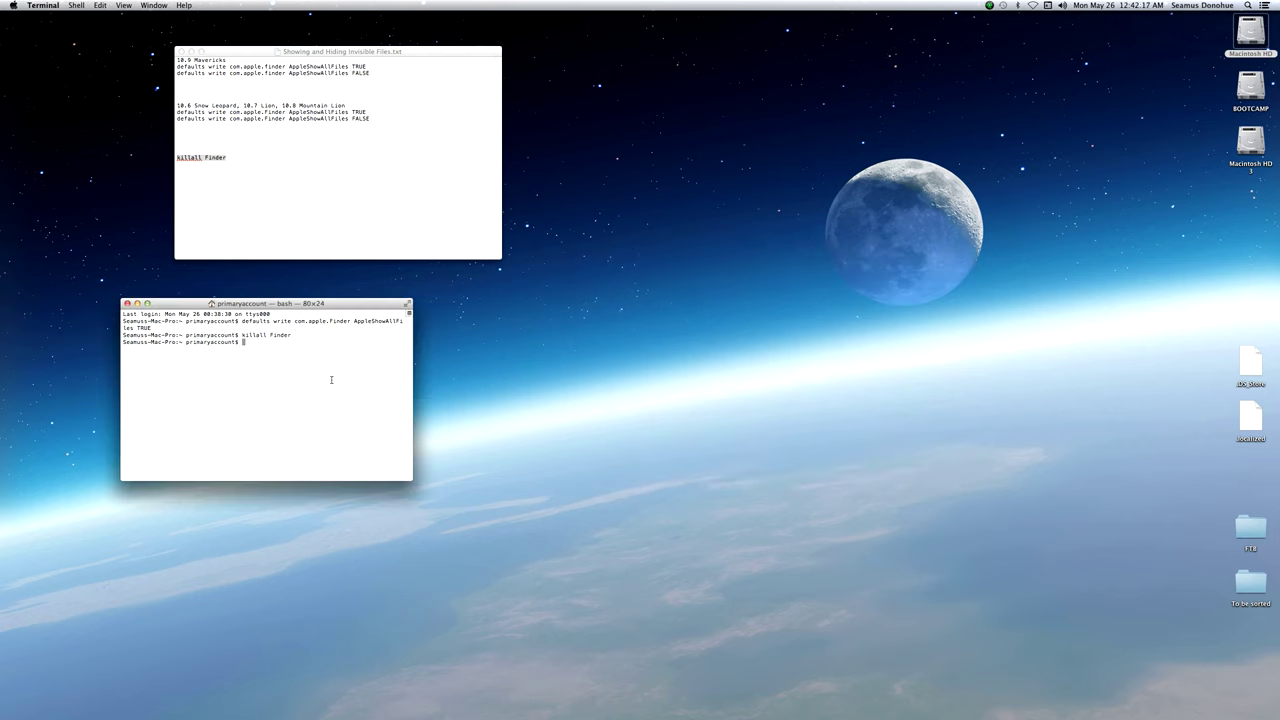
# Open Games > EVE Online from the Dock stack, check its path, and select EVE Online.app.
pyautogui.moveTo(3, 650)
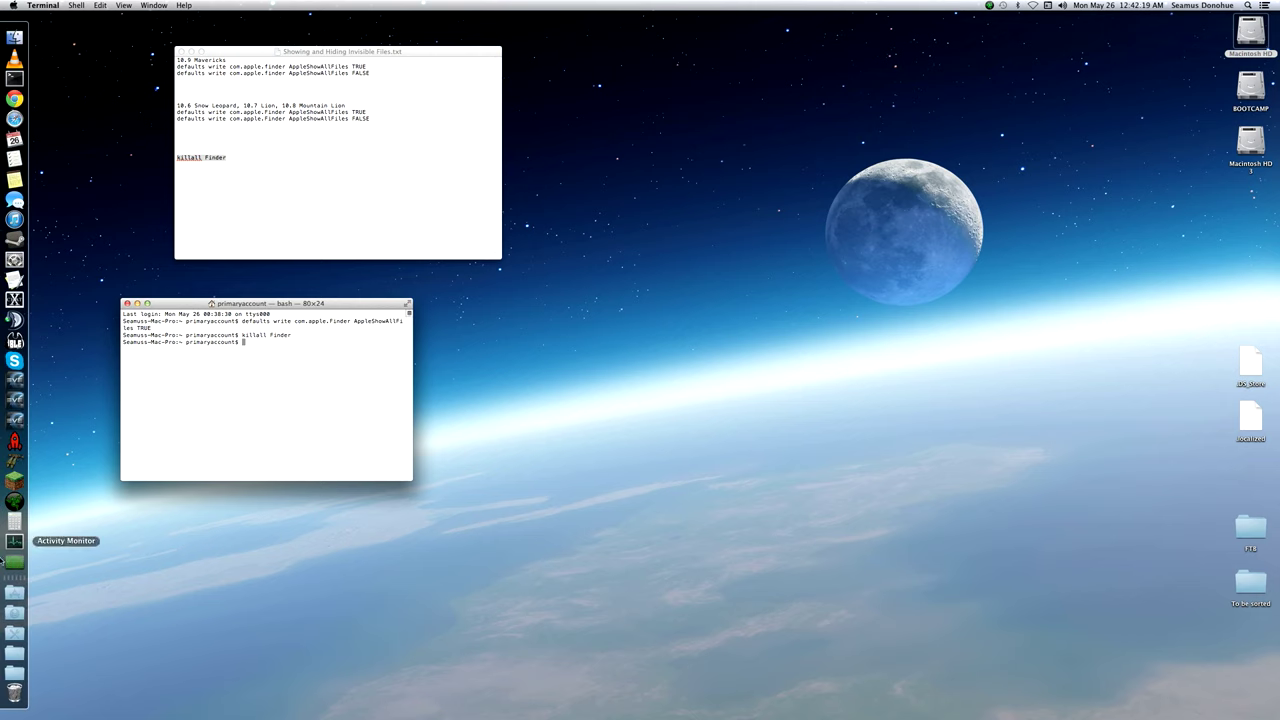
pyautogui.click(3, 653)
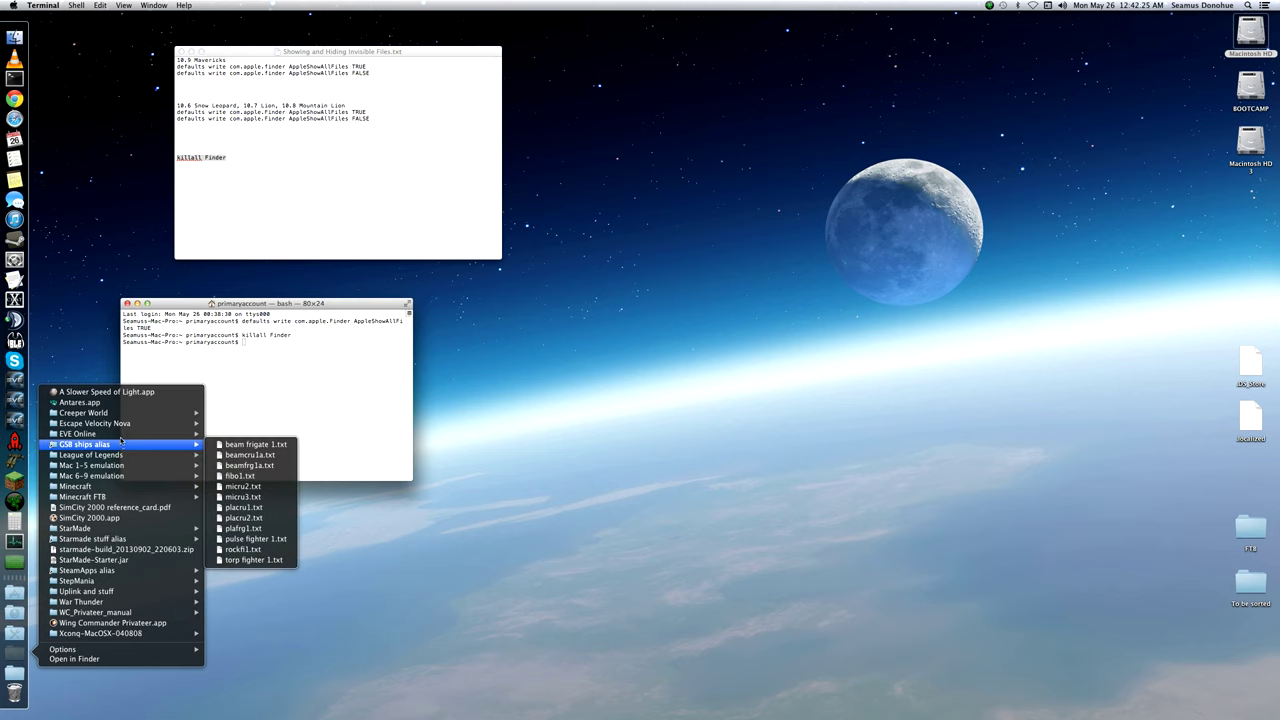
pyautogui.click(121, 432)
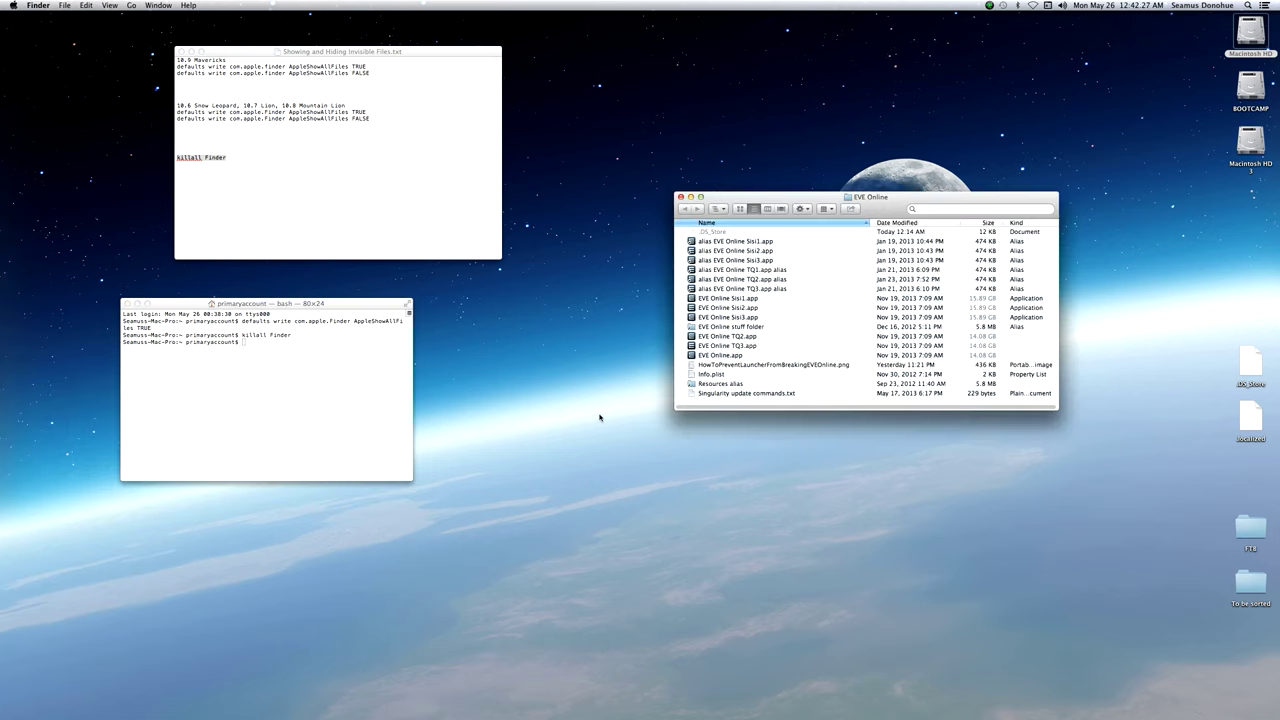
pyautogui.keyDown('super'); pyautogui.click(866, 199); pyautogui.keyUp('super')
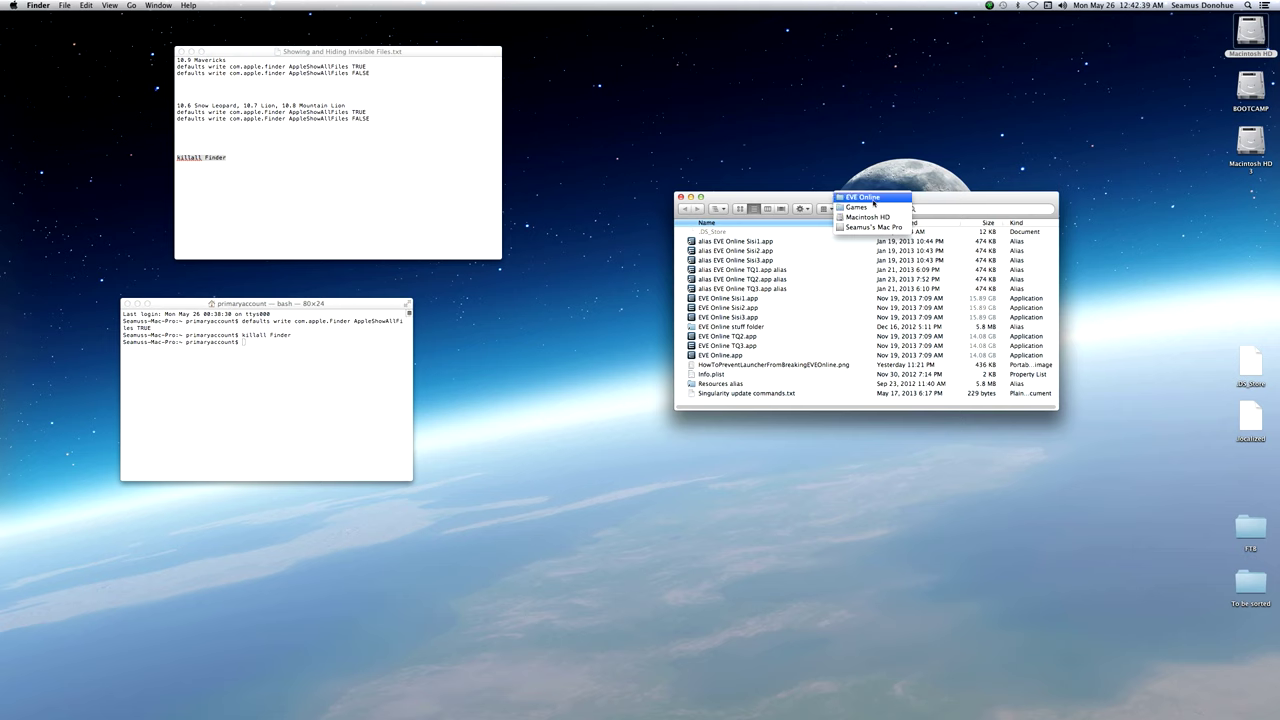
pyautogui.click(872, 199)
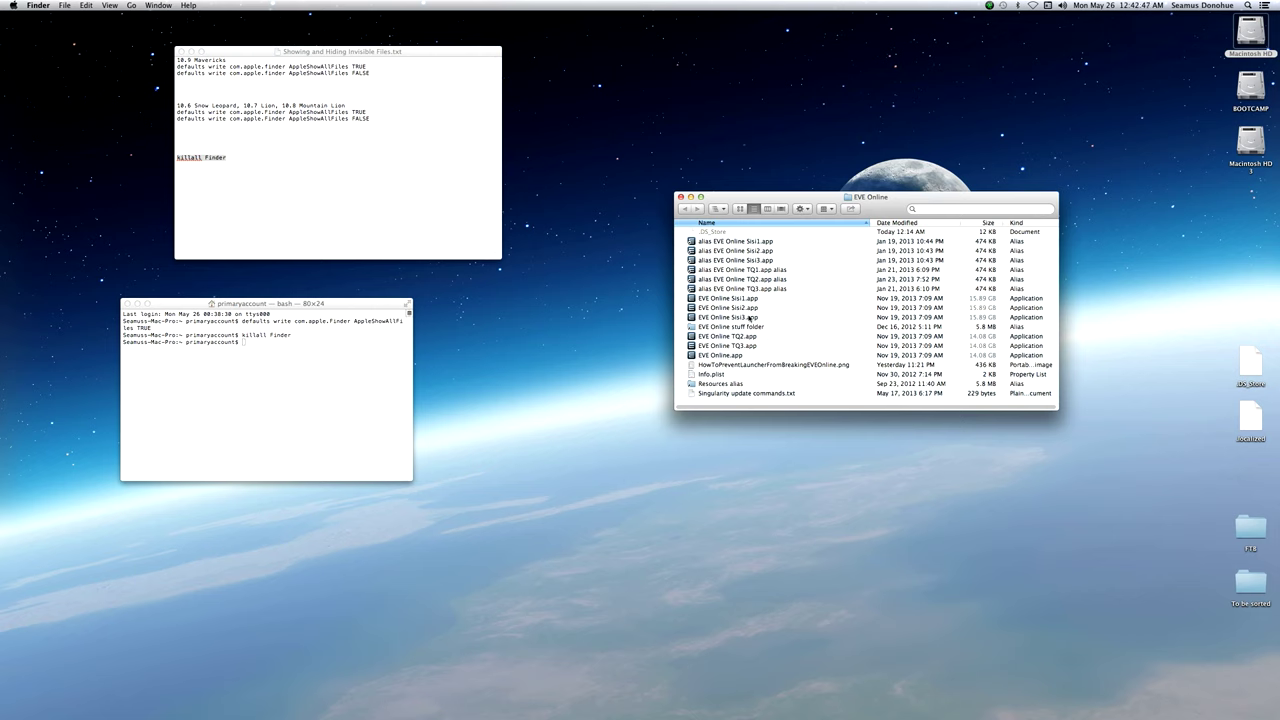
pyautogui.click(731, 357)
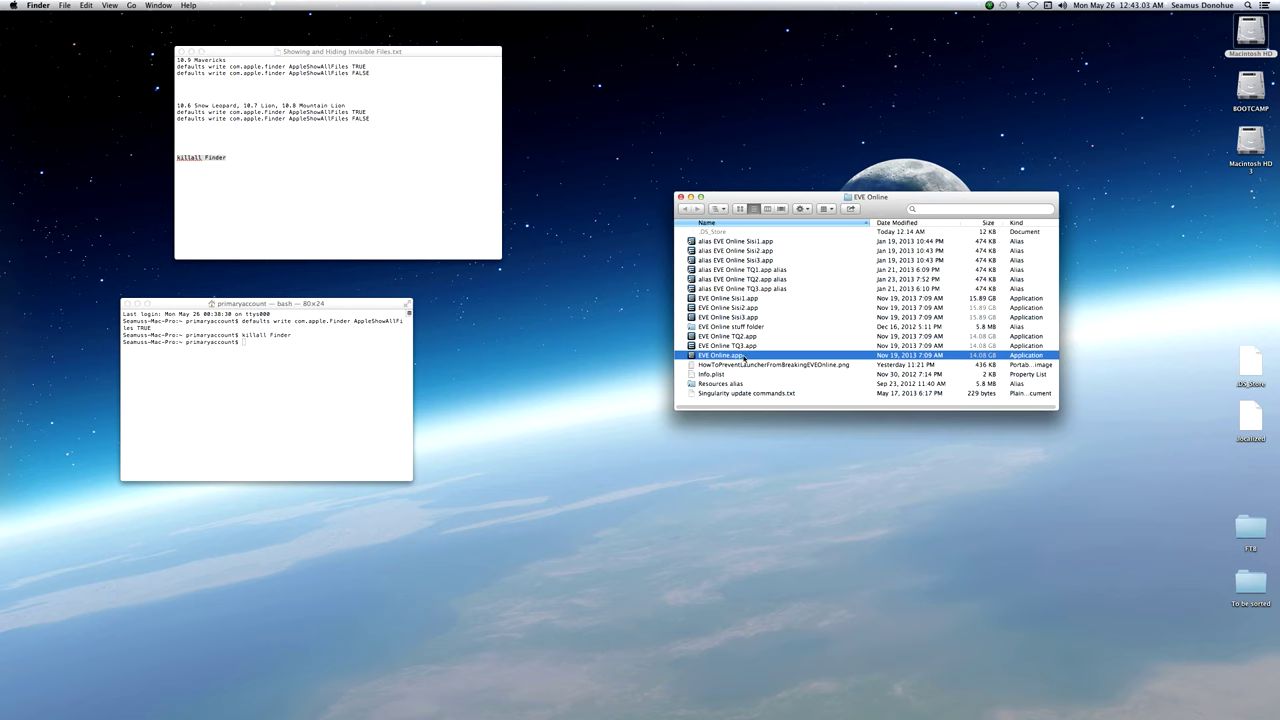
# Duplicate EVE Online.app and rename the original to 'EVE Online TQ1.app'.
pyautogui.rightClick(743, 358)
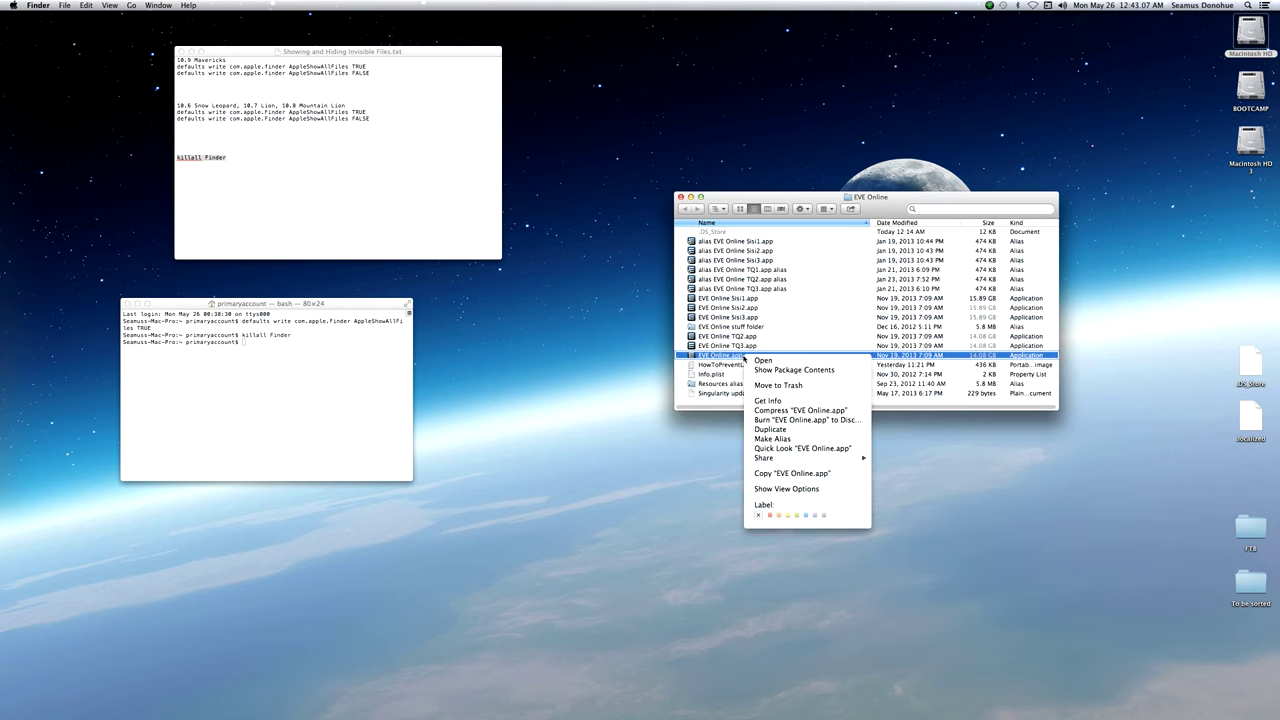
pyautogui.click(770, 430)
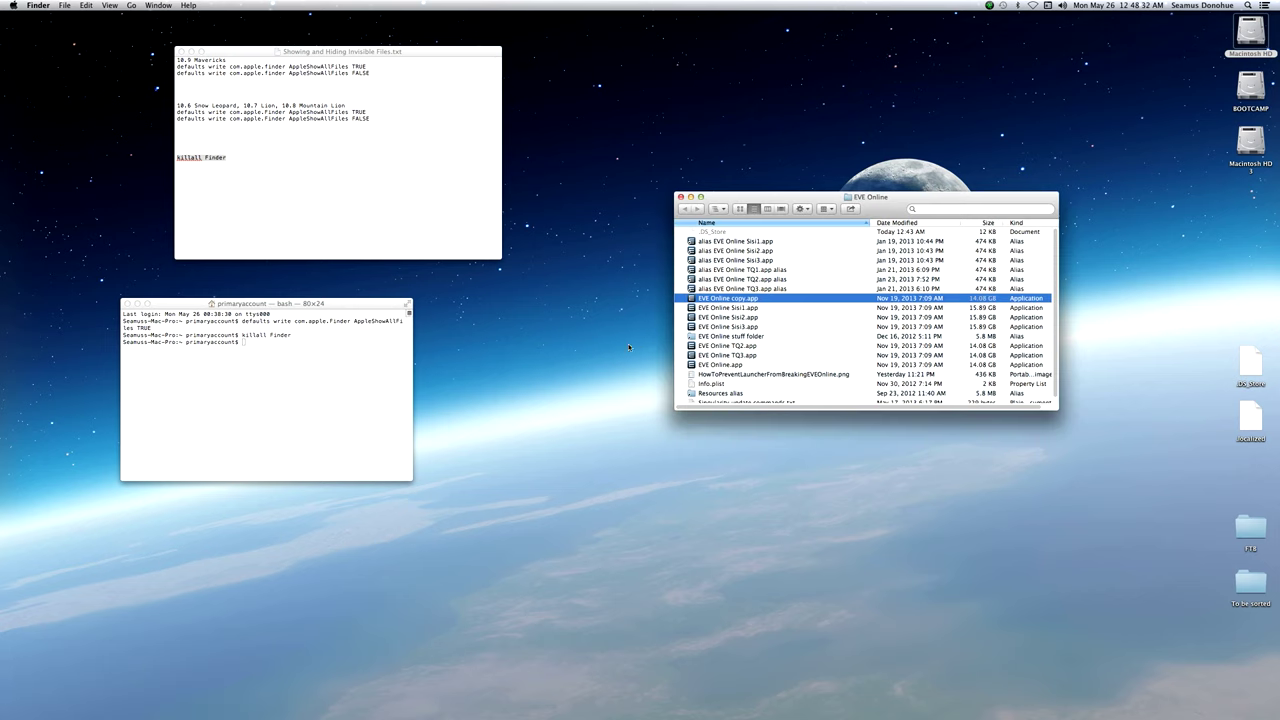
pyautogui.click(720, 365)
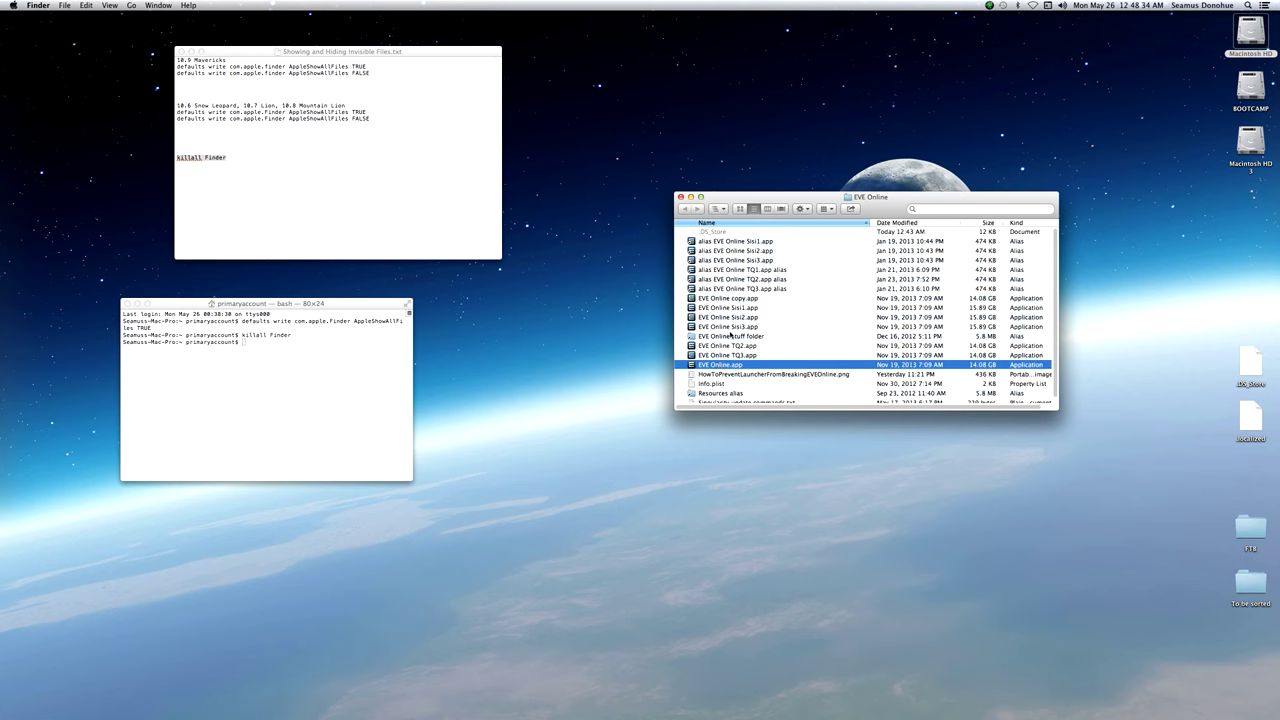
pyautogui.click(734, 299)
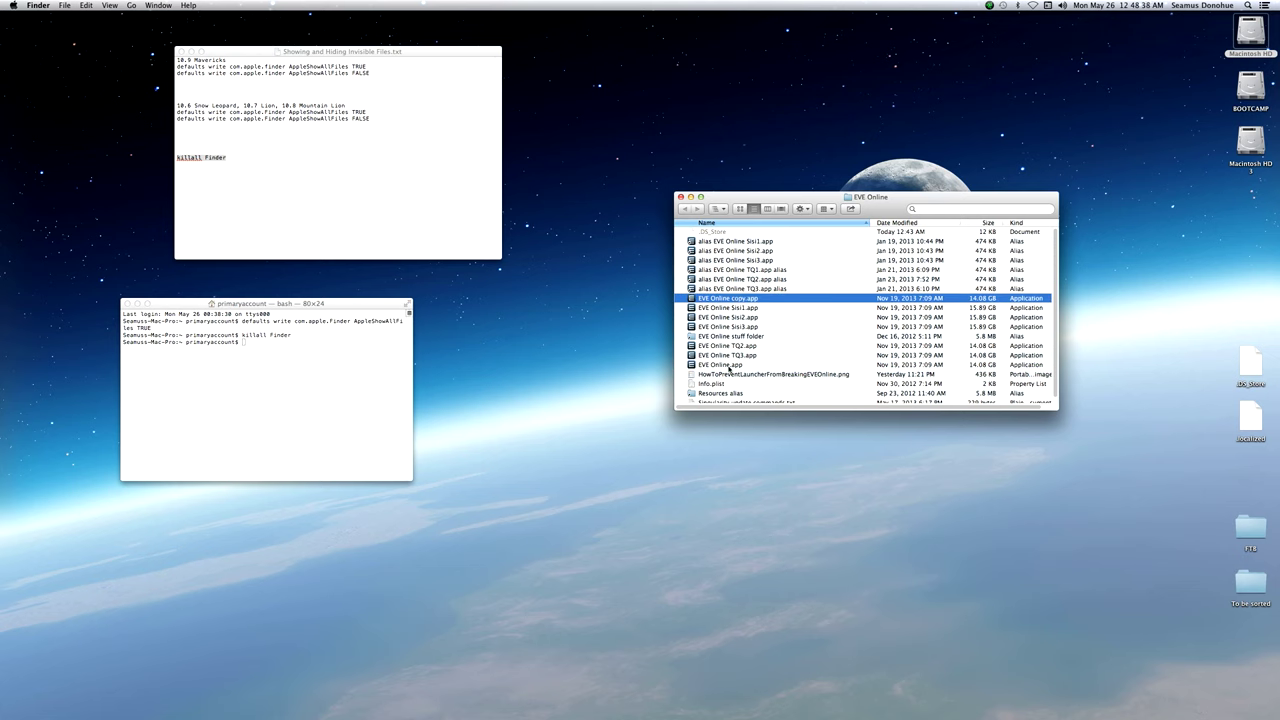
pyautogui.click(728, 365)
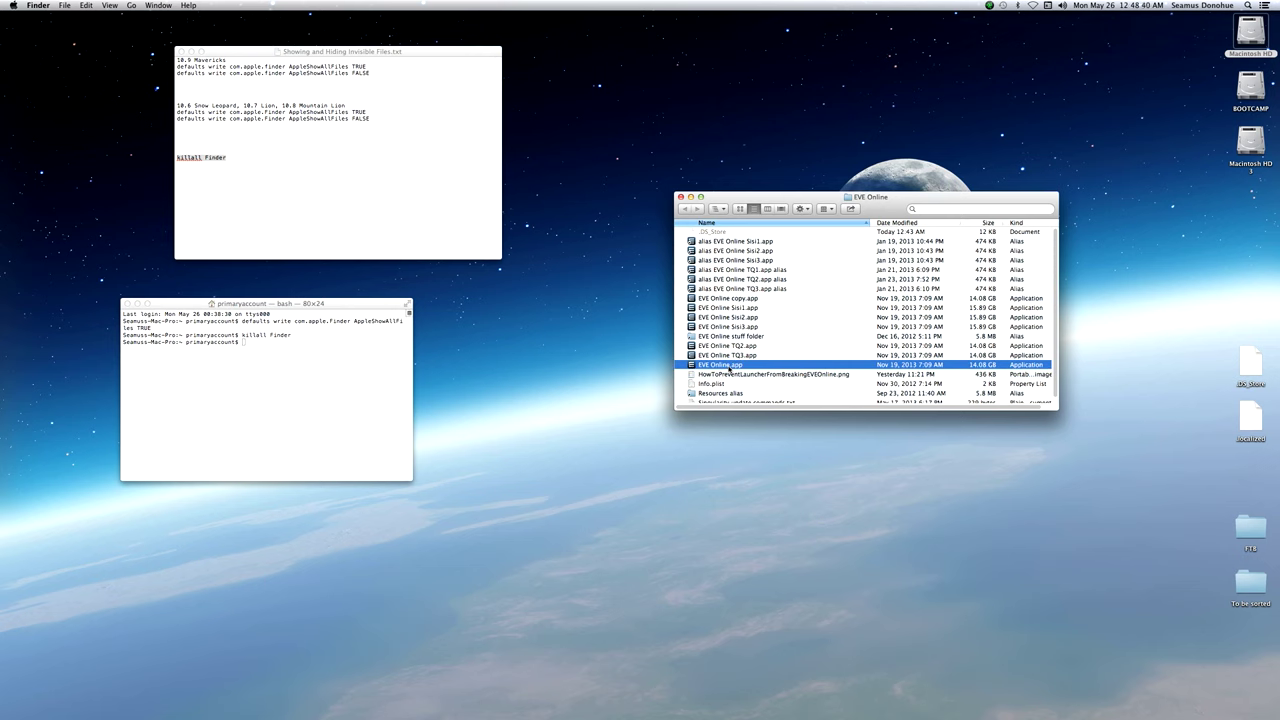
pyautogui.click(729, 365)
pyautogui.click(728, 366)
pyautogui.write('TQ1')
pyautogui.press('Return')
# Rename 'EVE Online copy.app' to 'EVE Online TQ4.app'.
pyautogui.click(737, 298)
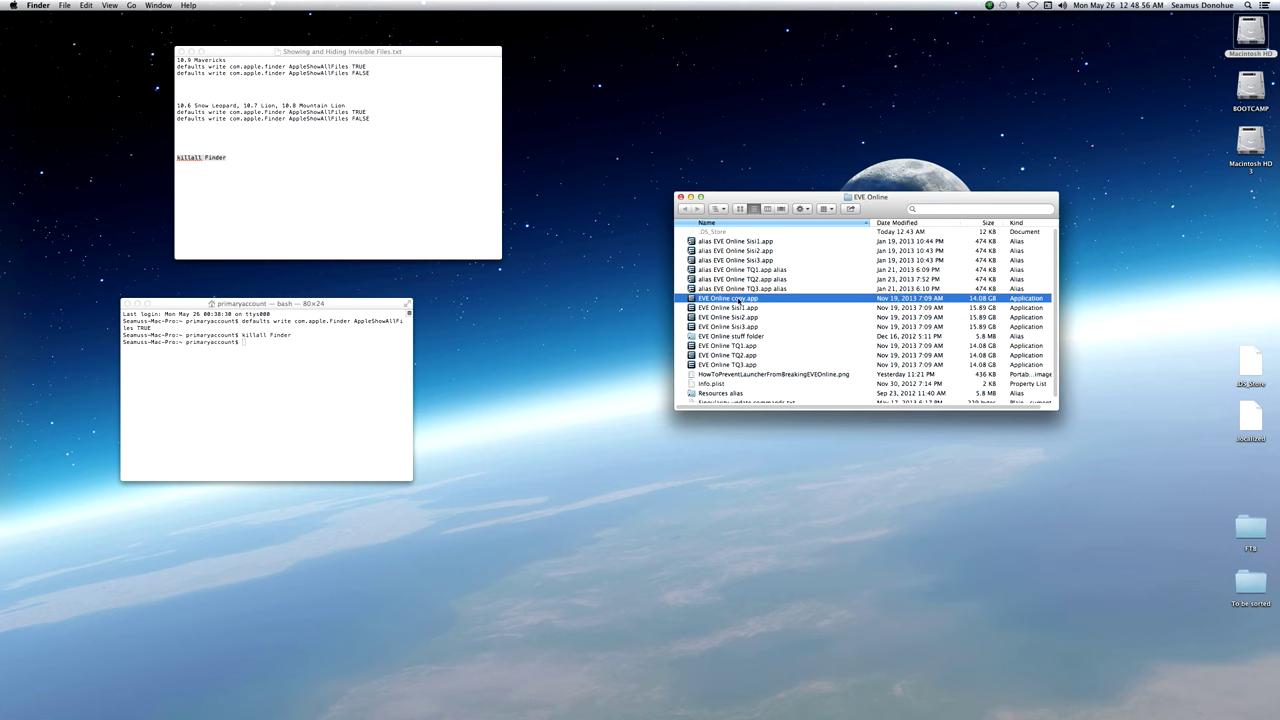
pyautogui.press('Return')
pyautogui.moveTo(731, 298); pyautogui.dragTo(748, 298)
pyautogui.write('TQ4')
pyautogui.press('Return')
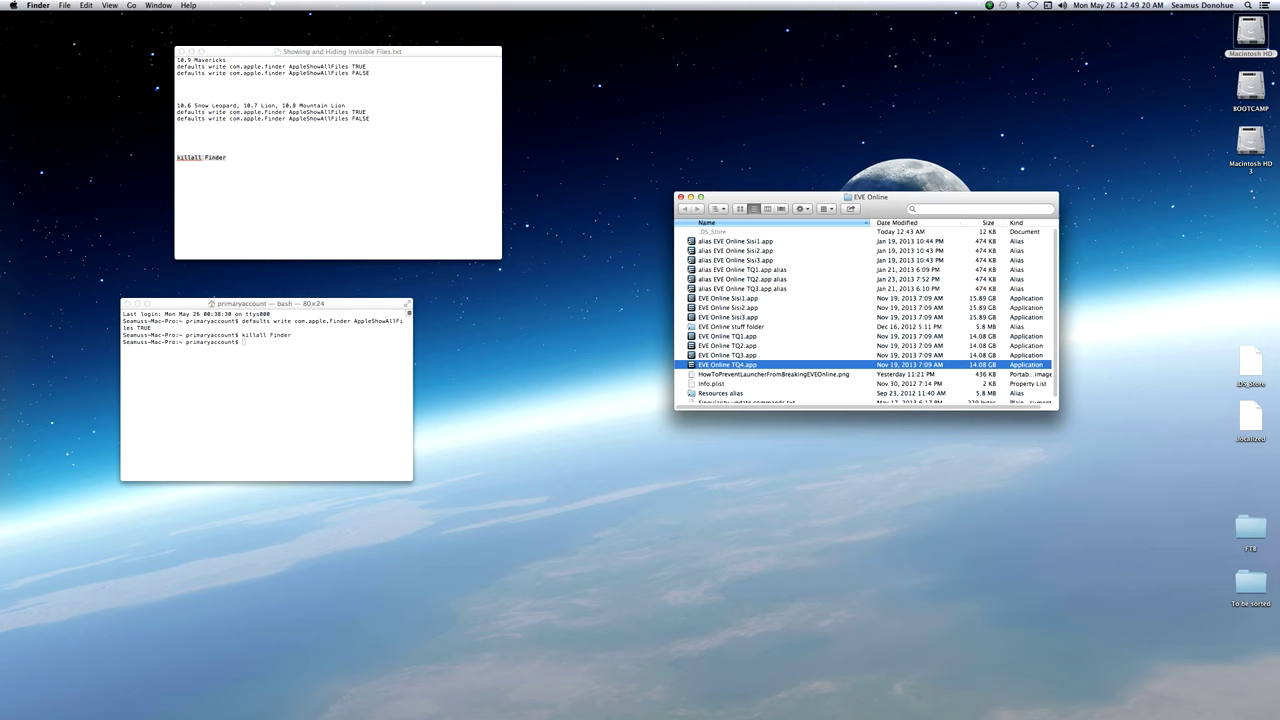
pyautogui.click(737, 337)
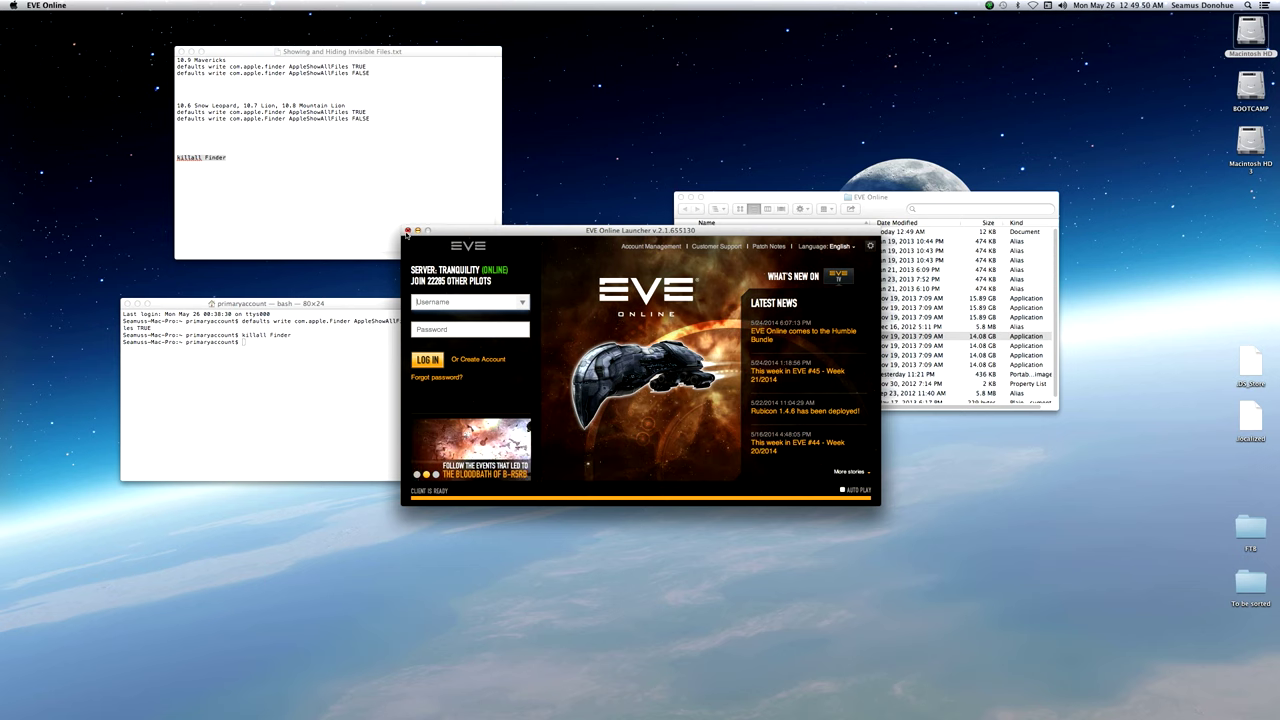
pyautogui.click(406, 230)
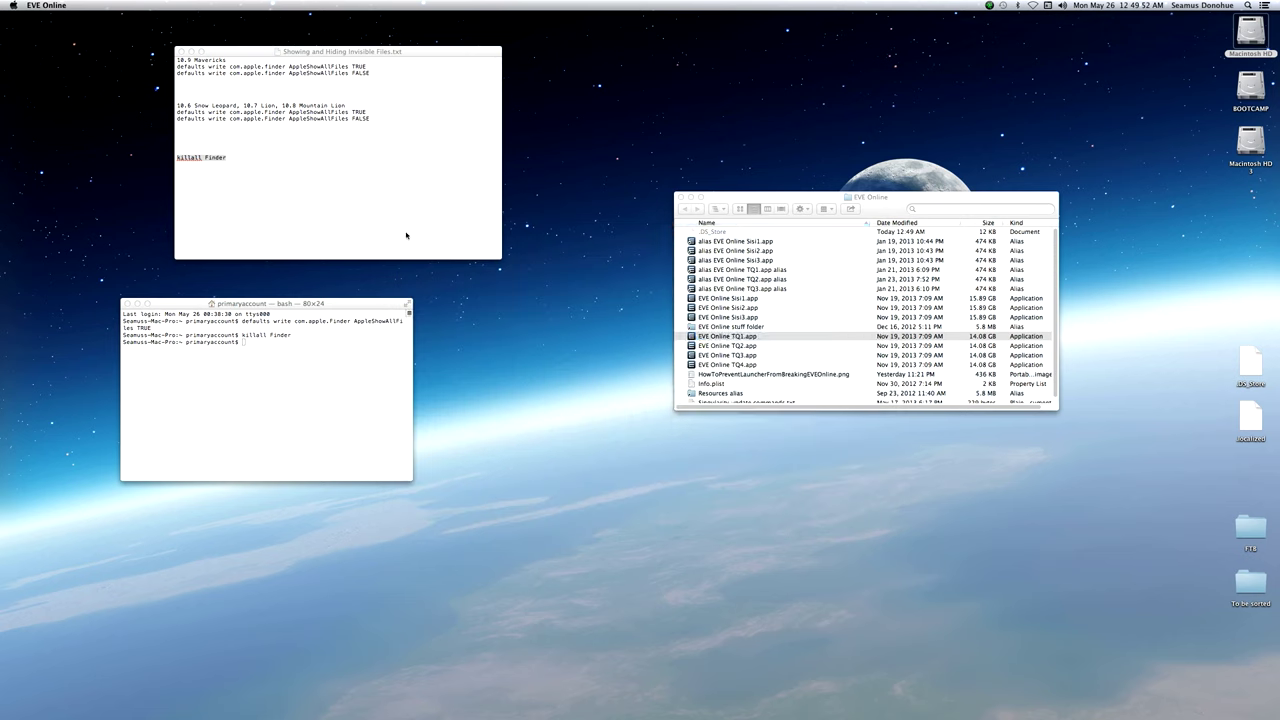
# Show EVE Online TQ1.app's package contents, expand Contents and Resources, and select the inner EVE Online.app.
pyautogui.rightClick(745, 341)
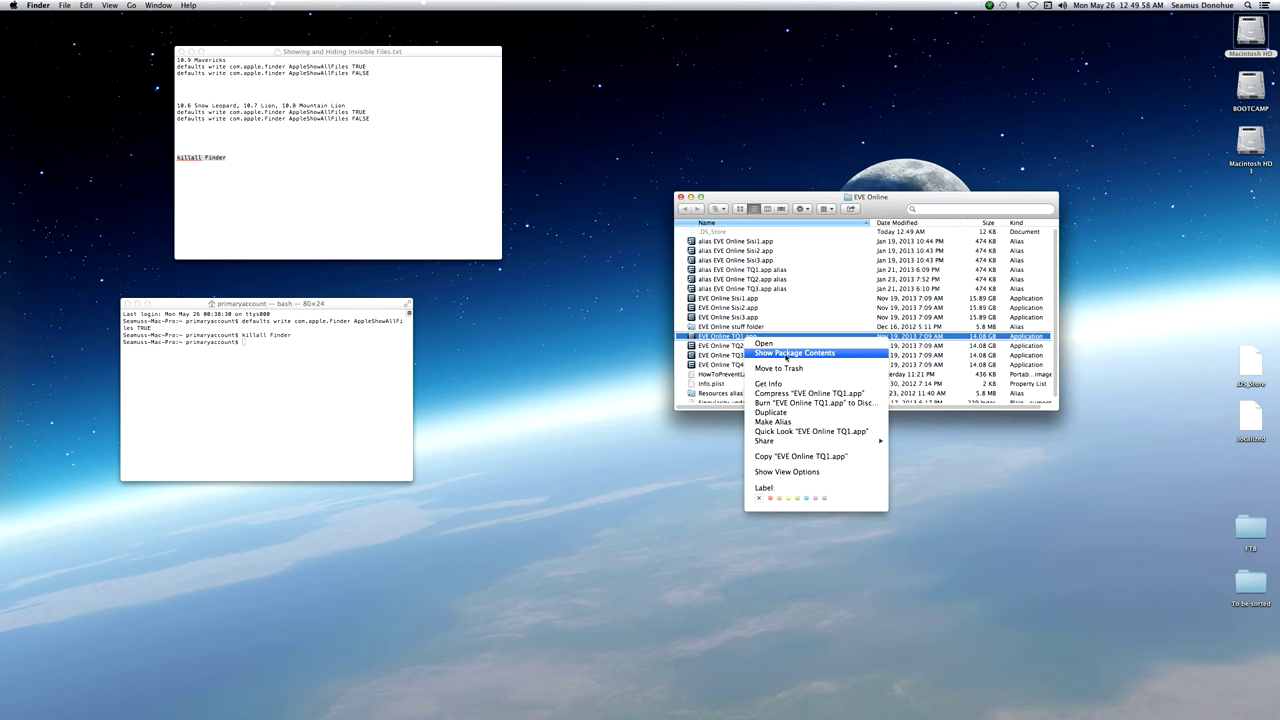
pyautogui.click(786, 353)
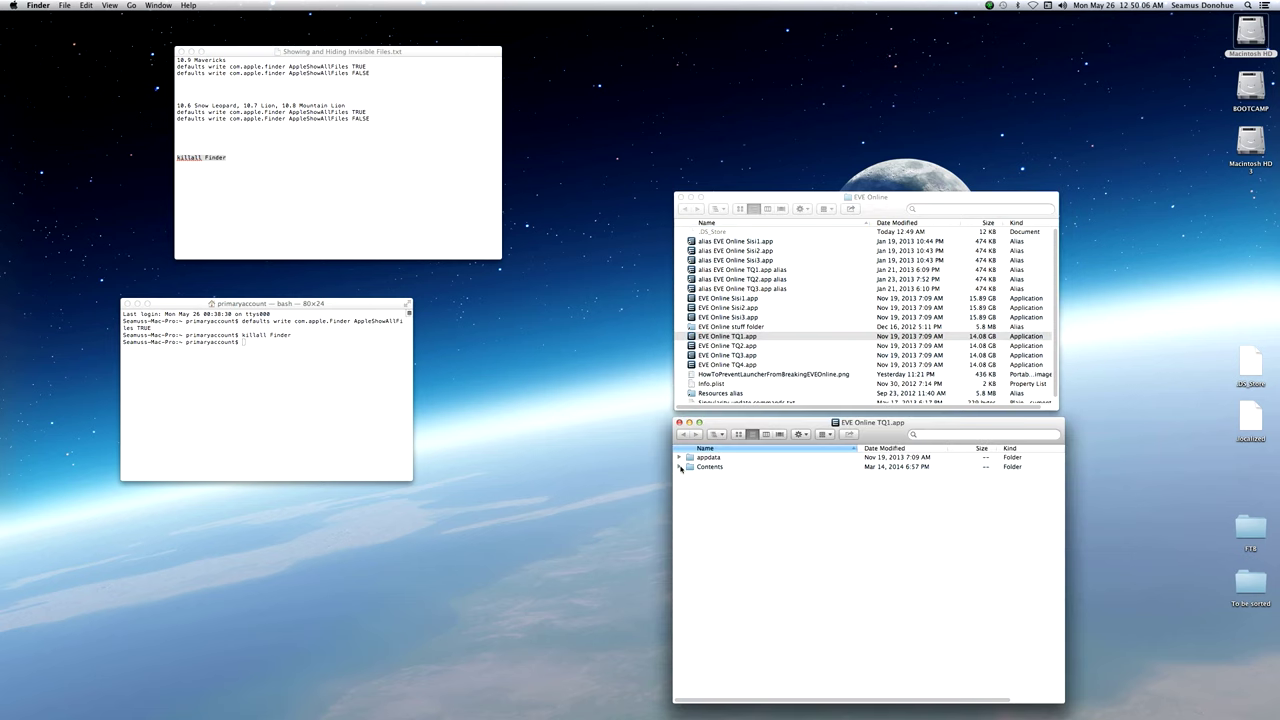
pyautogui.click(679, 422)
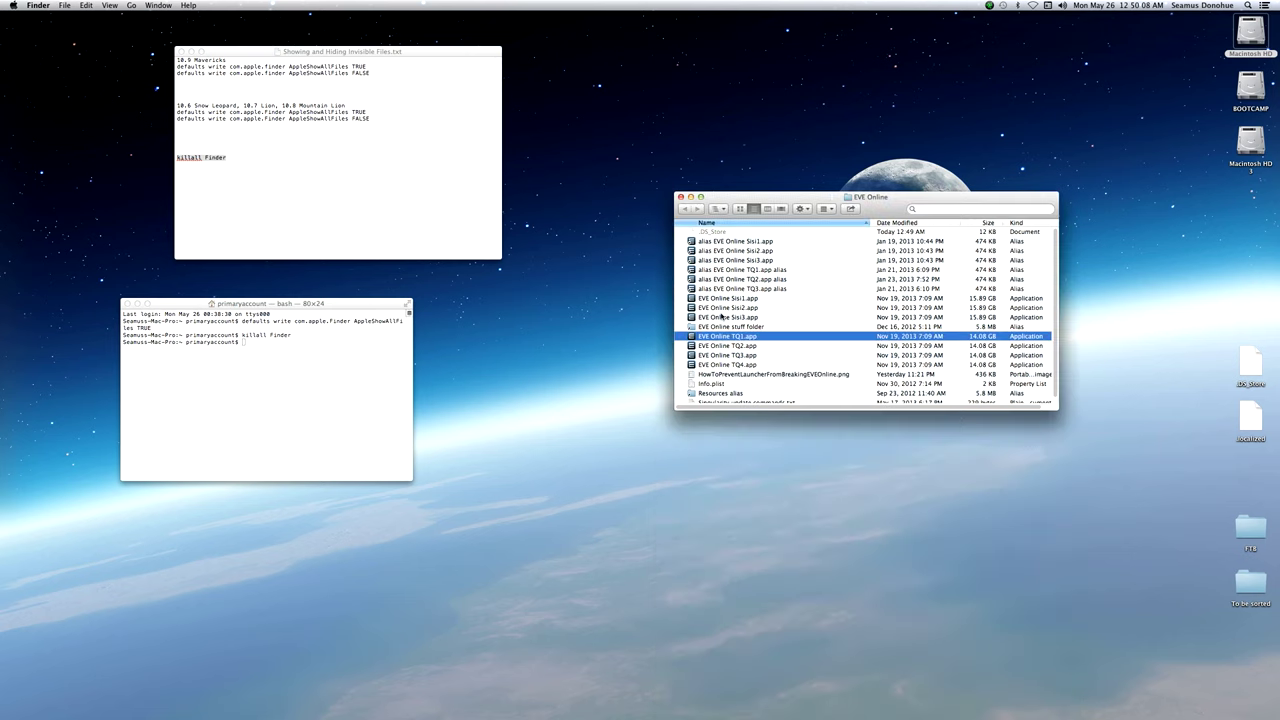
pyautogui.rightClick(761, 337)
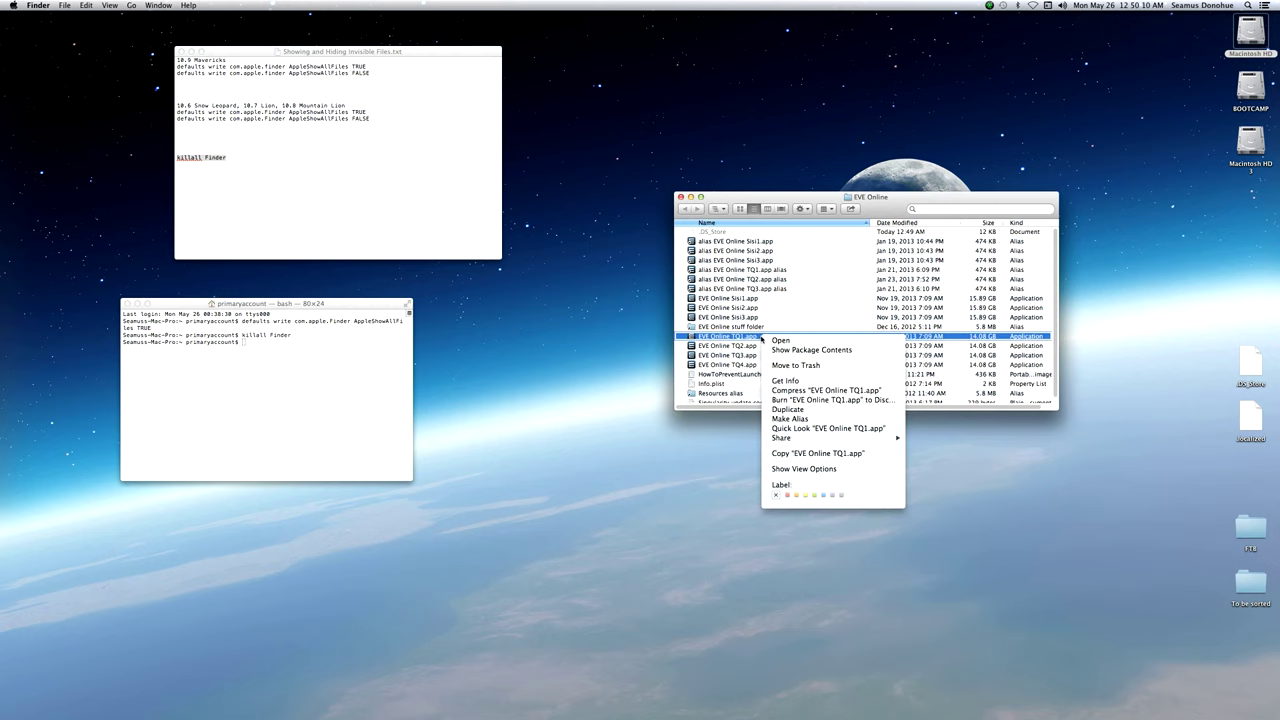
pyautogui.click(793, 354)
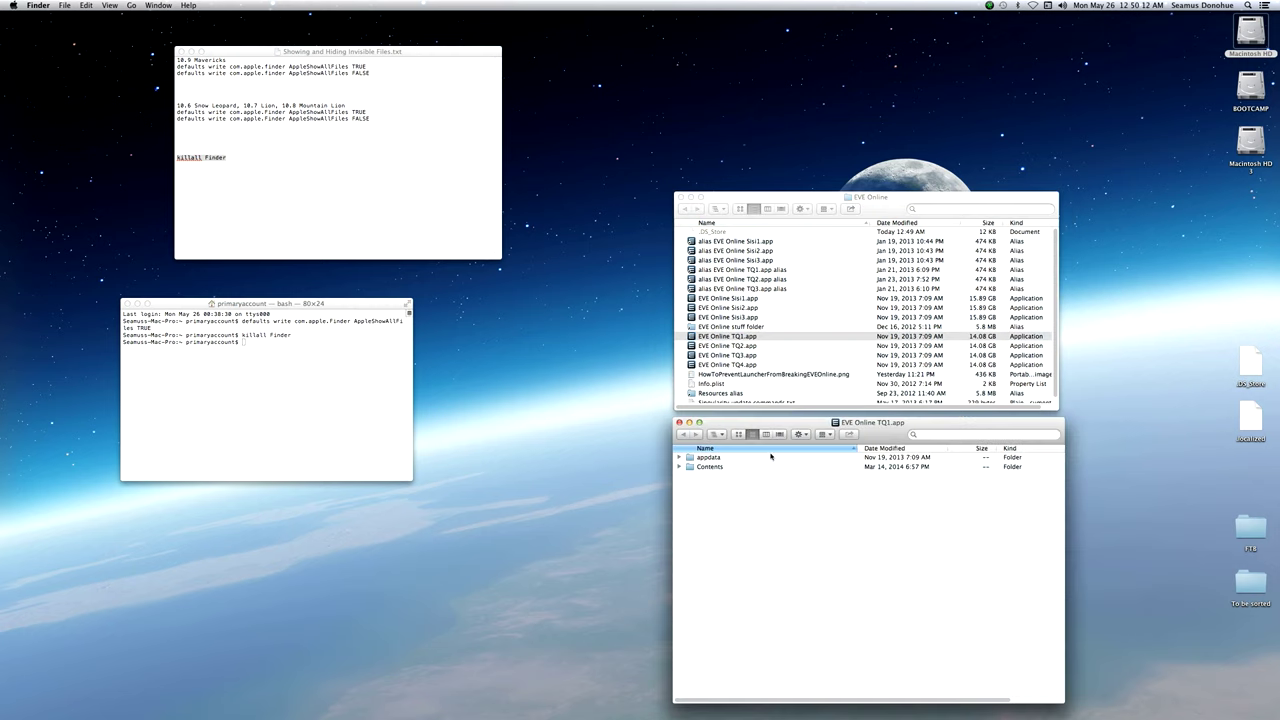
pyautogui.click(679, 466)
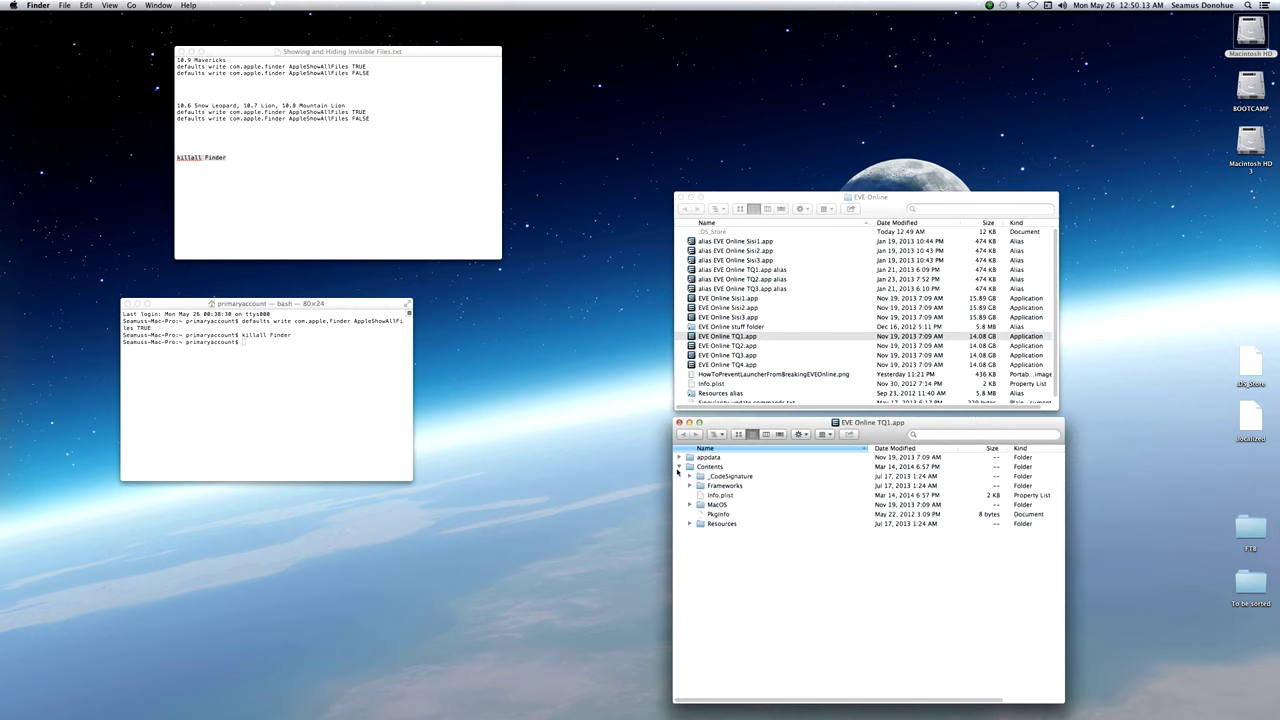
pyautogui.click(689, 524)
pyautogui.click(757, 562)
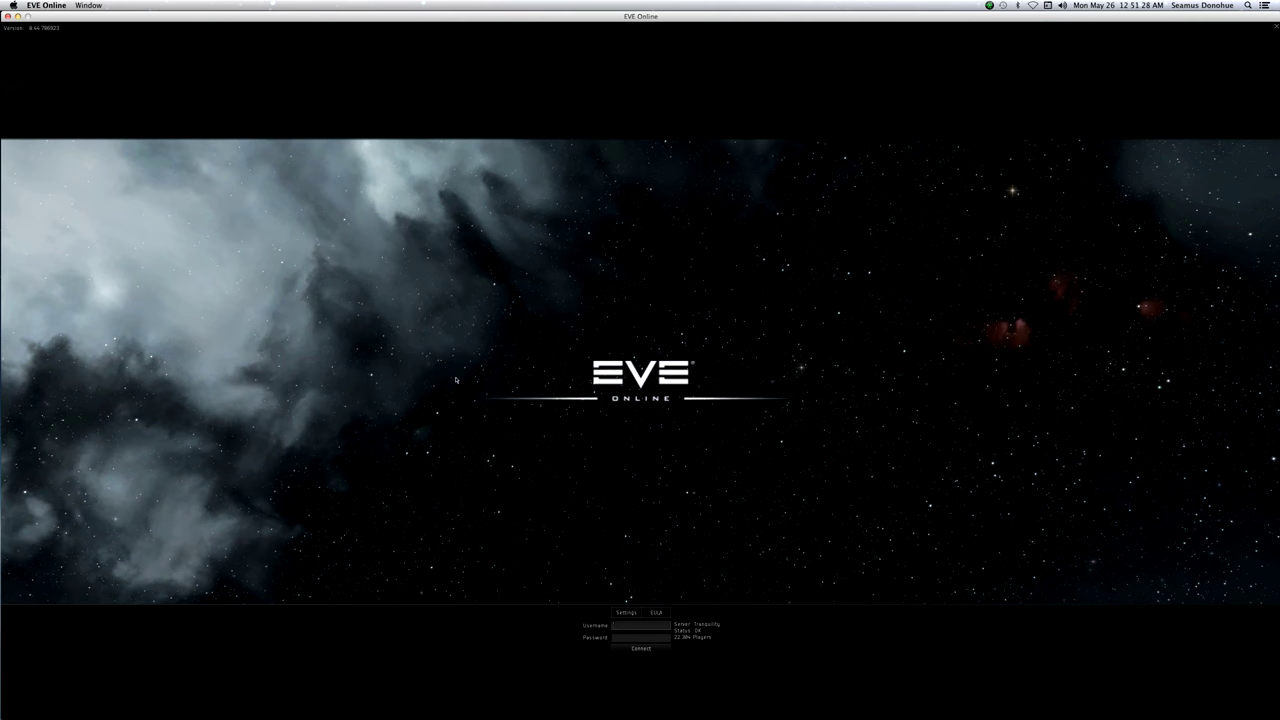
# Quit the EVE Online client with Cmd+Q and confirm the quit.
pyautogui.press('super+q')
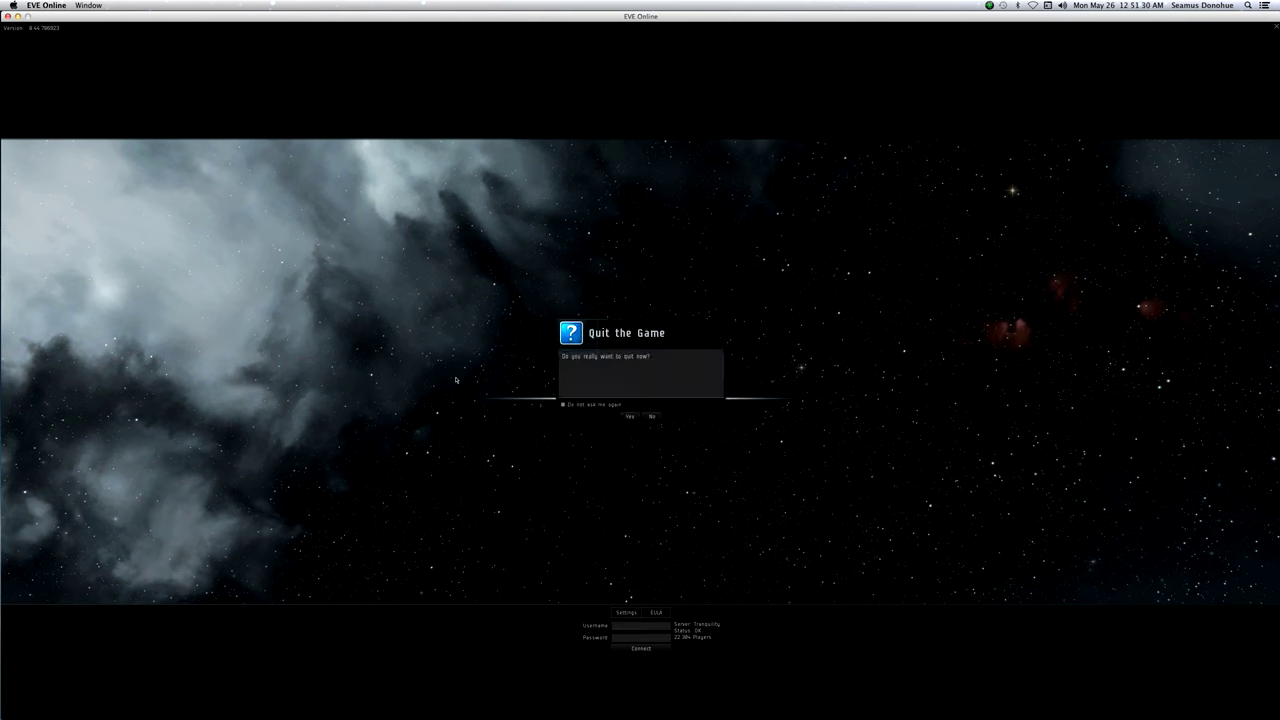
pyautogui.click(630, 417)
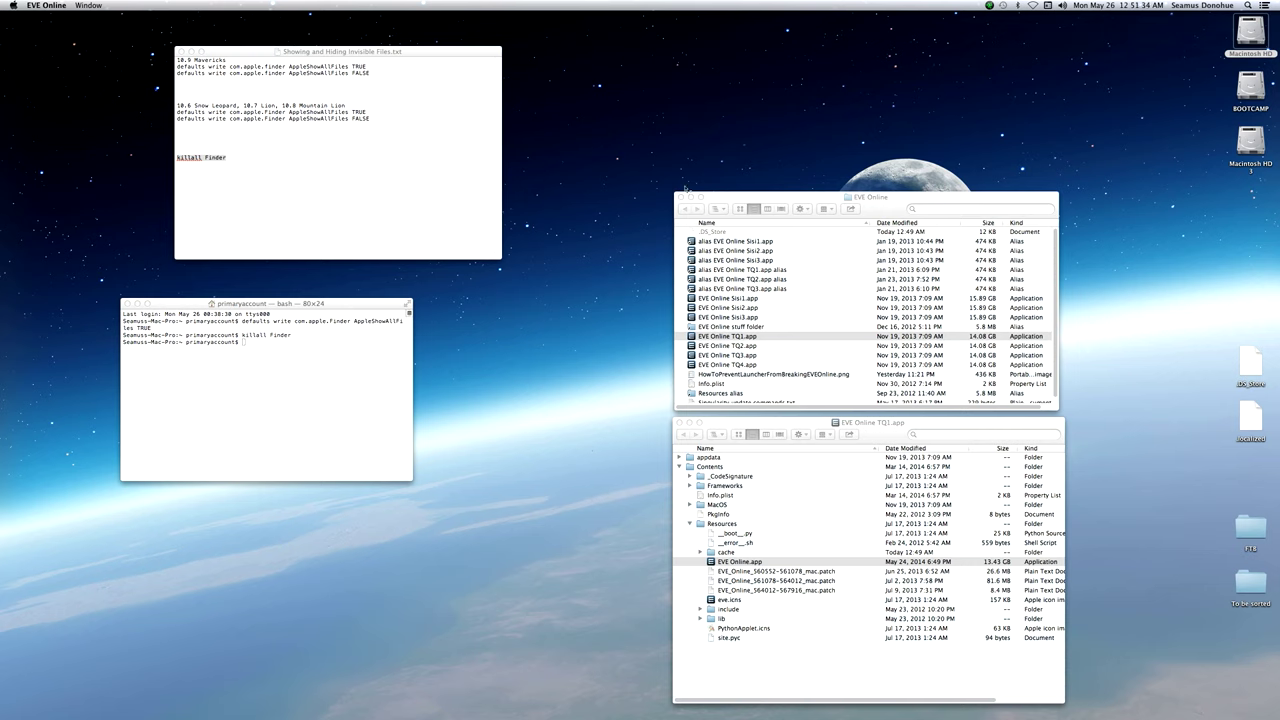
# Go through Macintosh HD > Users > home folder and open the hidden Library in a new window.
pyautogui.click(1251, 32)
pyautogui.doubleClick(1251, 32)
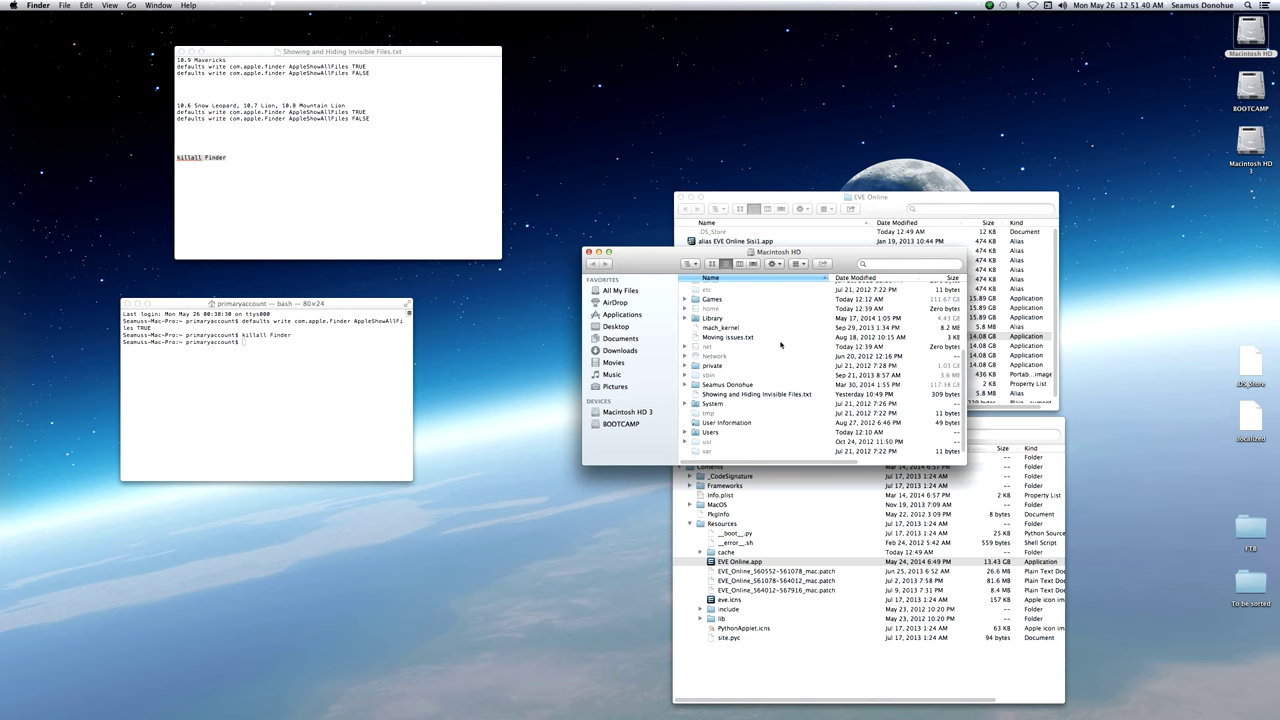
pyautogui.doubleClick(721, 432)
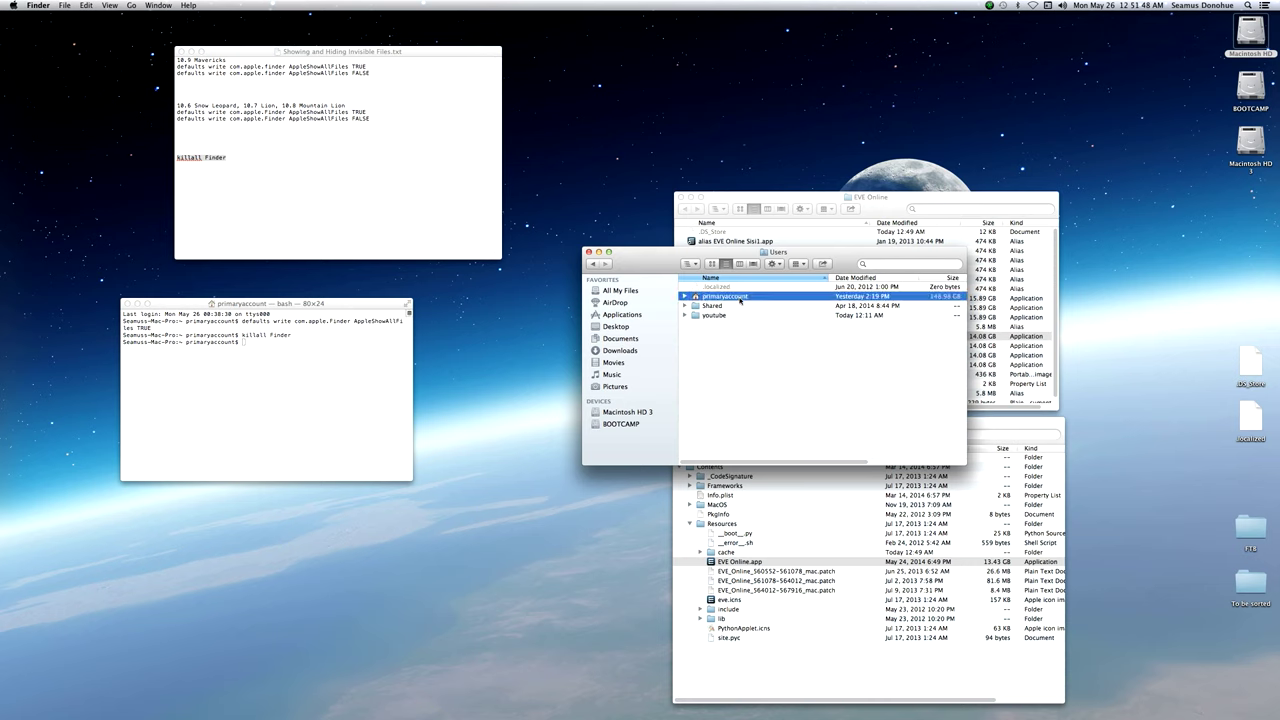
pyautogui.doubleClick(726, 297)
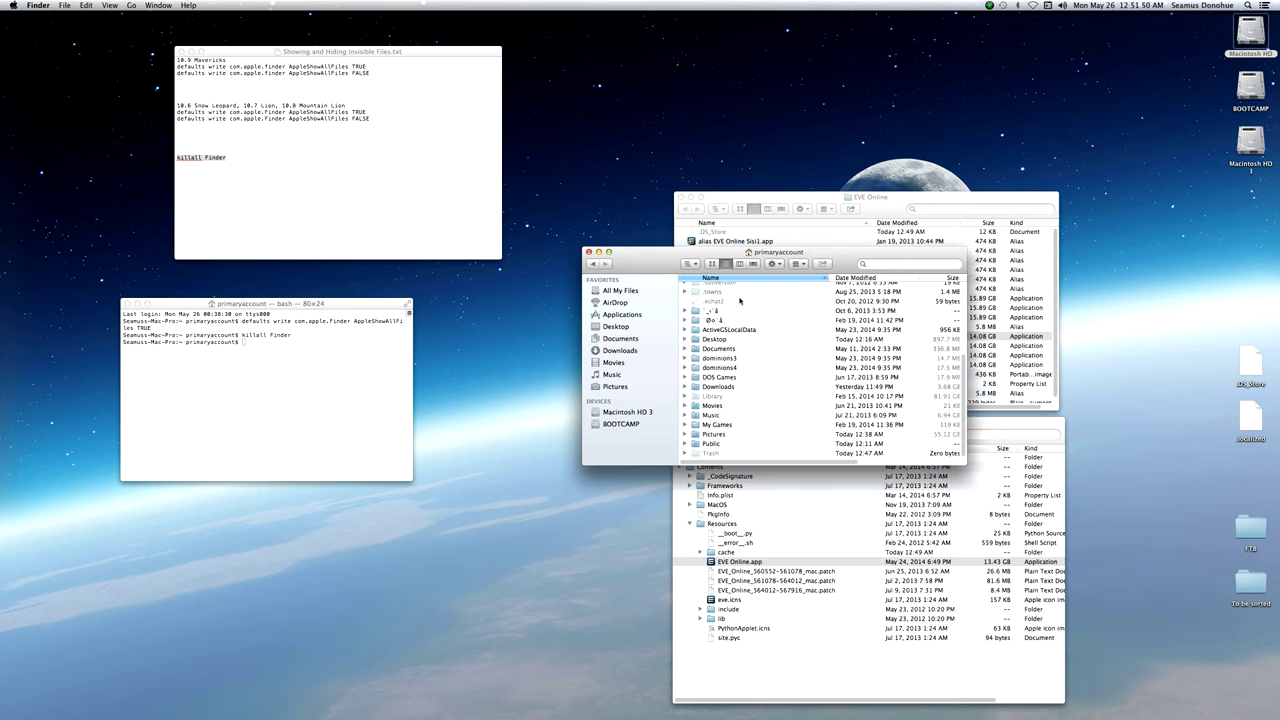
pyautogui.click(718, 397)
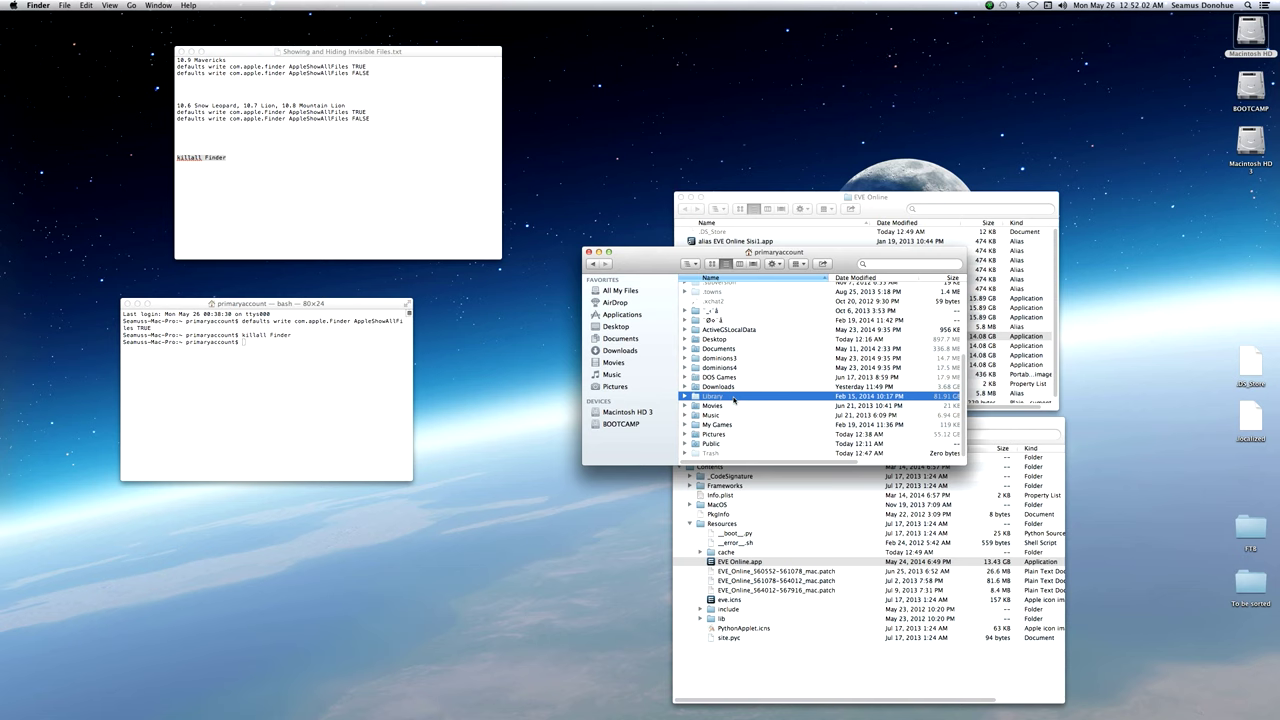
pyautogui.rightClick(733, 398)
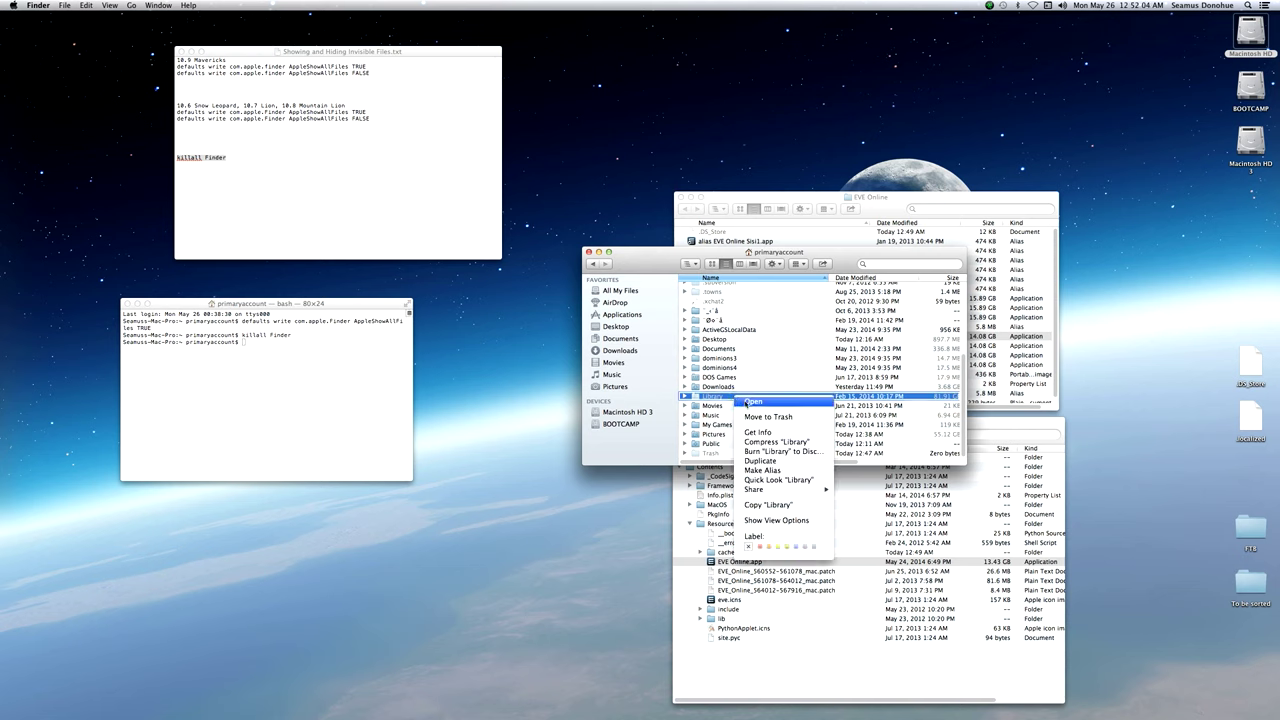
pyautogui.click(745, 403)
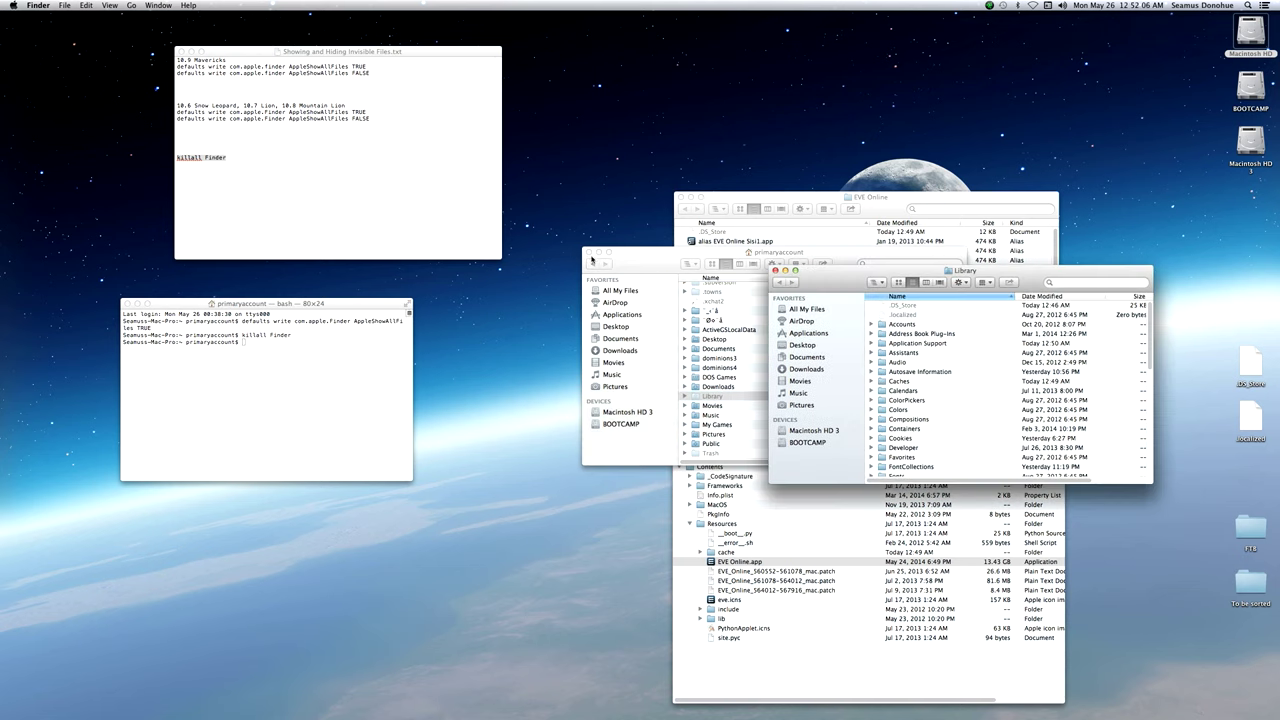
# Make an alias of Library's Application Support and drag it into the EVE Online folder.
pyautogui.click(588, 252)
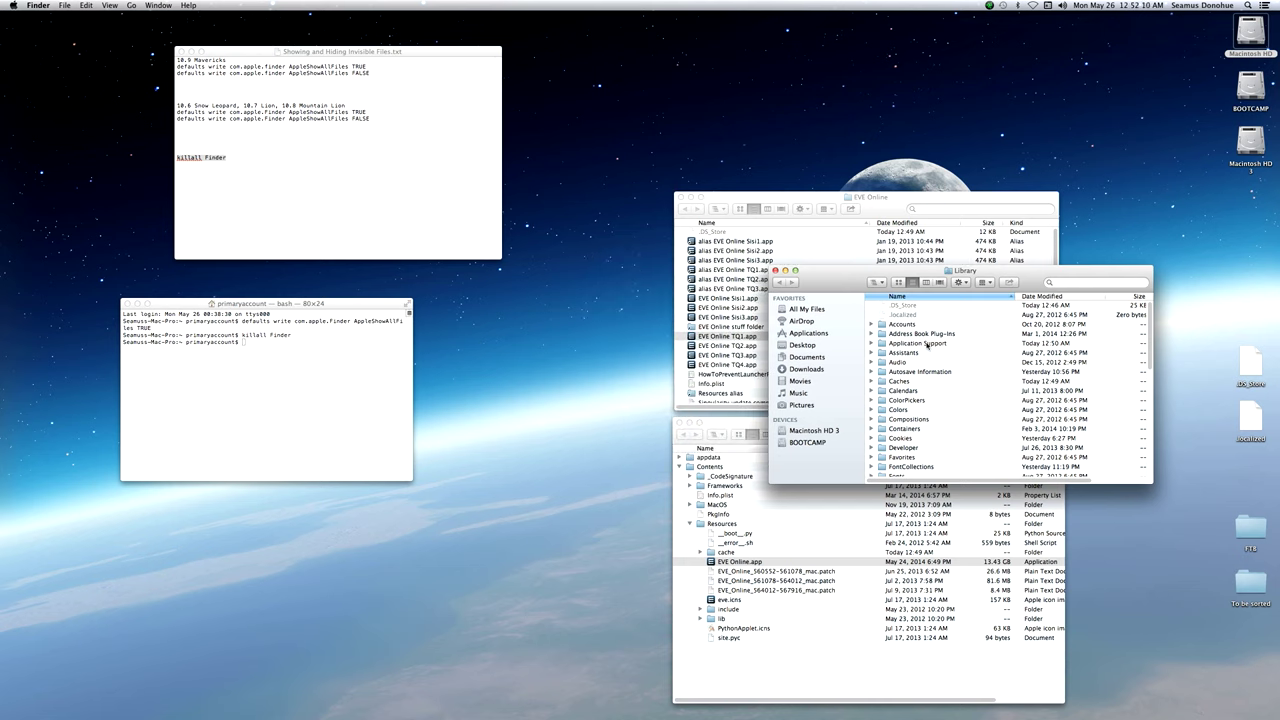
pyautogui.moveTo(879, 287); pyautogui.dragTo(966, 68)
pyautogui.click(1010, 125)
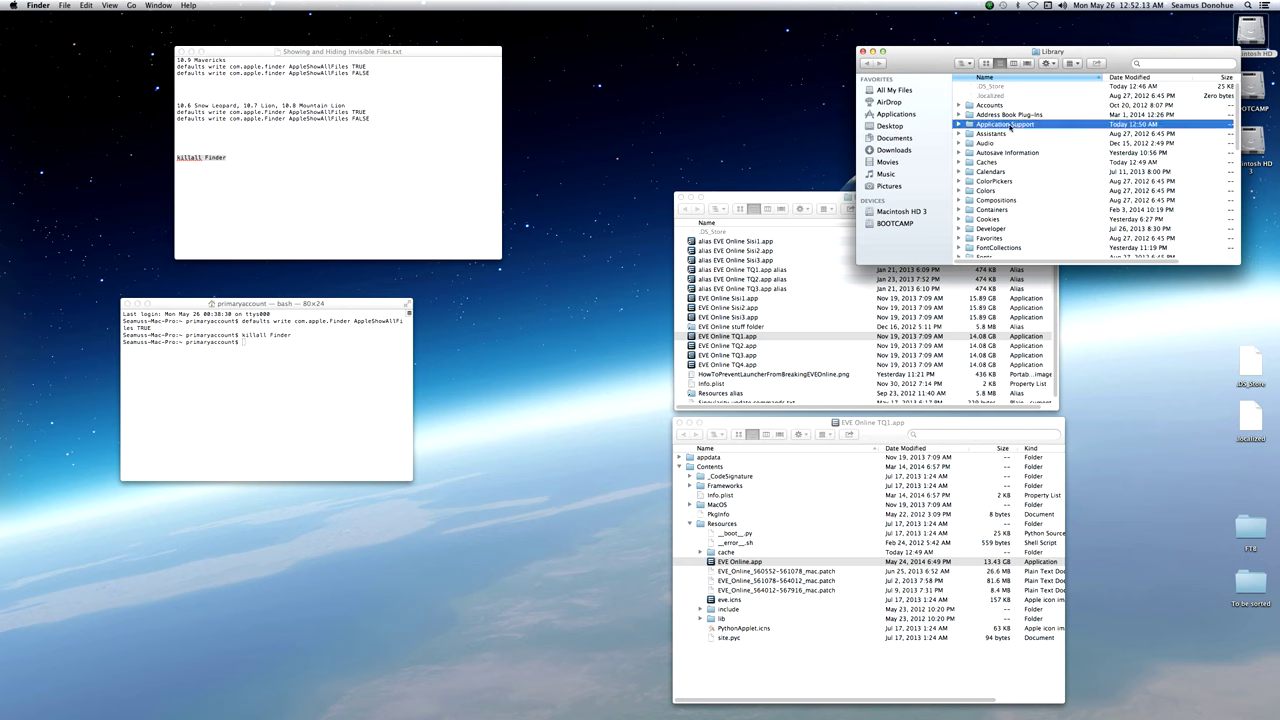
pyautogui.rightClick(1010, 127)
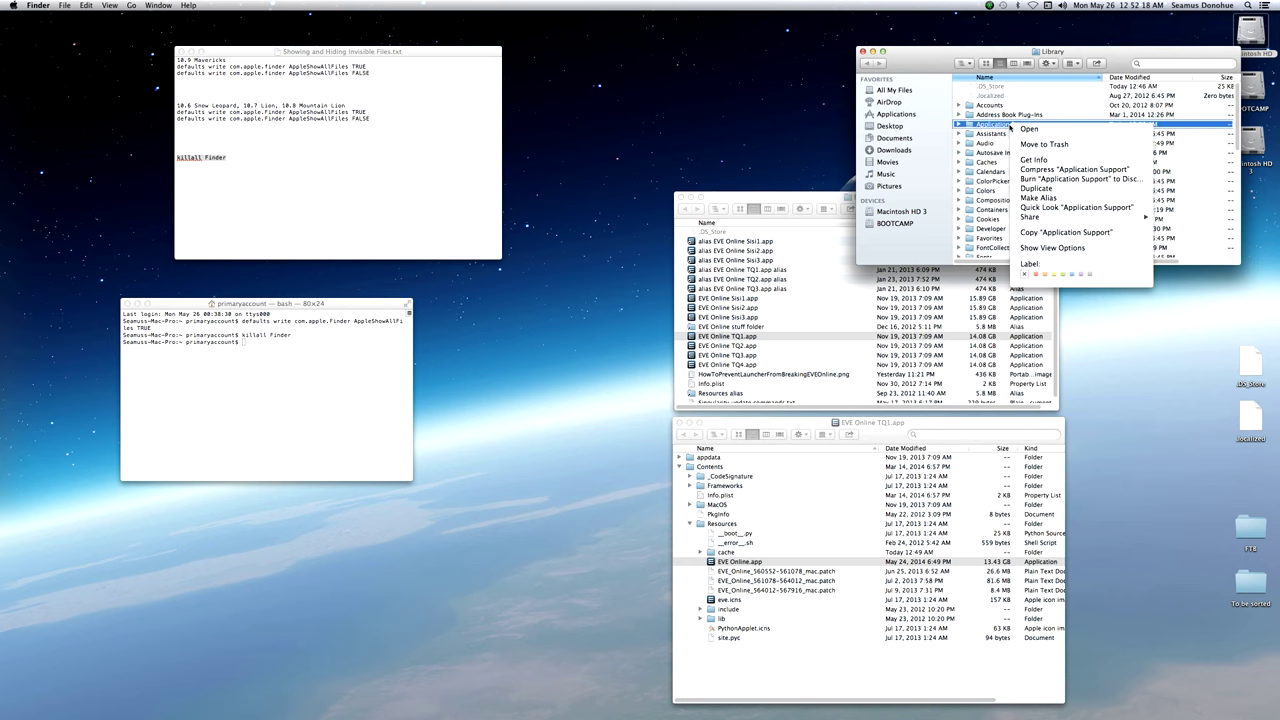
pyautogui.click(1035, 198)
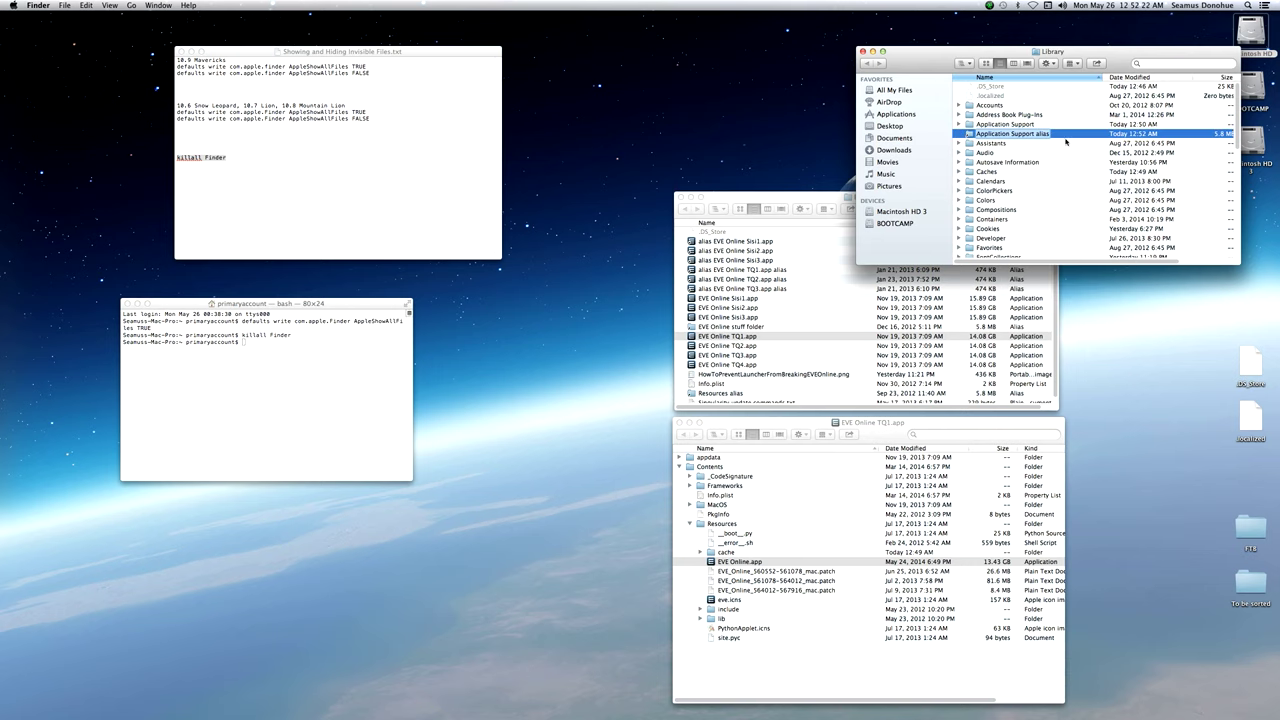
pyautogui.moveTo(1066, 136); pyautogui.dragTo(833, 300)
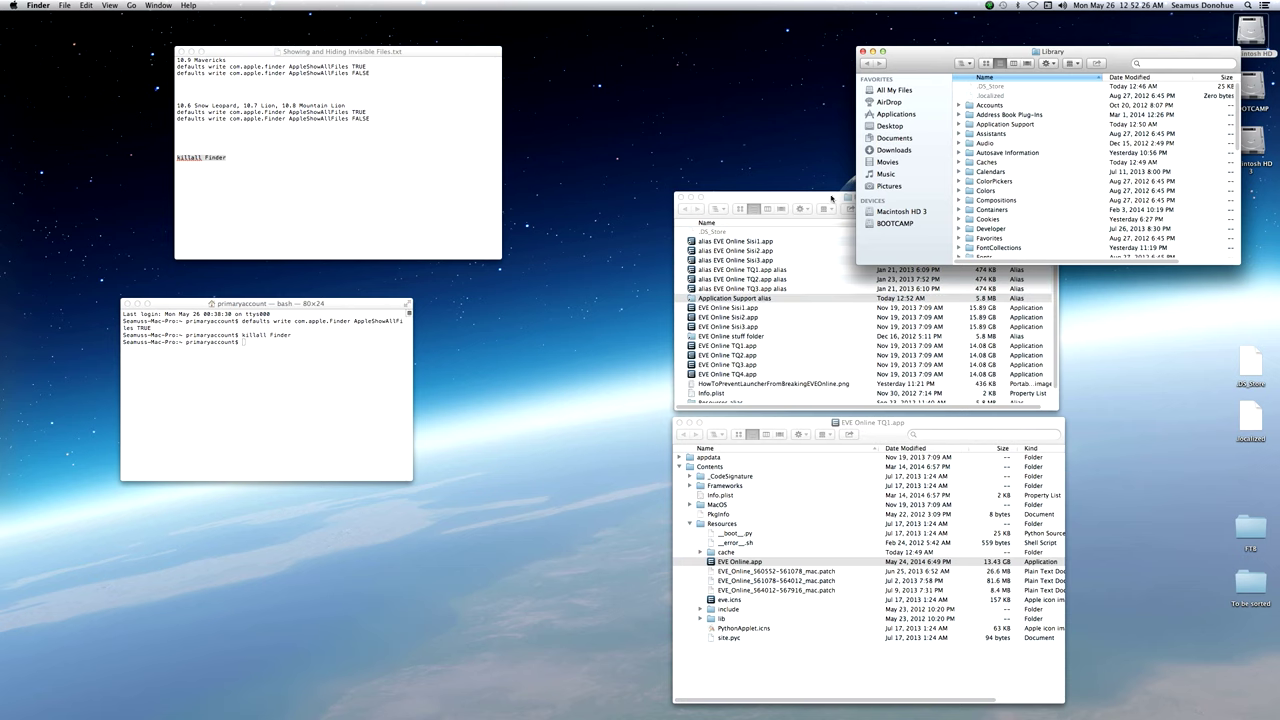
pyautogui.moveTo(830, 197); pyautogui.dragTo(823, 185)
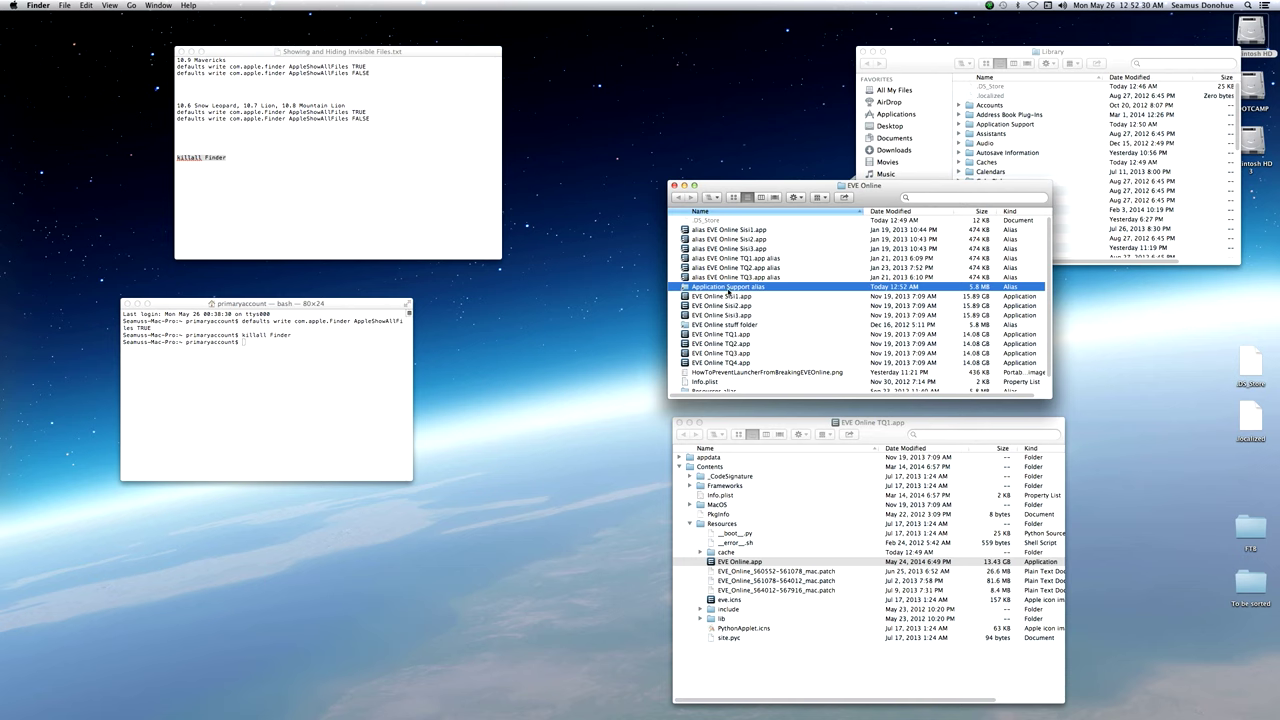
# Open Application Support within the Library window and select its EVE Online folder.
pyautogui.click(1043, 125)
pyautogui.doubleClick(1043, 125)
pyautogui.press('super+w')
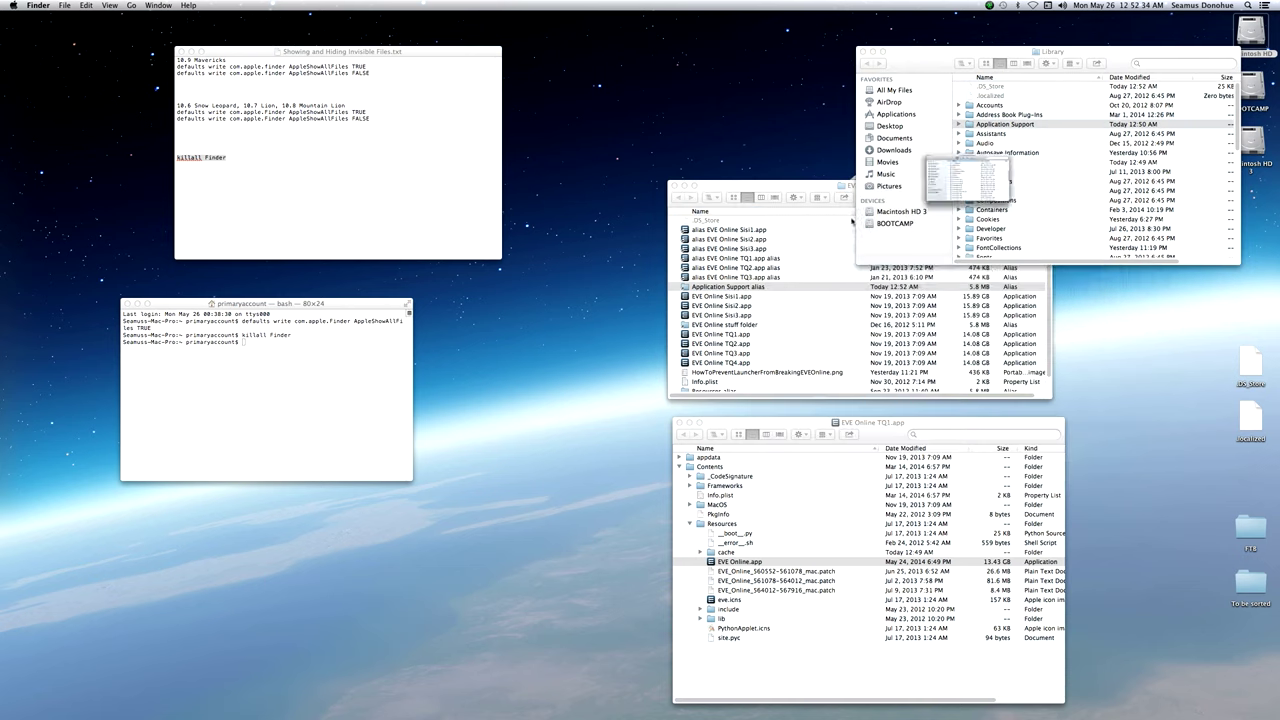
pyautogui.doubleClick(1025, 126)
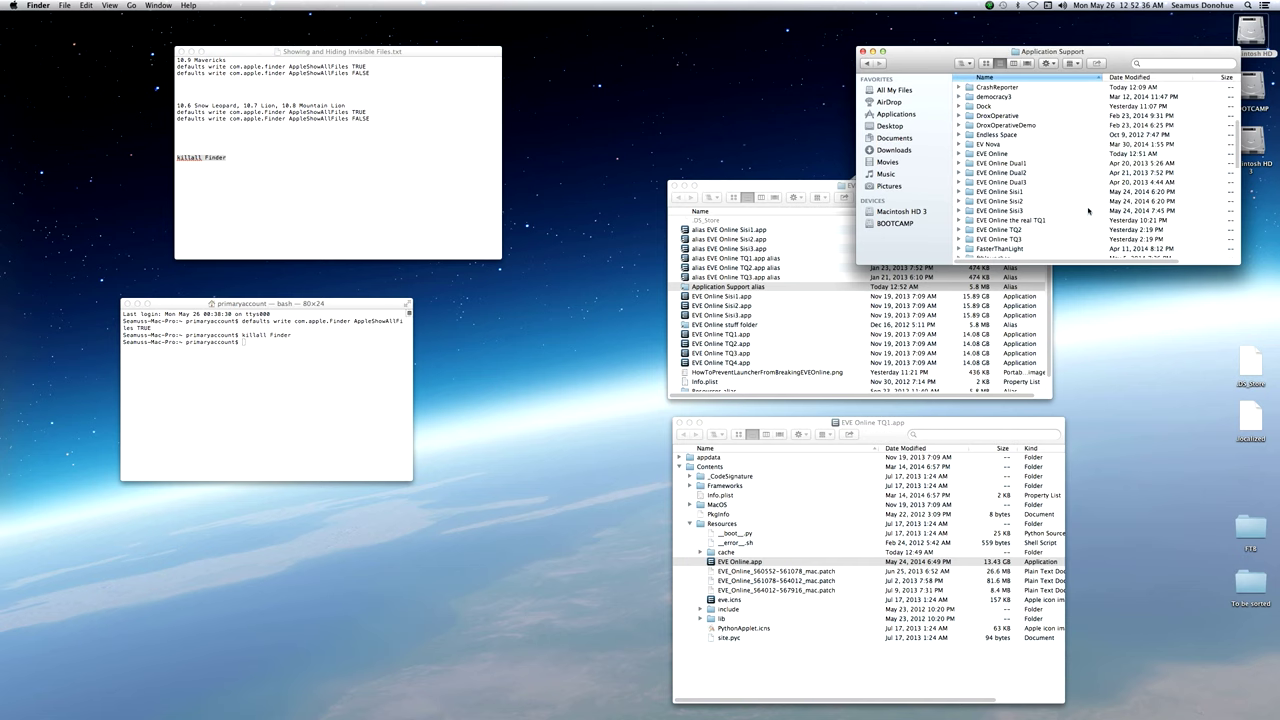
pyautogui.click(1002, 153)
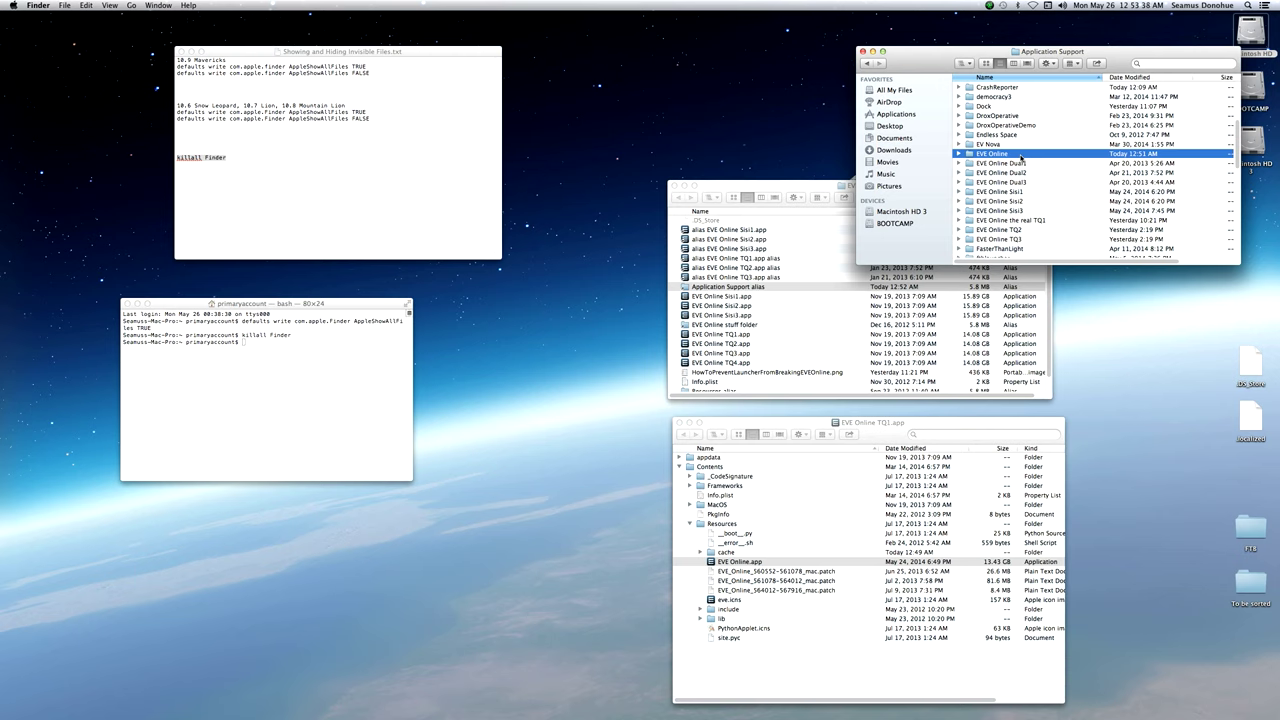
# Rename the EVE Online folder to EVE Online TQ1.
pyautogui.click(1010, 154)
pyautogui.write('TQ1')
pyautogui.press('Return')
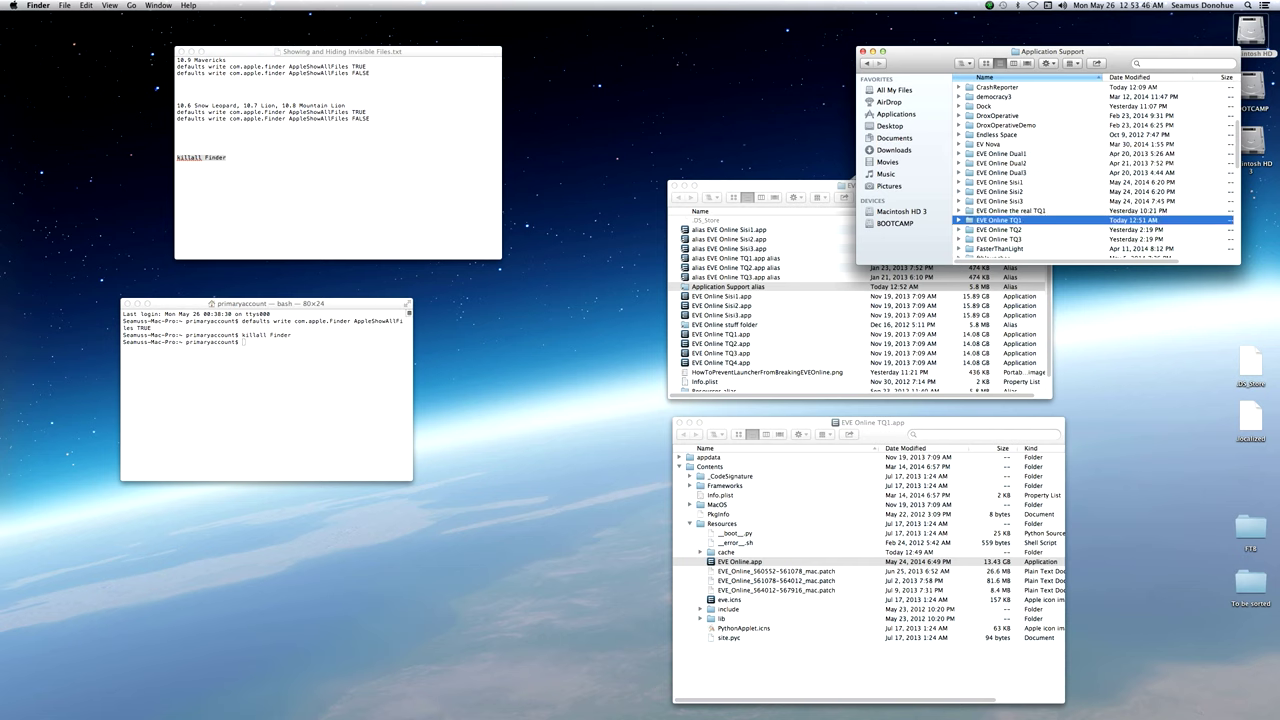
# Duplicate EVE Online TQ1 and rename the copy to EVE Online TQ4.
pyautogui.rightClick(1031, 224)
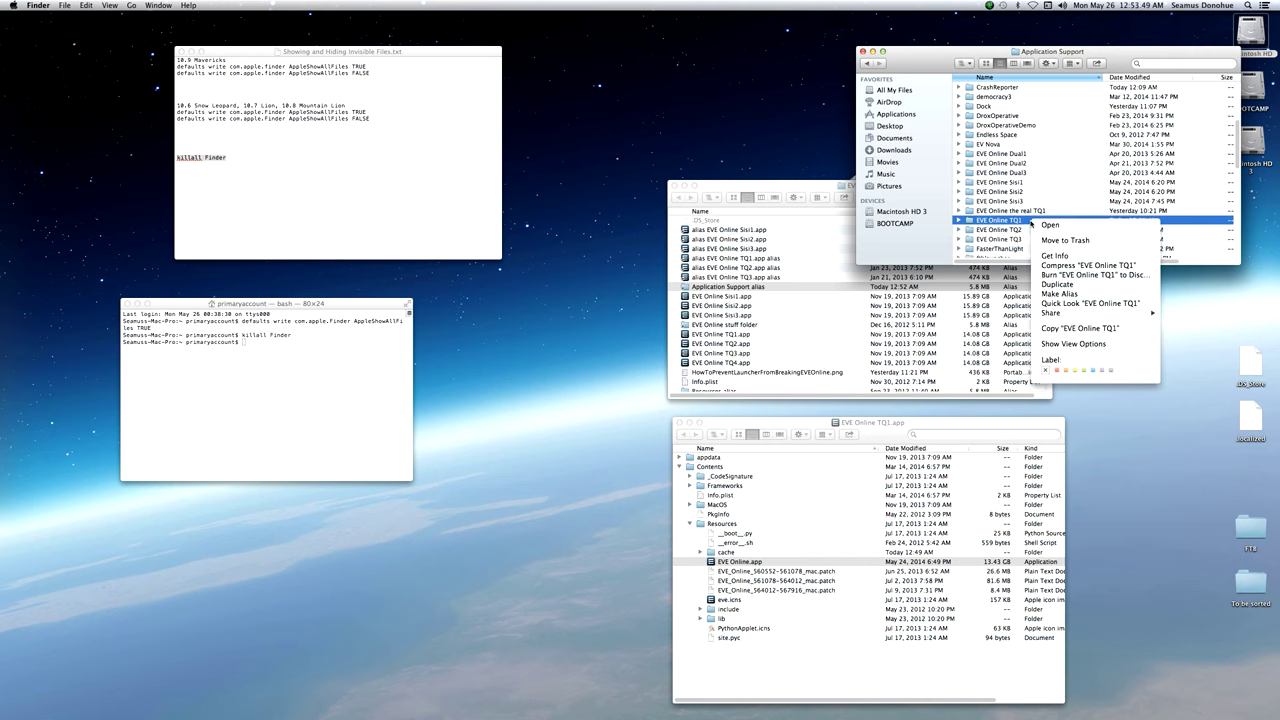
pyautogui.click(1065, 287)
pyautogui.click(1030, 231)
pyautogui.moveTo(1016, 230); pyautogui.dragTo(1060, 232)
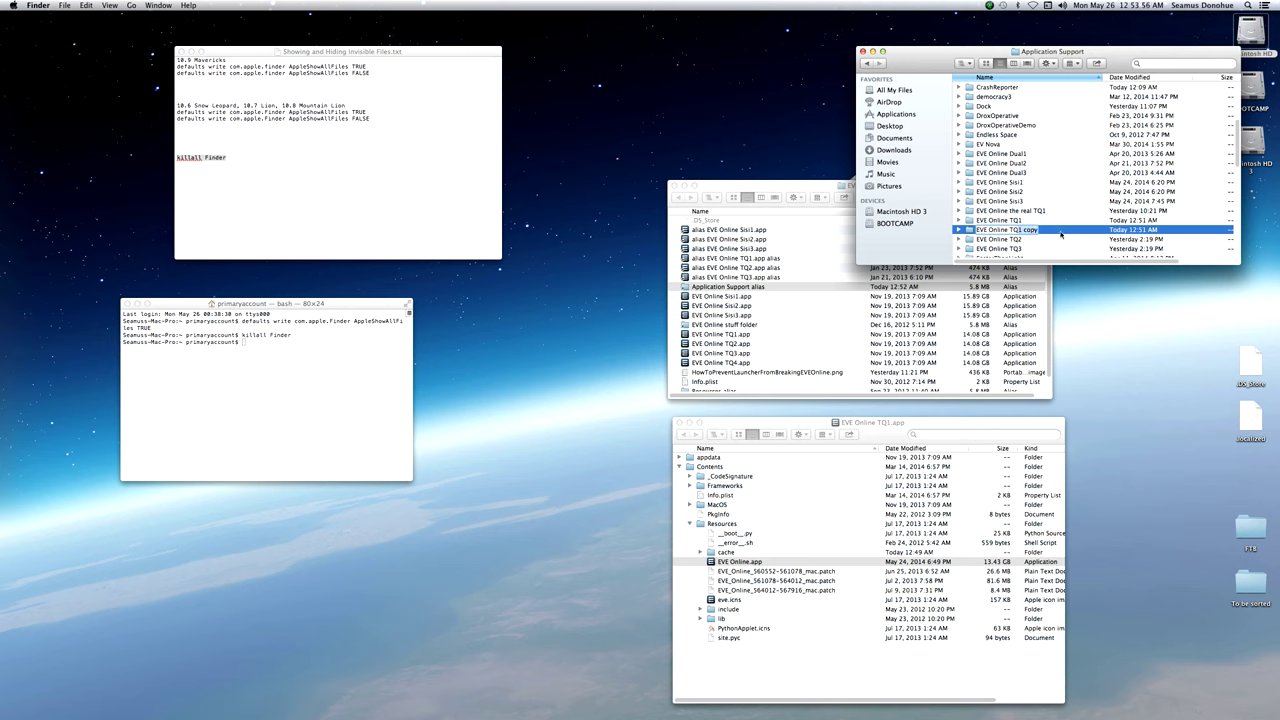
pyautogui.write('4')
pyautogui.press('Return')
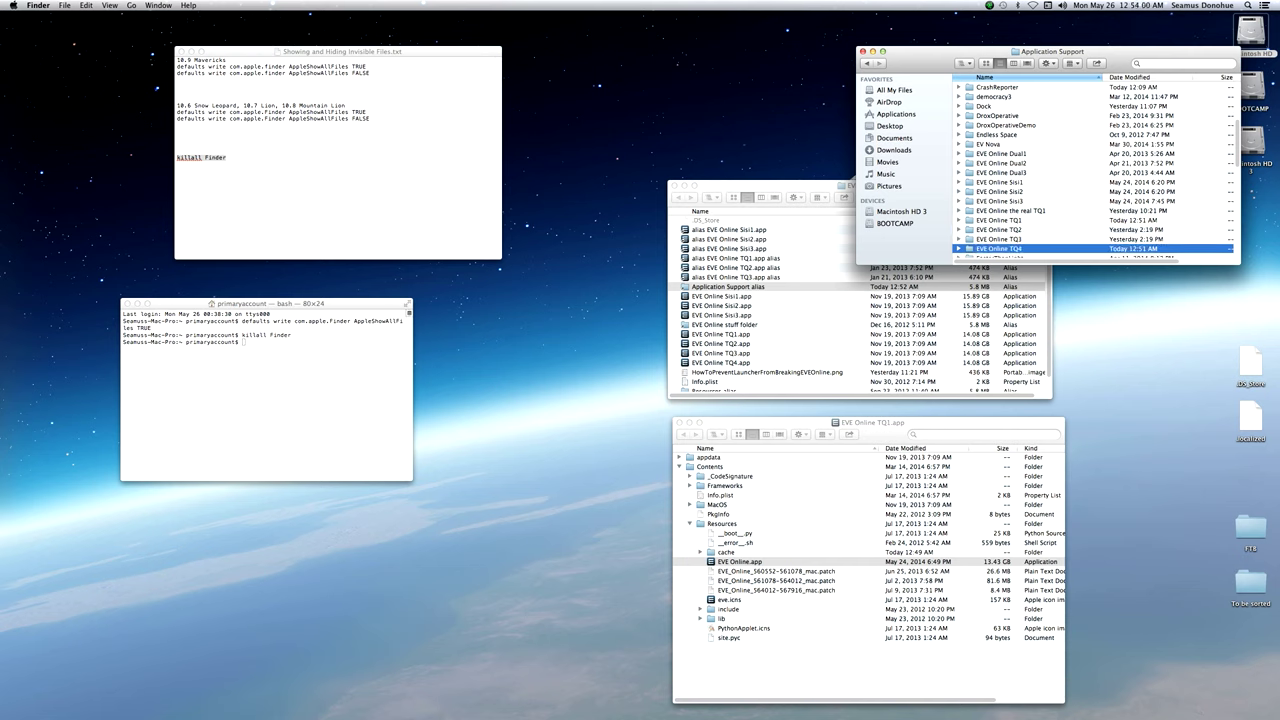
# Check the TQ1 and TQ4 folders, then select EVE Online.app inside the TQ1 package.
pyautogui.scroll(-1, 1059, 214)
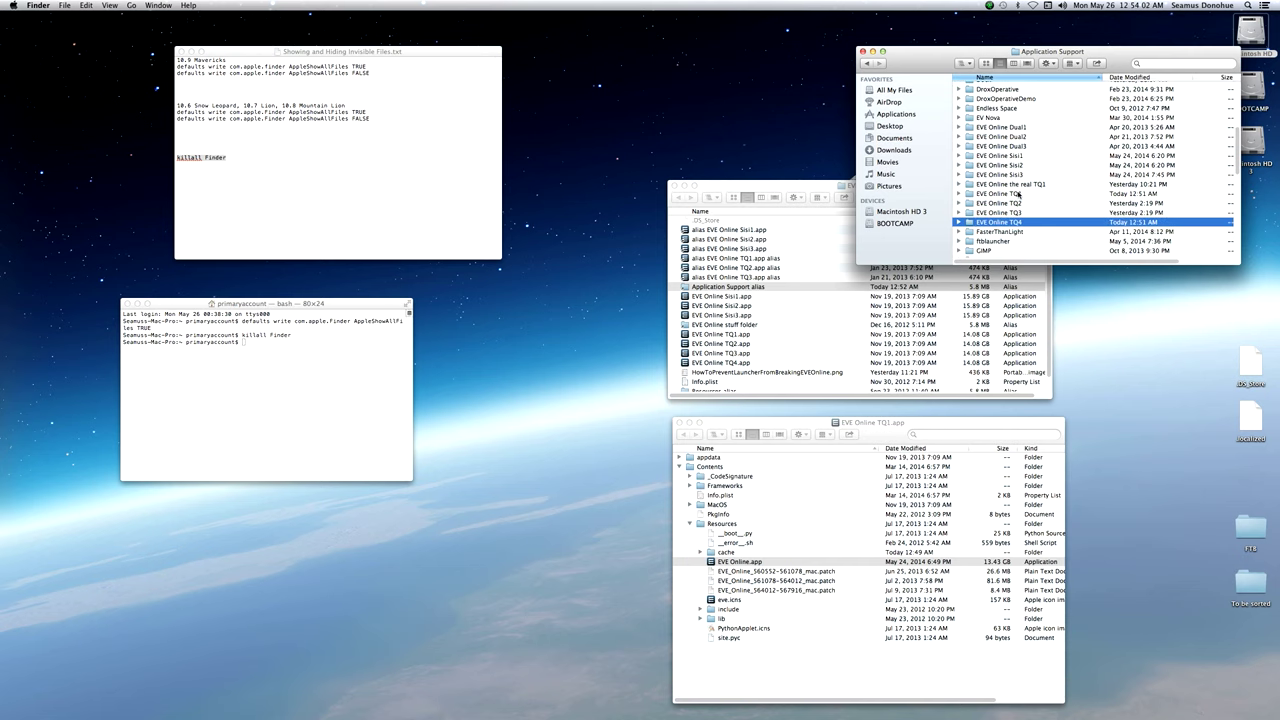
pyautogui.click(1018, 194)
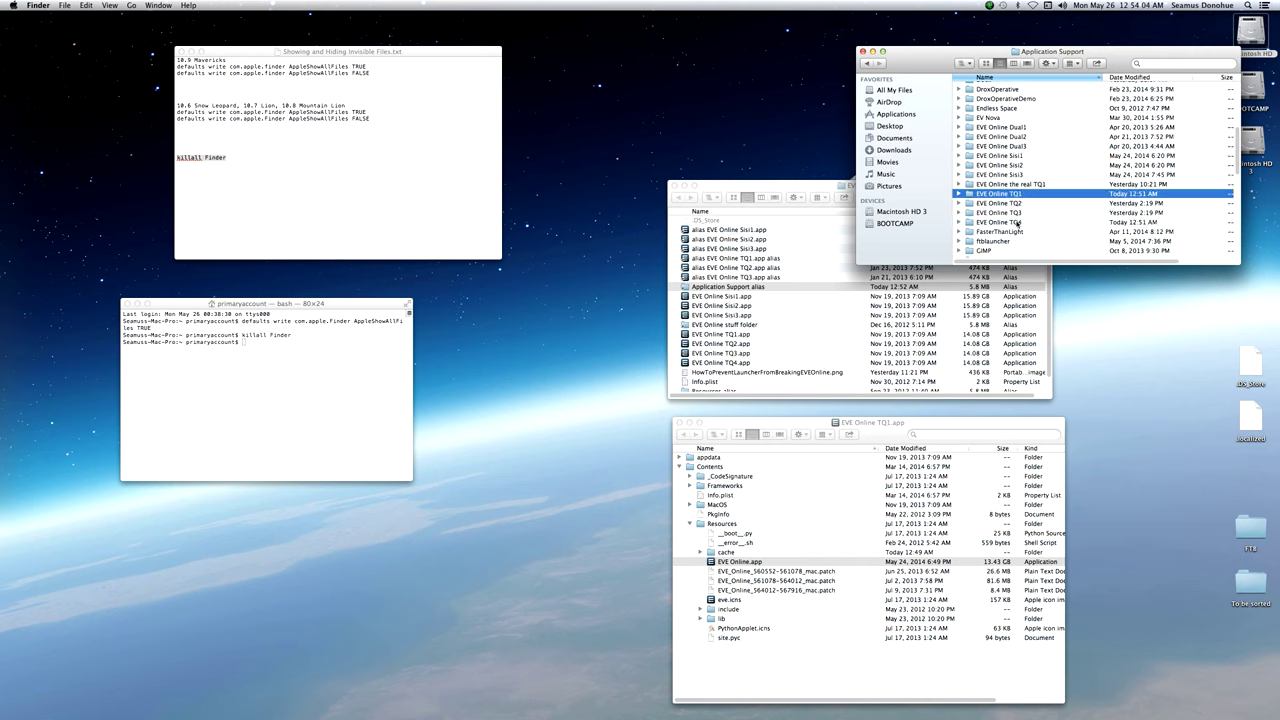
pyautogui.click(1017, 223)
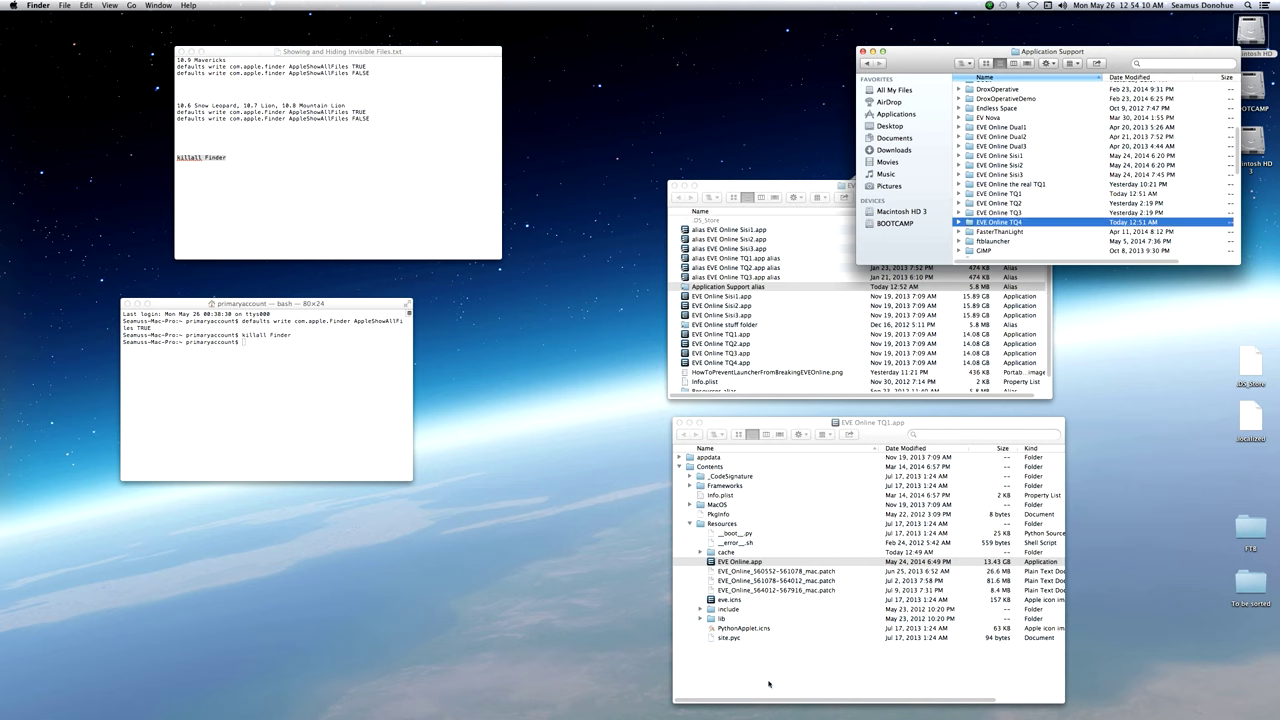
pyautogui.click(826, 562)
# Rearrange the Finder windows and return to the EVE Online TQ1.app contents window.
pyautogui.moveTo(919, 433); pyautogui.dragTo(915, 416)
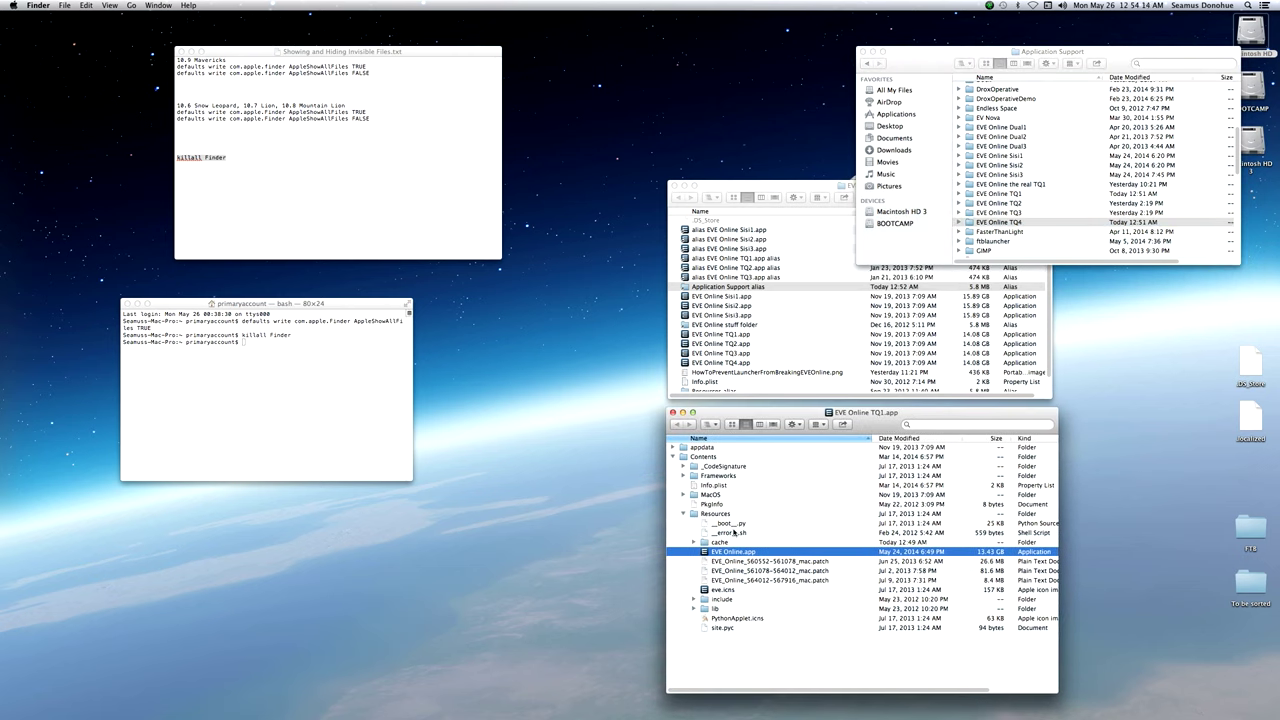
pyautogui.click(744, 338)
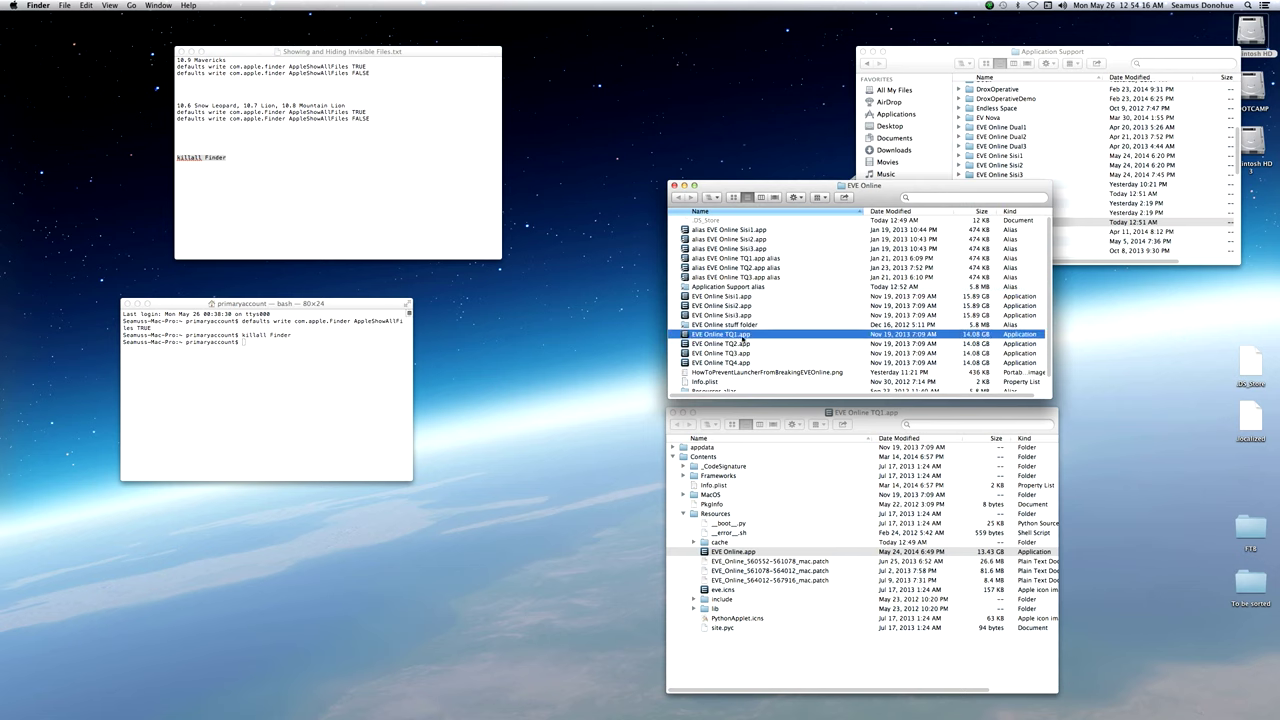
pyautogui.click(744, 338)
pyautogui.click(731, 363)
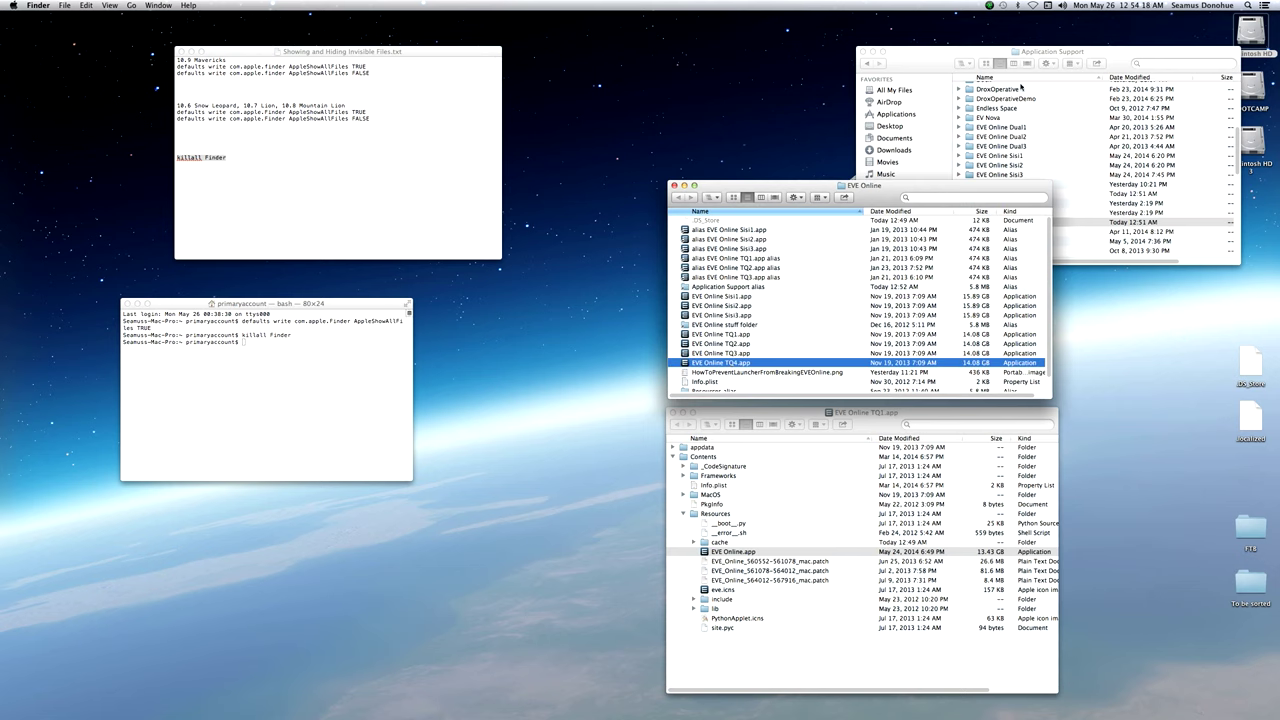
pyautogui.click(905, 59)
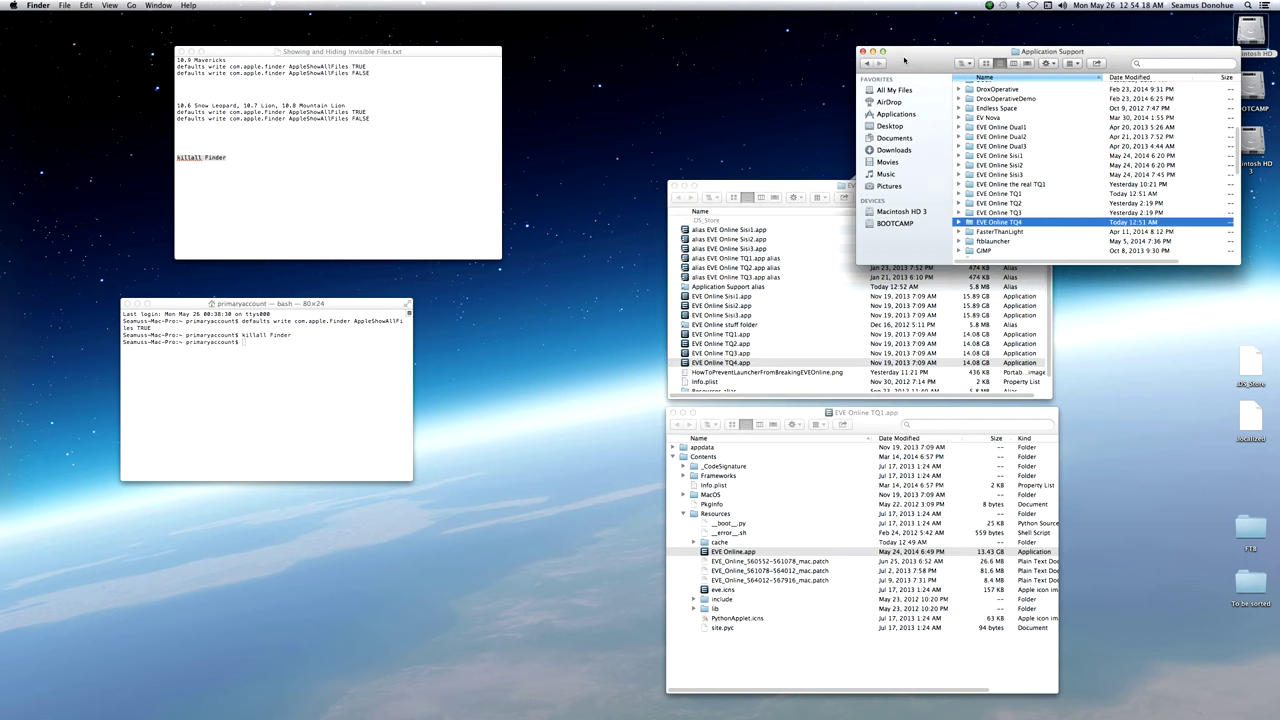
pyautogui.click(1011, 117)
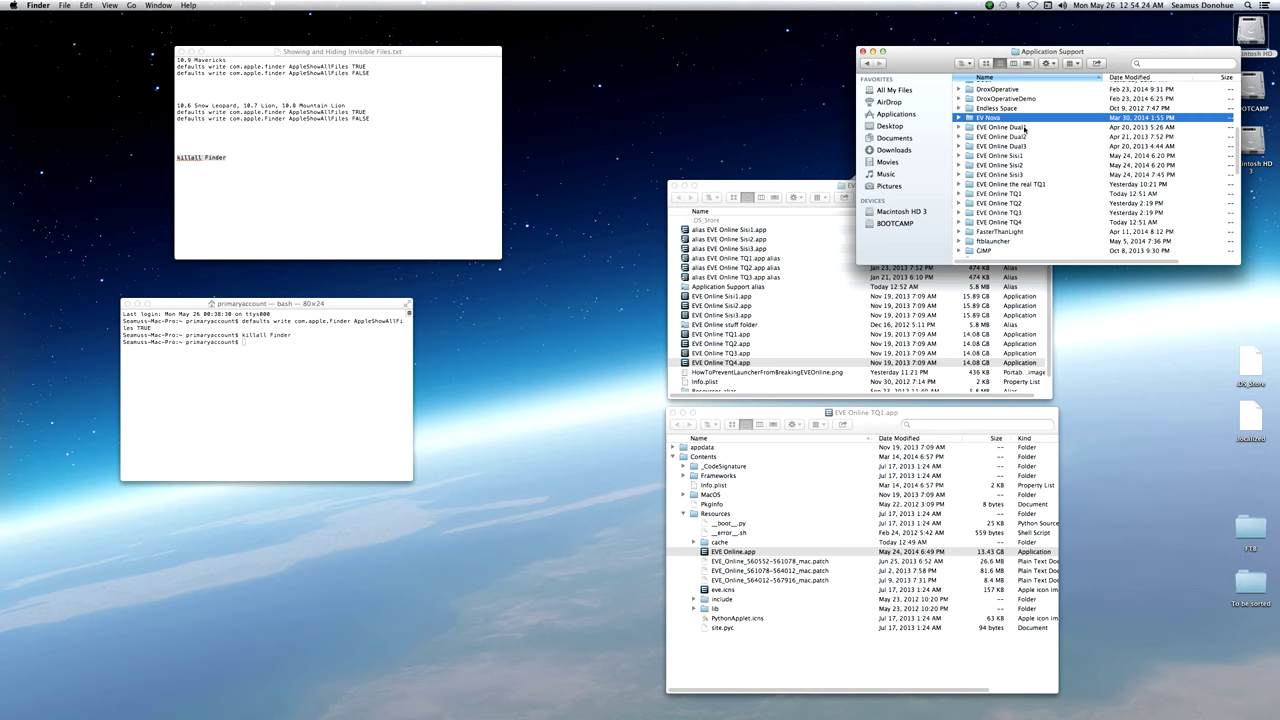
pyautogui.press('super+grave')
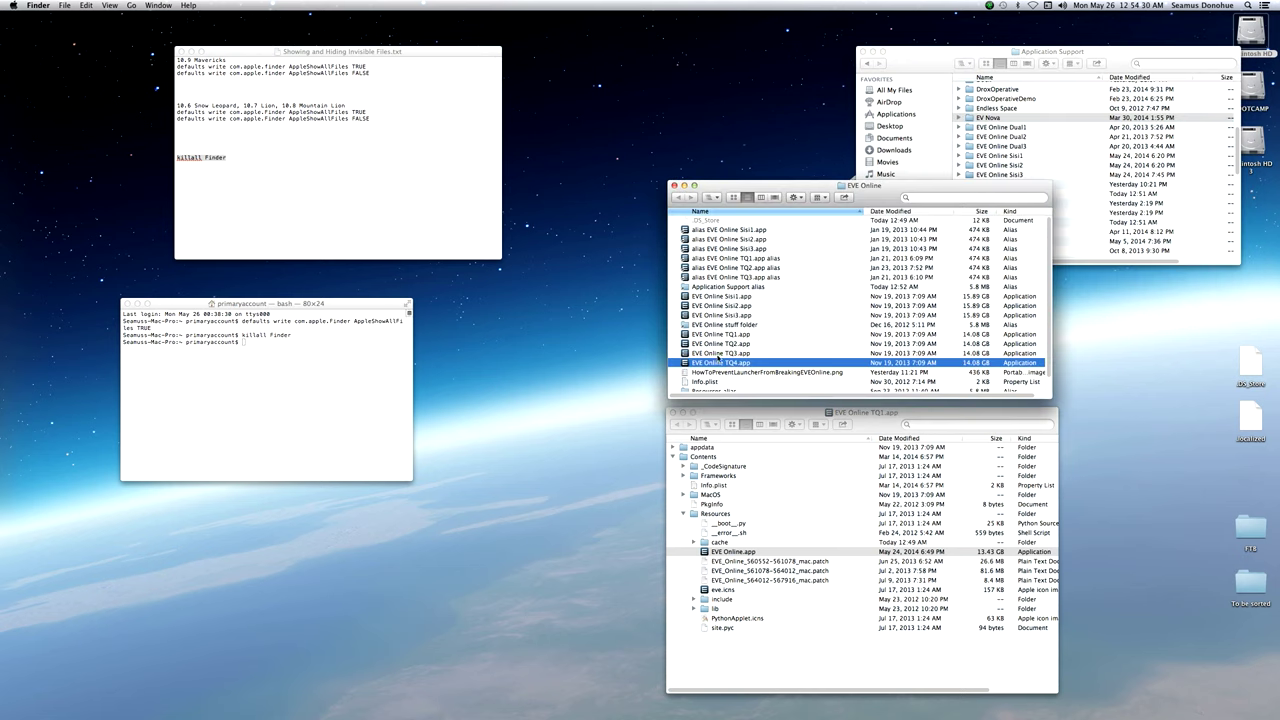
pyautogui.click(721, 336)
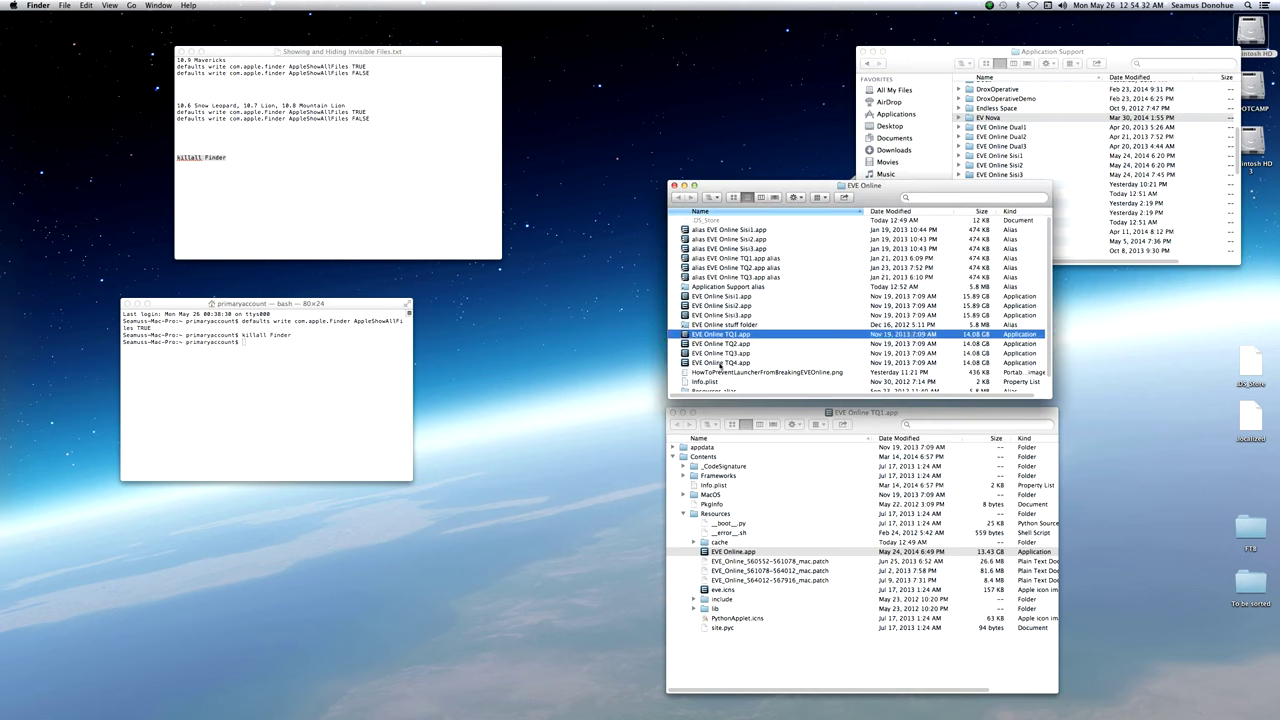
pyautogui.click(720, 363)
pyautogui.click(725, 336)
pyautogui.click(712, 413)
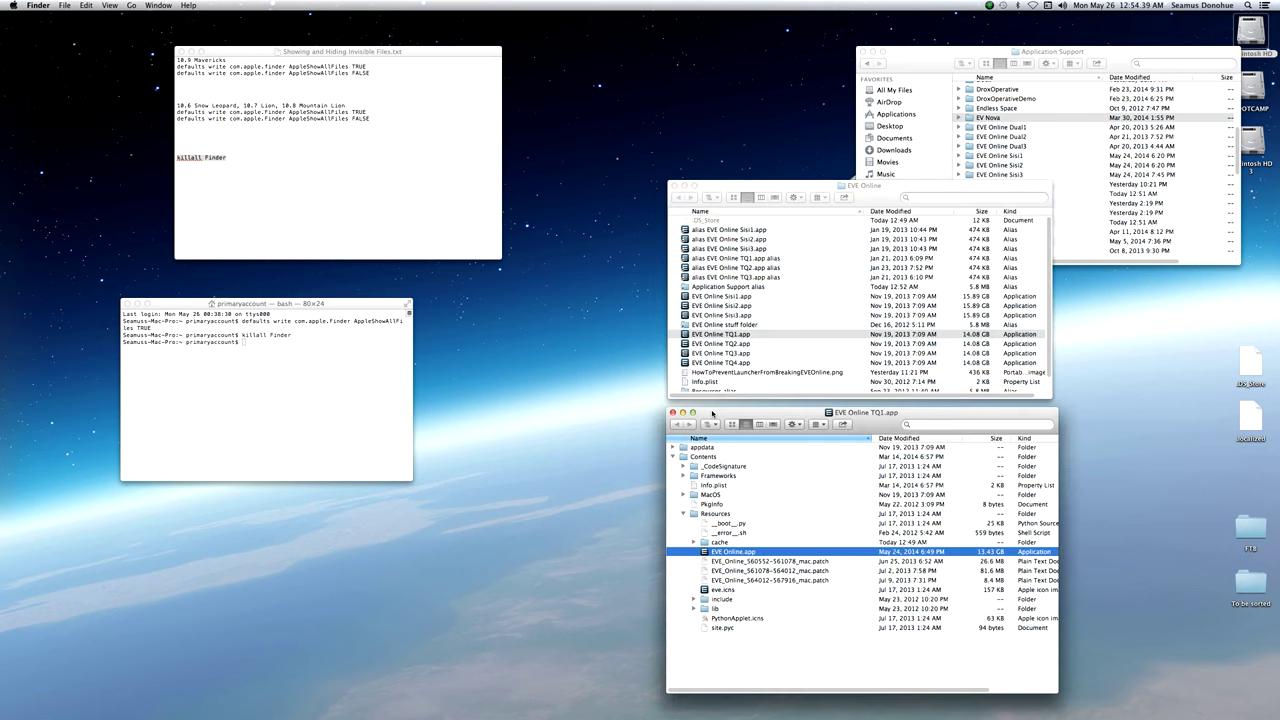
# Show the inner EVE Online.app package contents and choose TextEdit to open its Info.plist.
pyautogui.rightClick(757, 553)
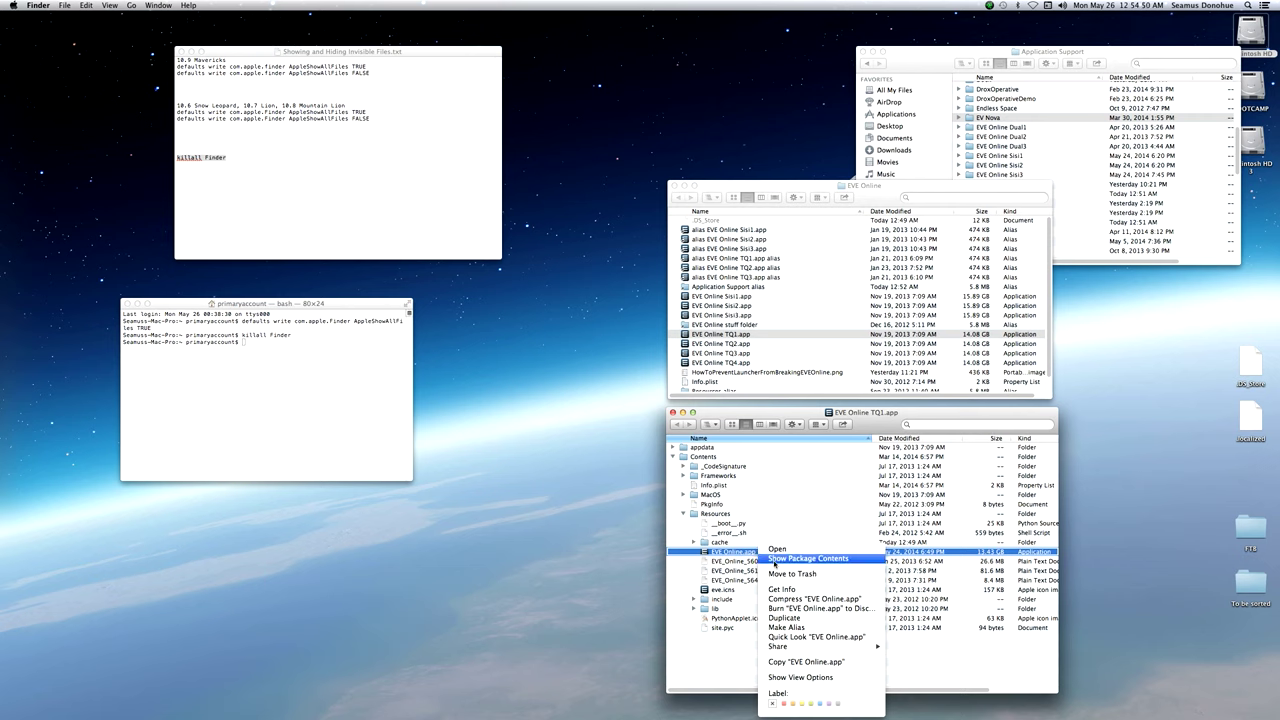
pyautogui.click(774, 558)
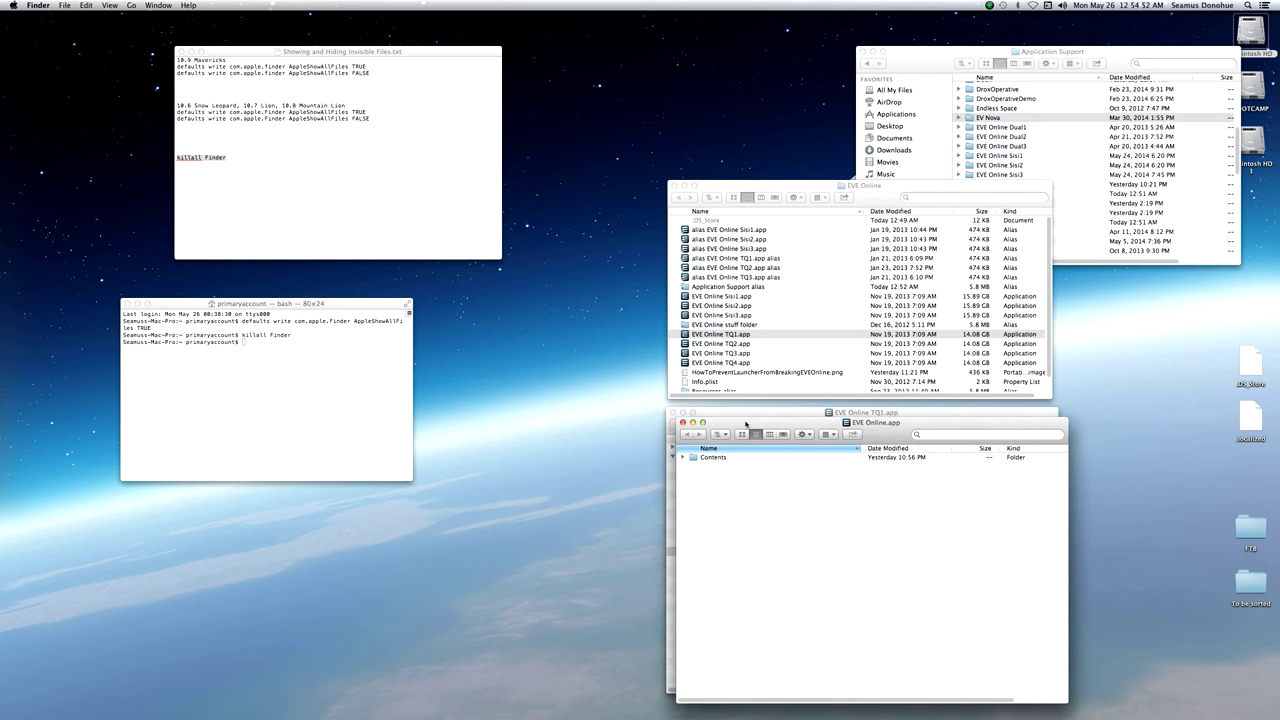
pyautogui.moveTo(745, 424); pyautogui.dragTo(752, 428)
pyautogui.click(689, 462)
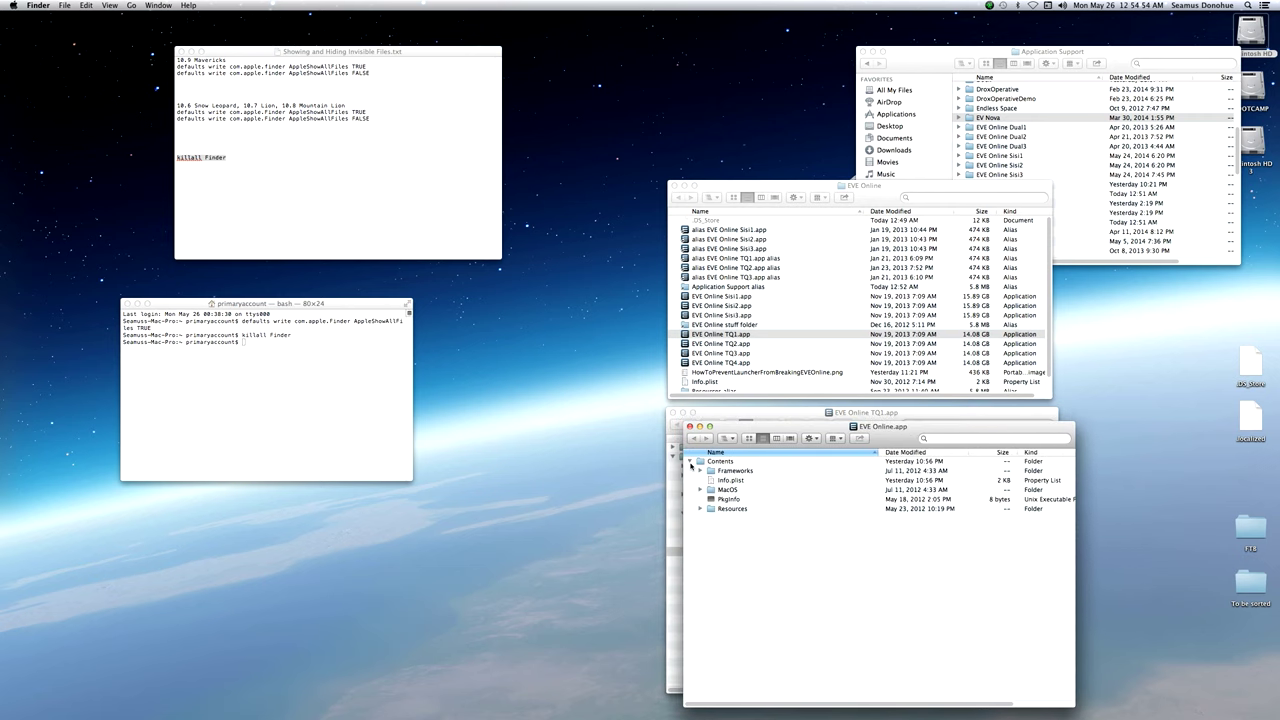
pyautogui.click(728, 481)
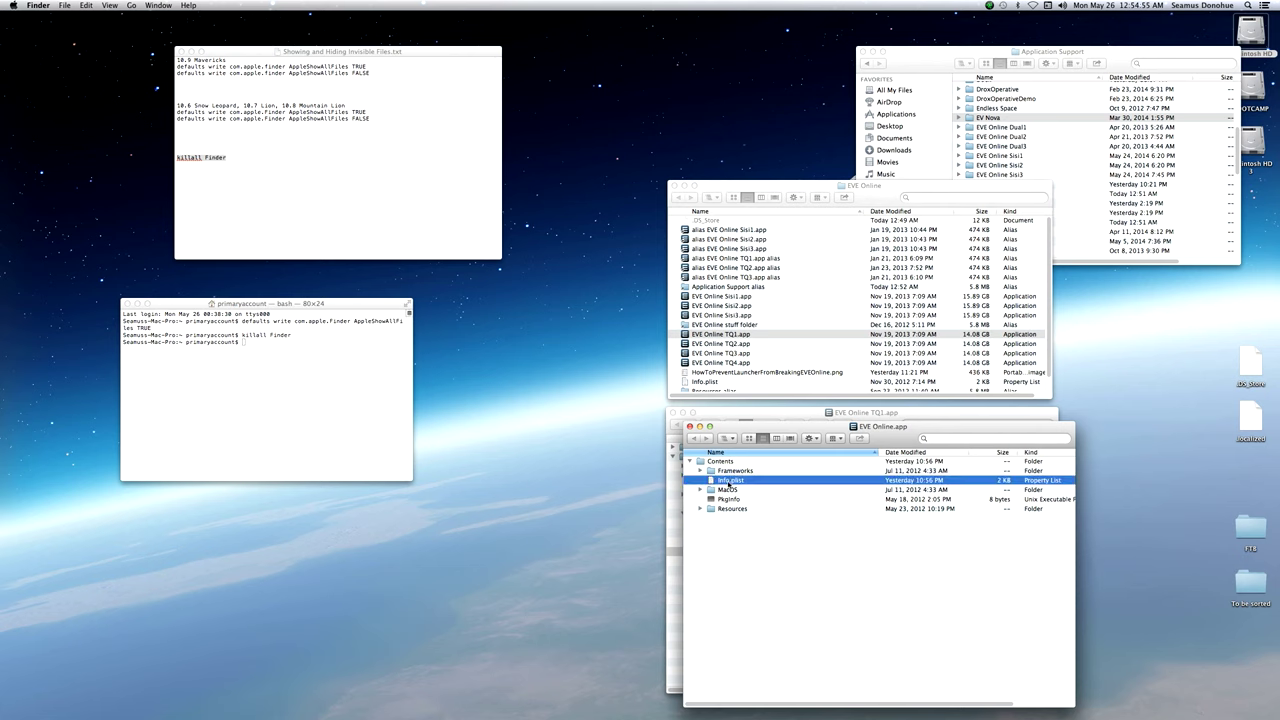
pyautogui.rightClick(745, 482)
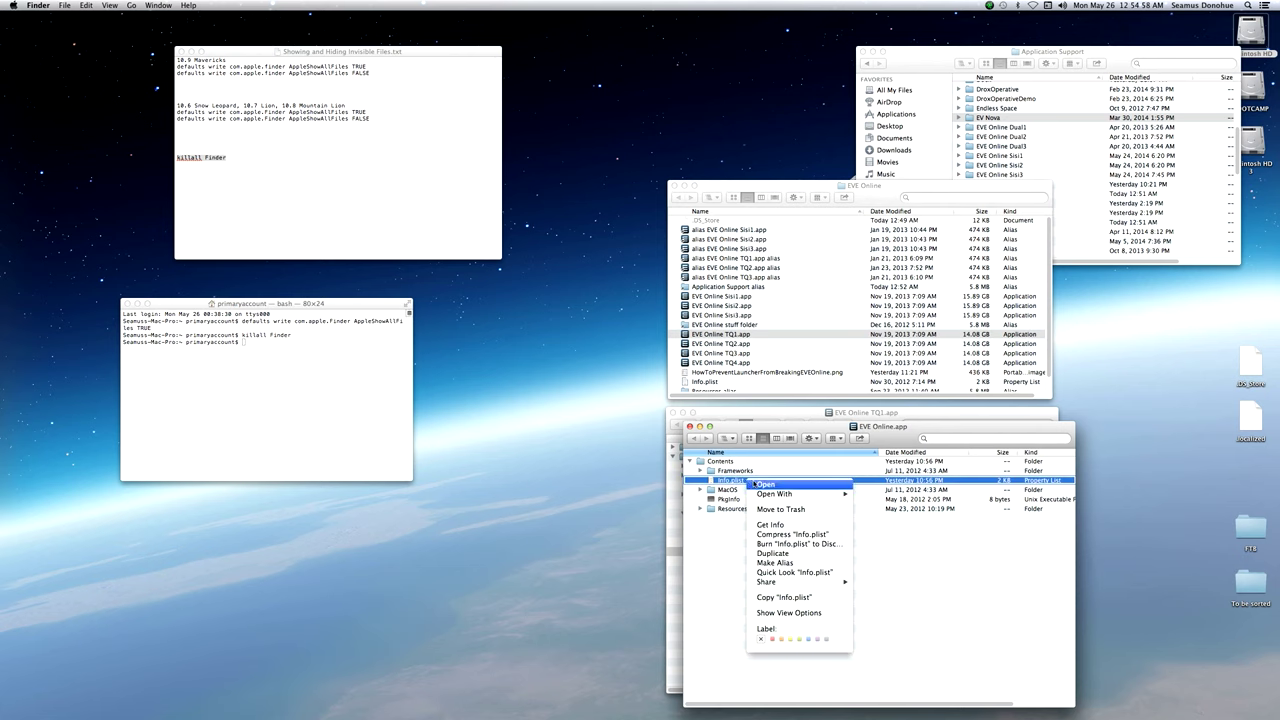
pyautogui.moveTo(813, 496)
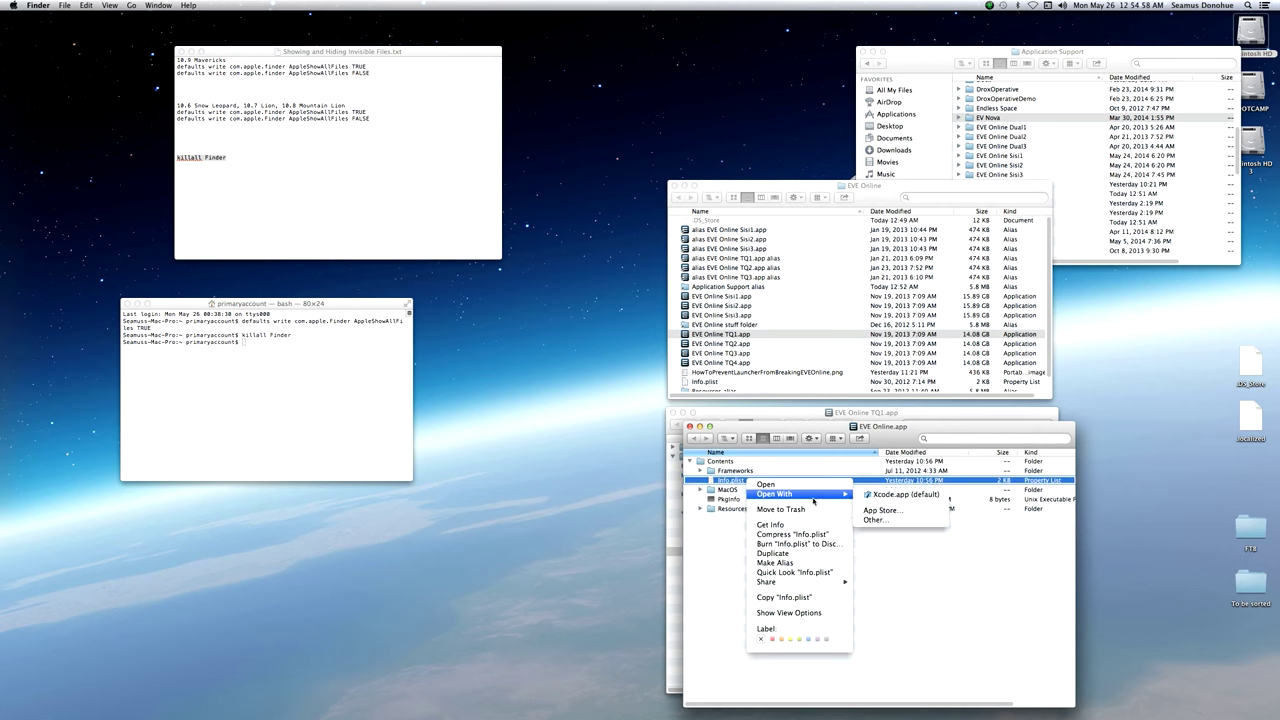
pyautogui.click(878, 520)
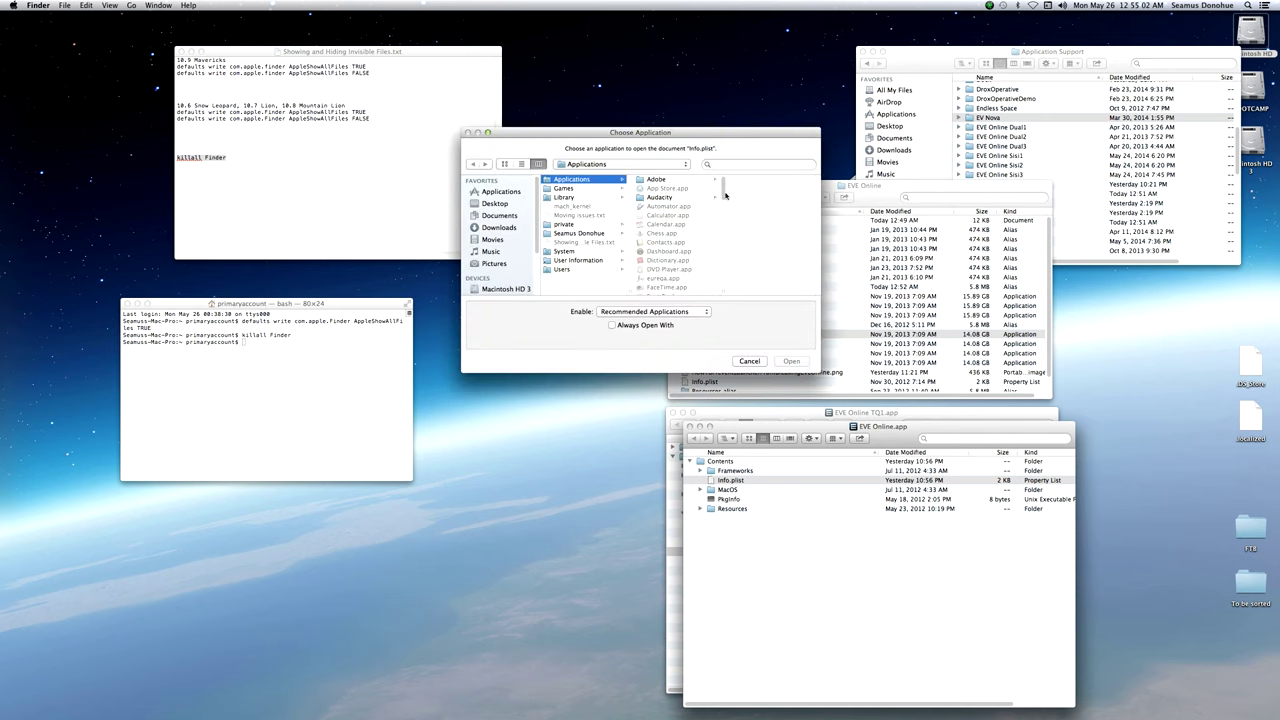
pyautogui.moveTo(724, 195); pyautogui.dragTo(715, 293)
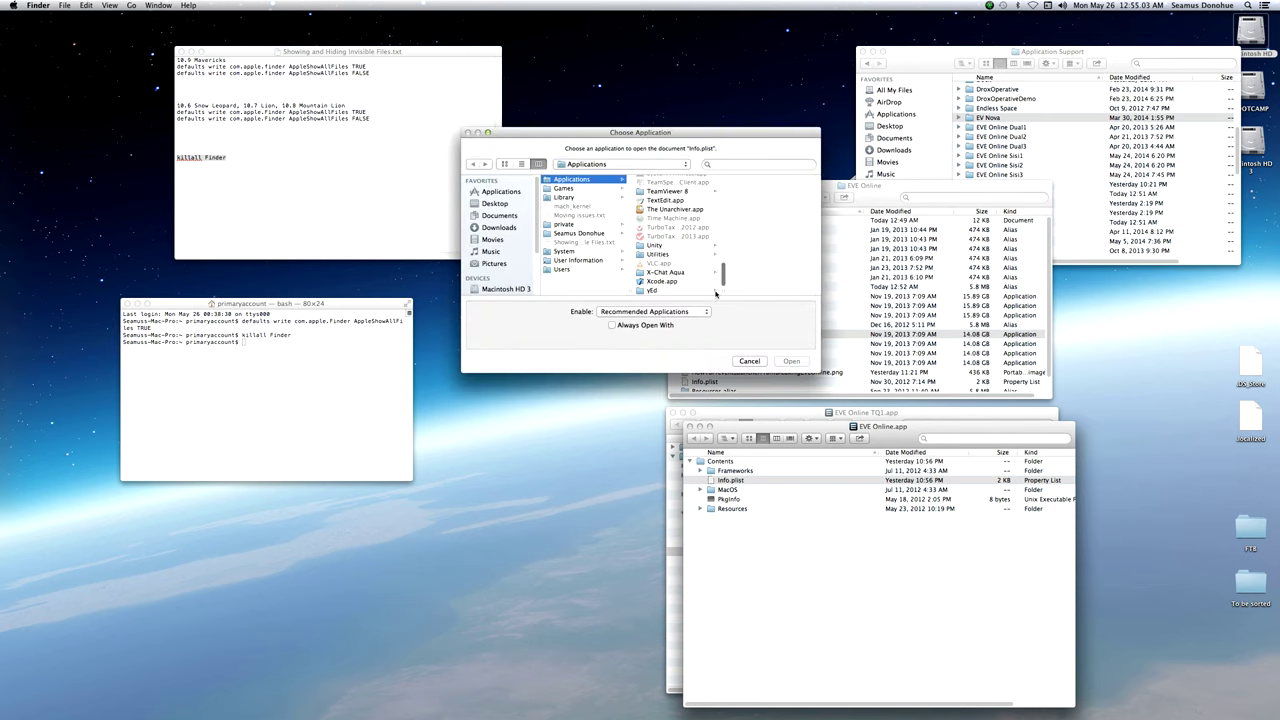
pyautogui.click(688, 201)
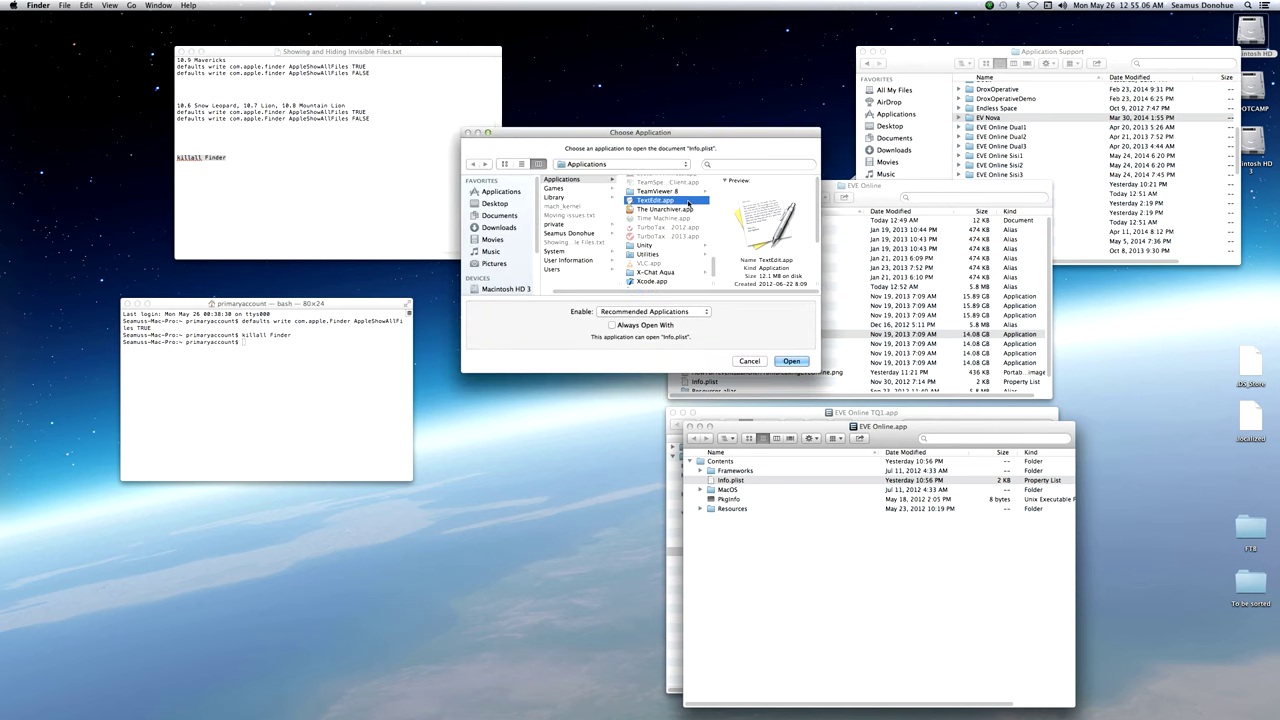
# Open Info.plist in TextEdit and append ' TQ' to the CFBundleName string.
pyautogui.click(789, 361)
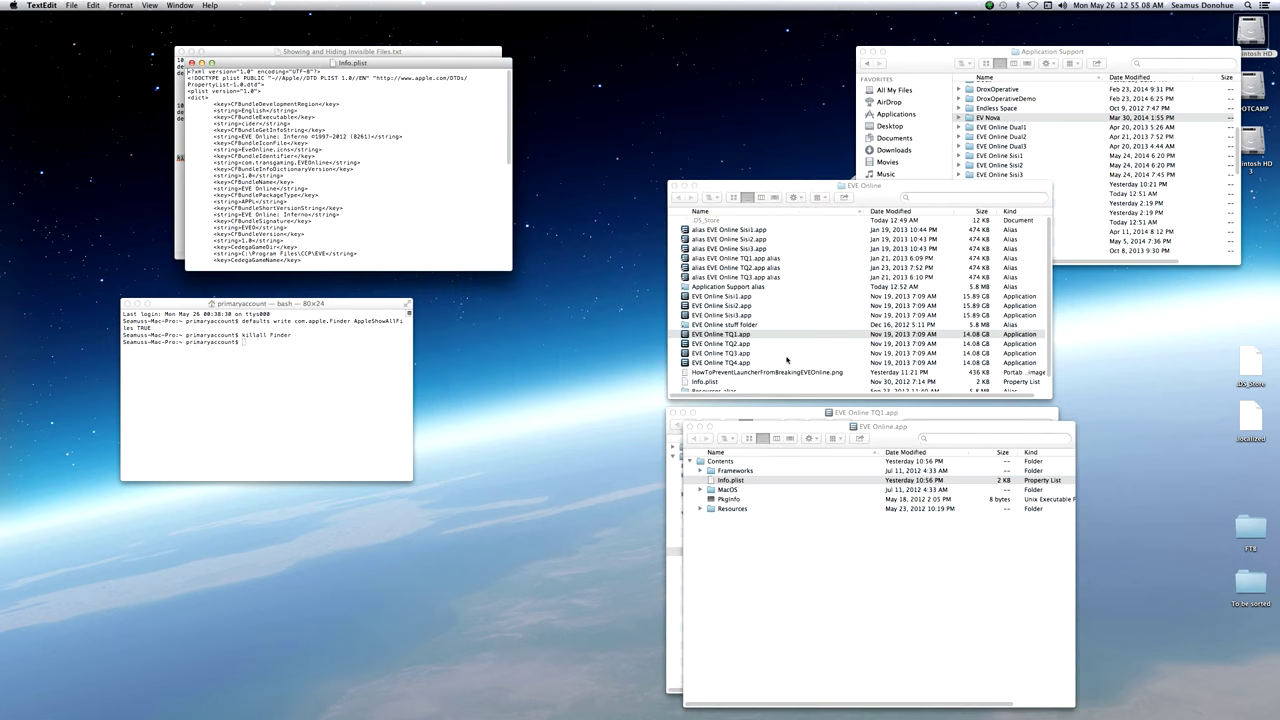
pyautogui.moveTo(434, 67); pyautogui.dragTo(832, 108)
pyautogui.moveTo(909, 307); pyautogui.dragTo(1090, 521)
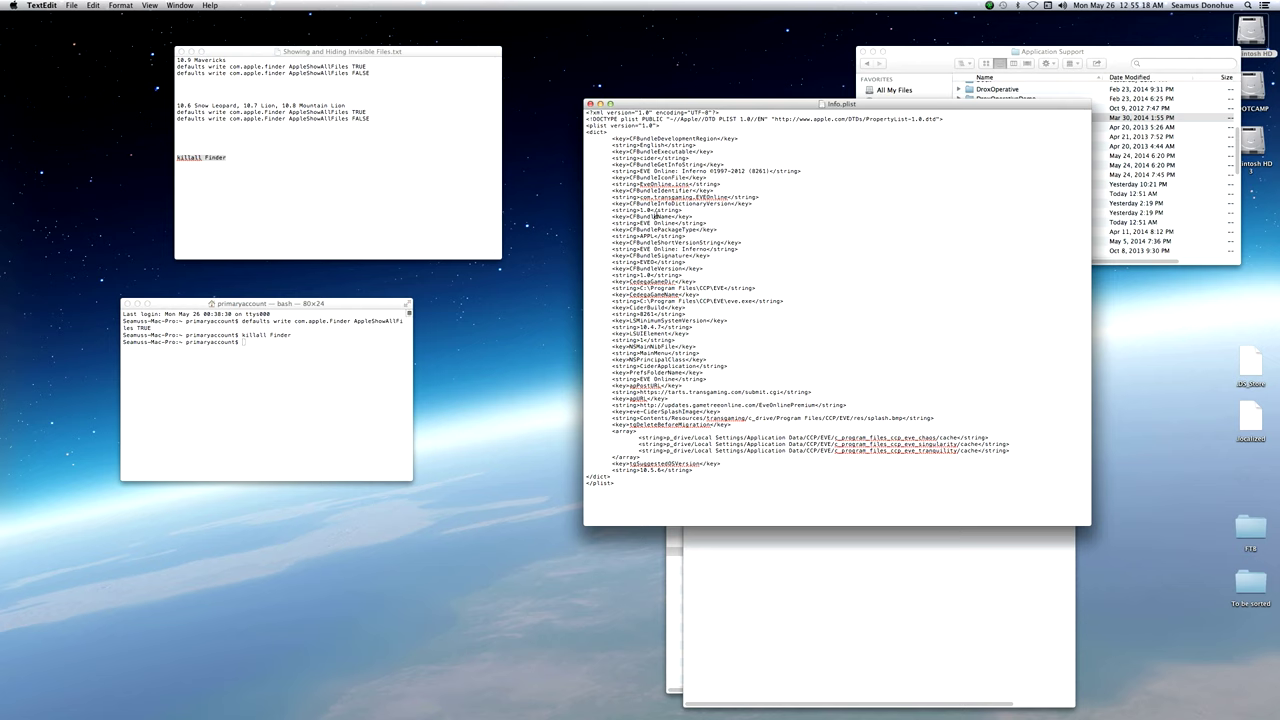
pyautogui.doubleClick(656, 216)
pyautogui.click(677, 222)
pyautogui.write('TQ1')
# Append ' TQ1' to the PrefsFolderName string, then save and close Info.plist.
pyautogui.doubleClick(660, 372)
pyautogui.click(677, 379)
pyautogui.write('TQ1')
pyautogui.press('super+s')
pyautogui.press('super+w')
pyautogui.click(688, 430)
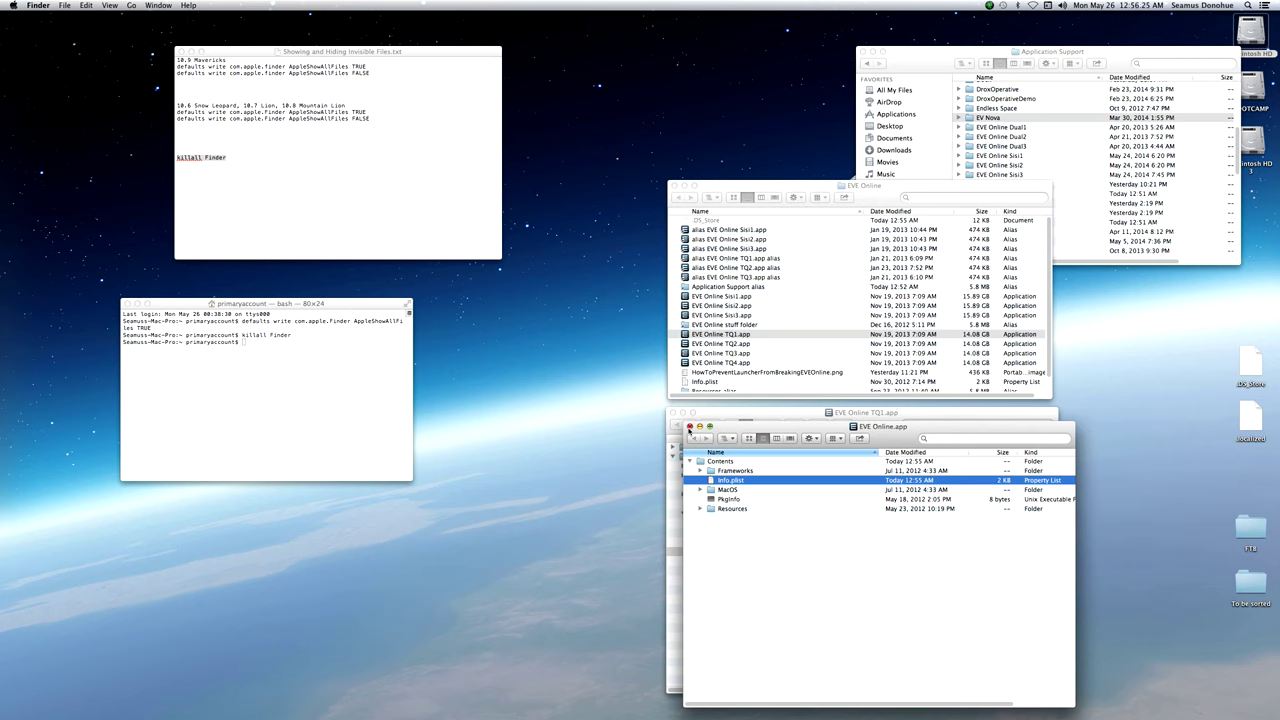
# Close the TQ1 windows and locate the inner EVE Online.app in EVE Online TQ4.app's Resources.
pyautogui.click(689, 427)
pyautogui.click(673, 413)
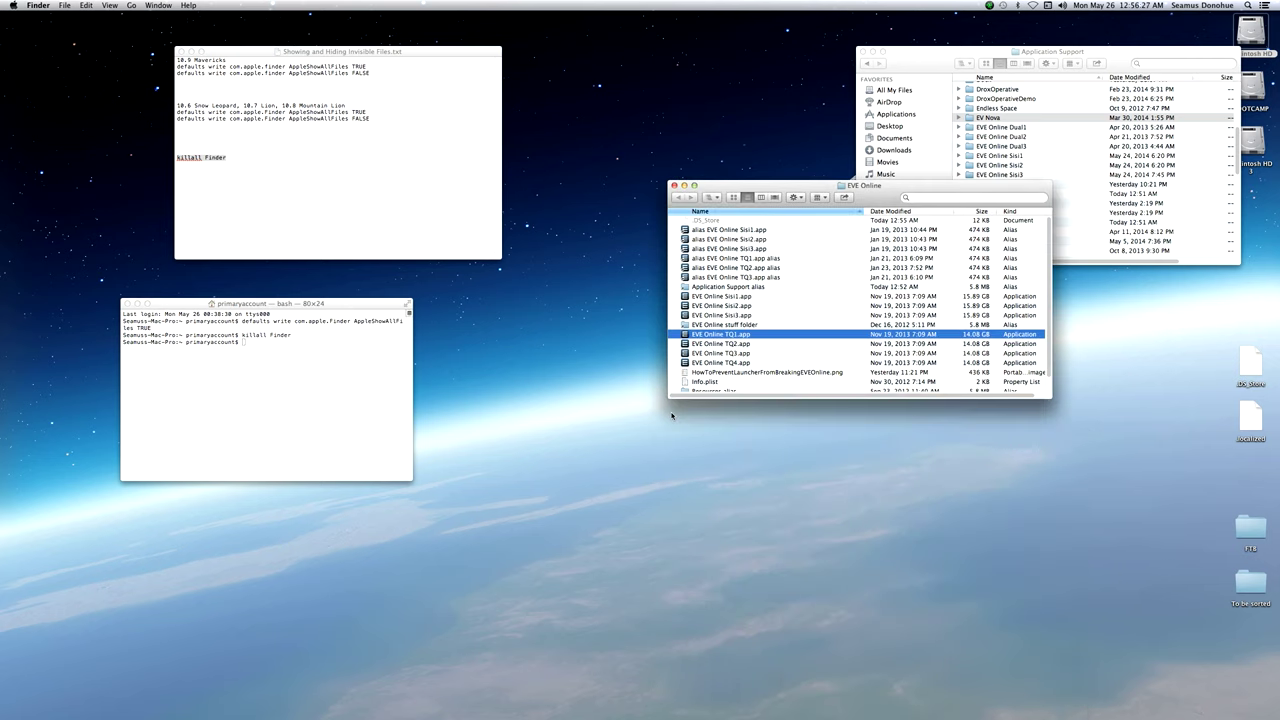
pyautogui.click(708, 362)
pyautogui.rightClick(708, 362)
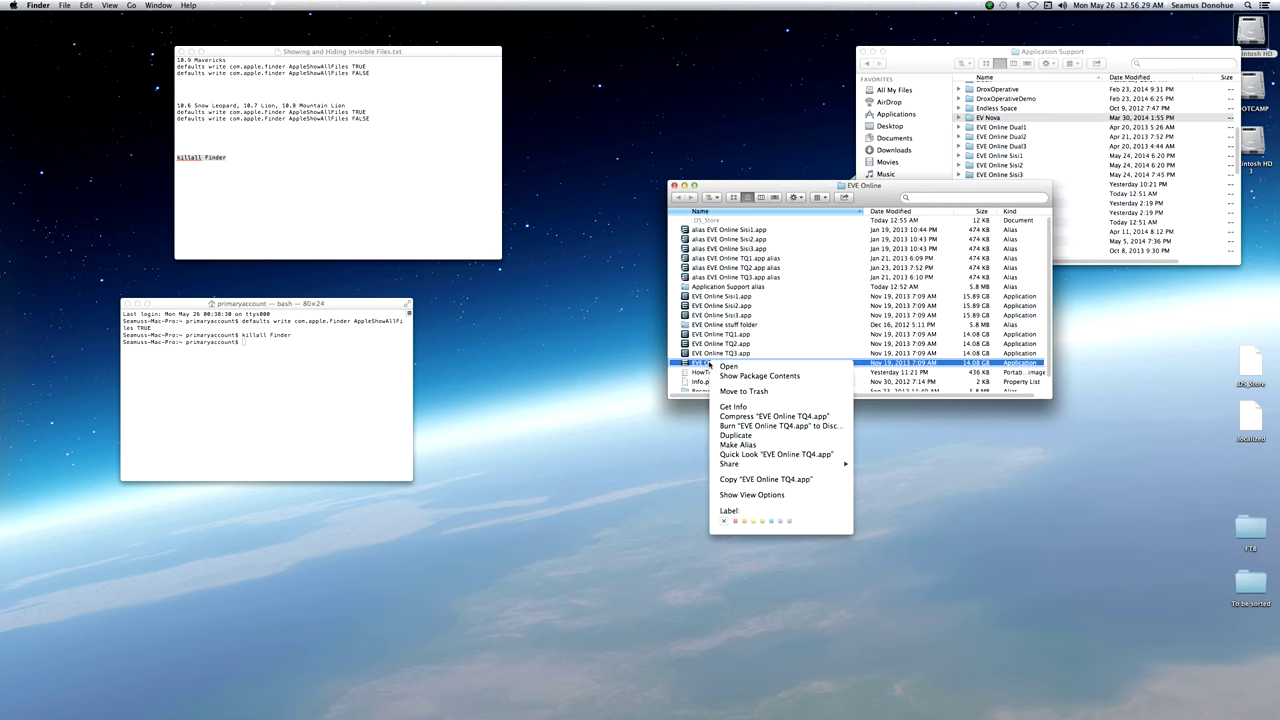
pyautogui.click(760, 376)
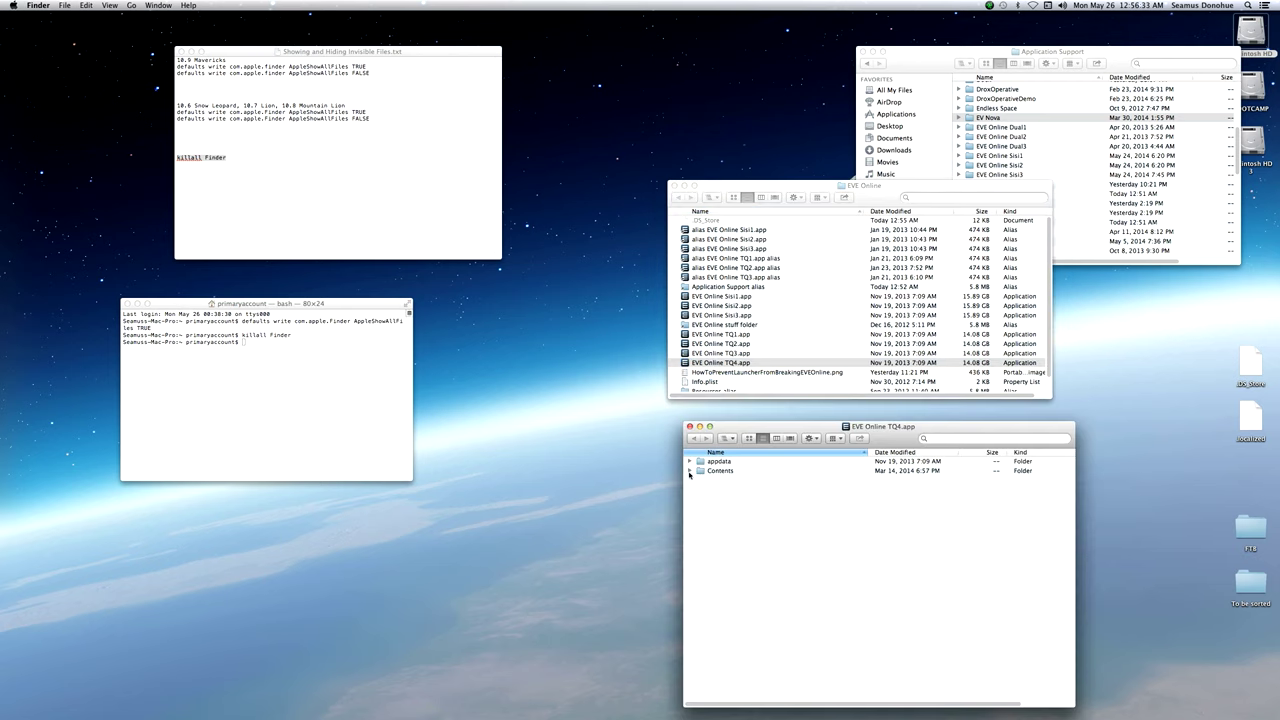
pyautogui.click(689, 470)
pyautogui.click(700, 528)
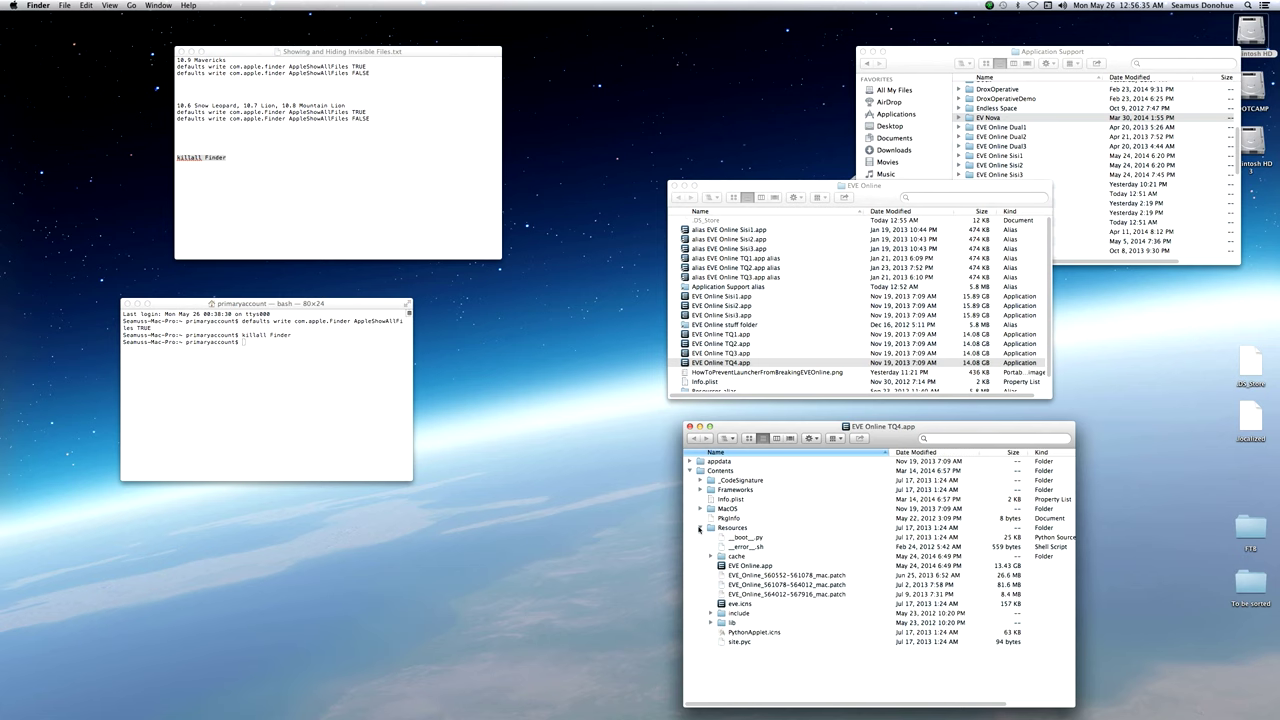
pyautogui.click(778, 569)
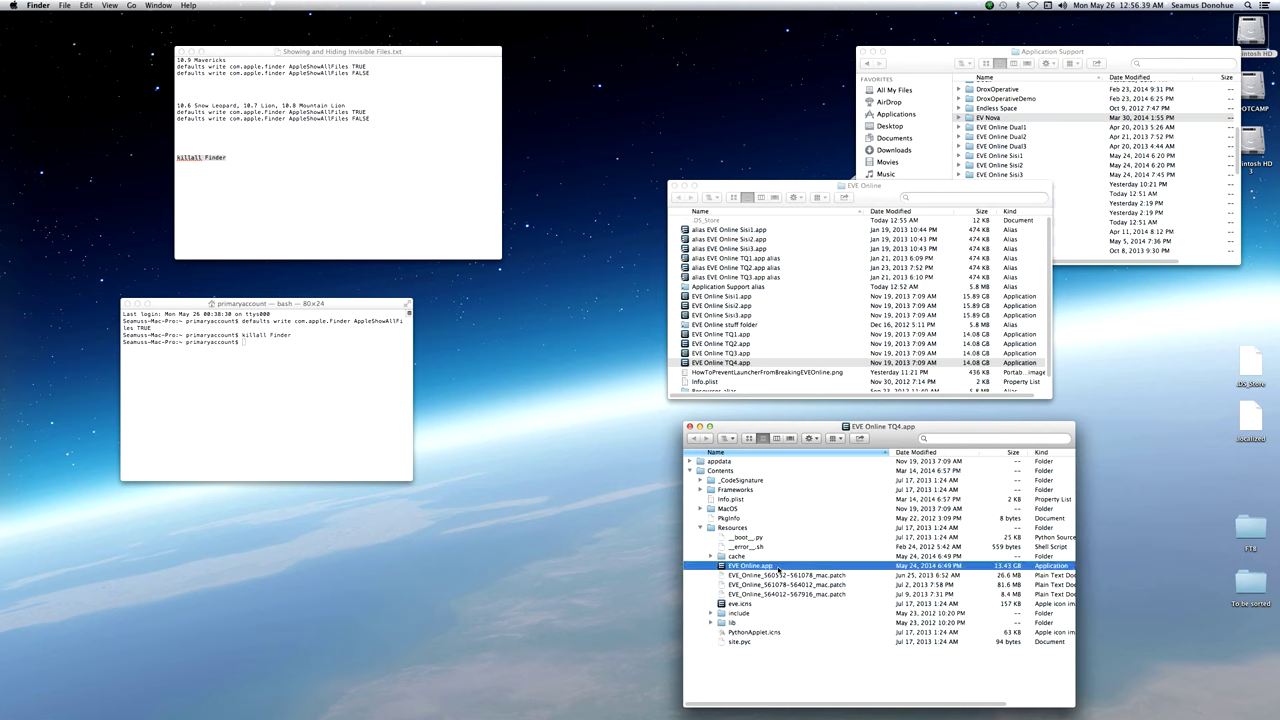
# Show the inner app's package contents and pick another app for its Info.plist.
pyautogui.rightClick(776, 568)
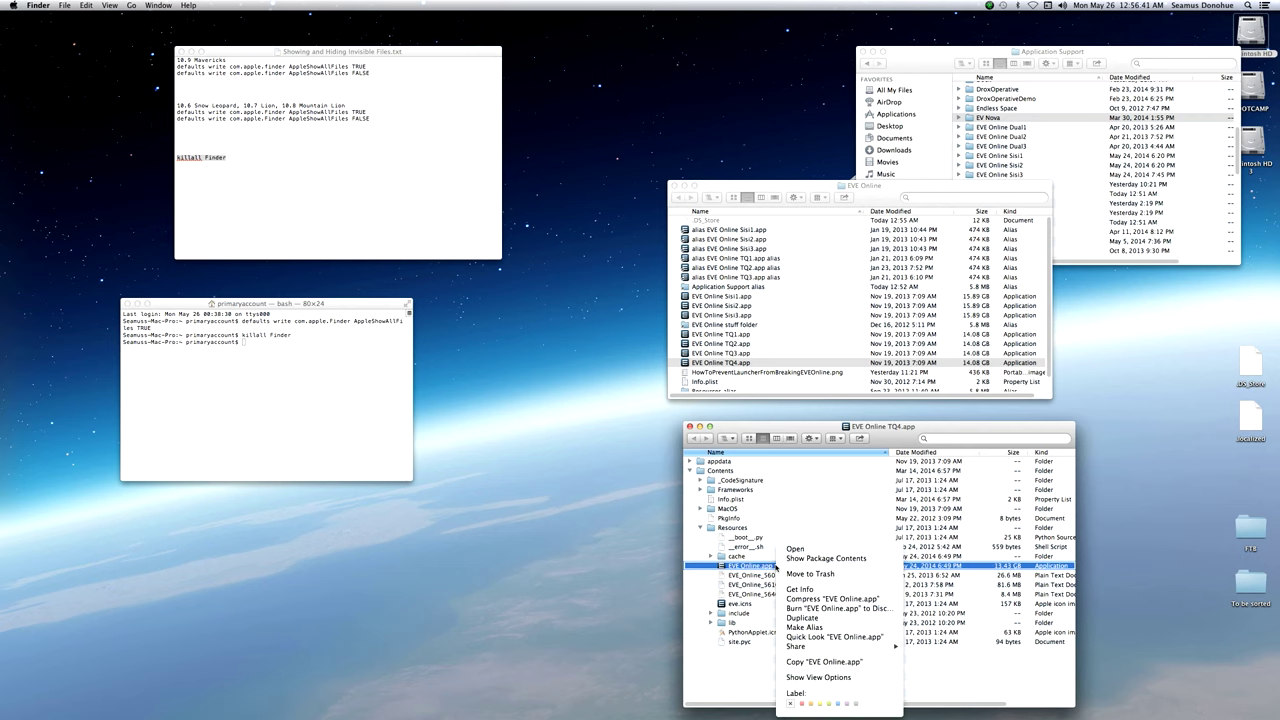
pyautogui.click(832, 558)
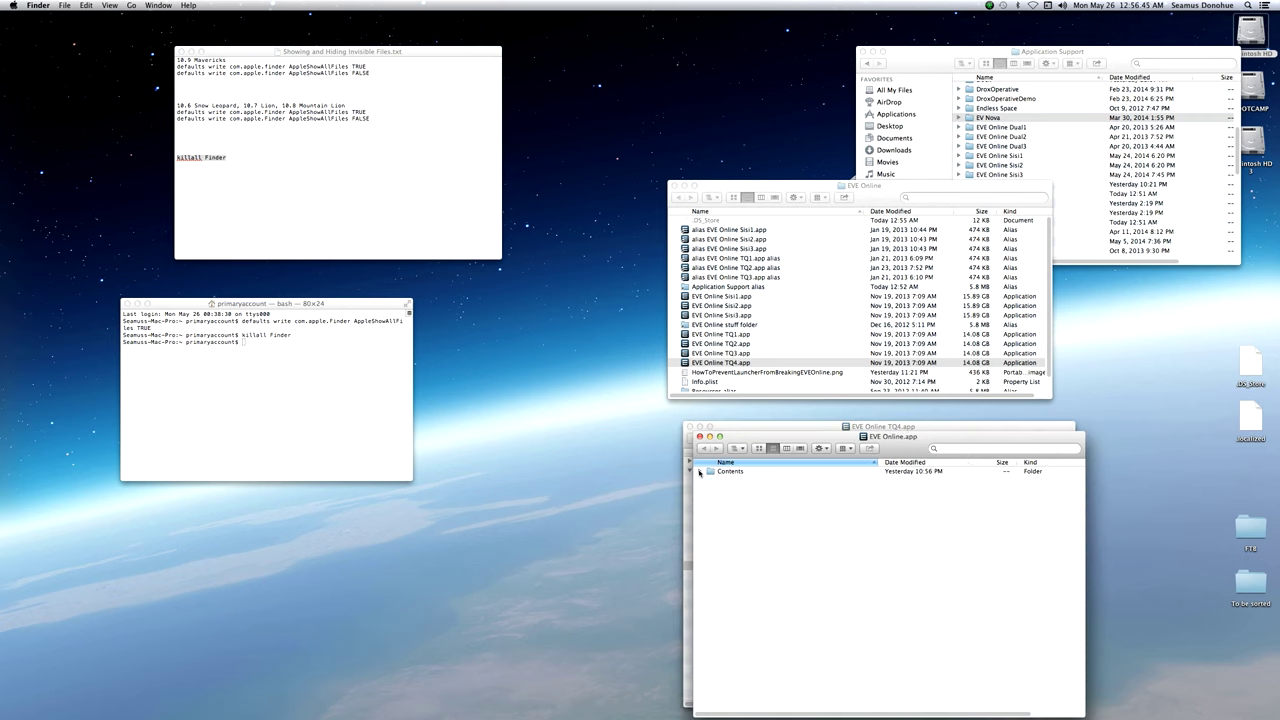
pyautogui.click(700, 471)
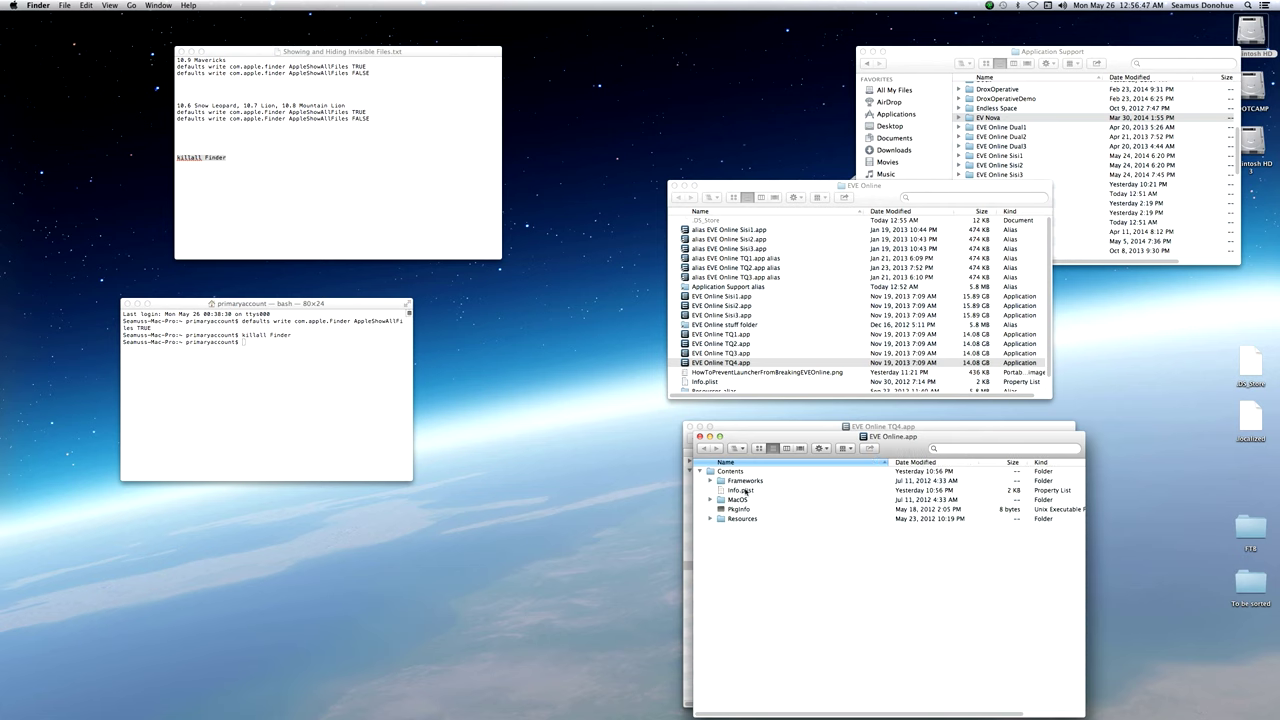
pyautogui.rightClick(745, 491)
pyautogui.moveTo(778, 502)
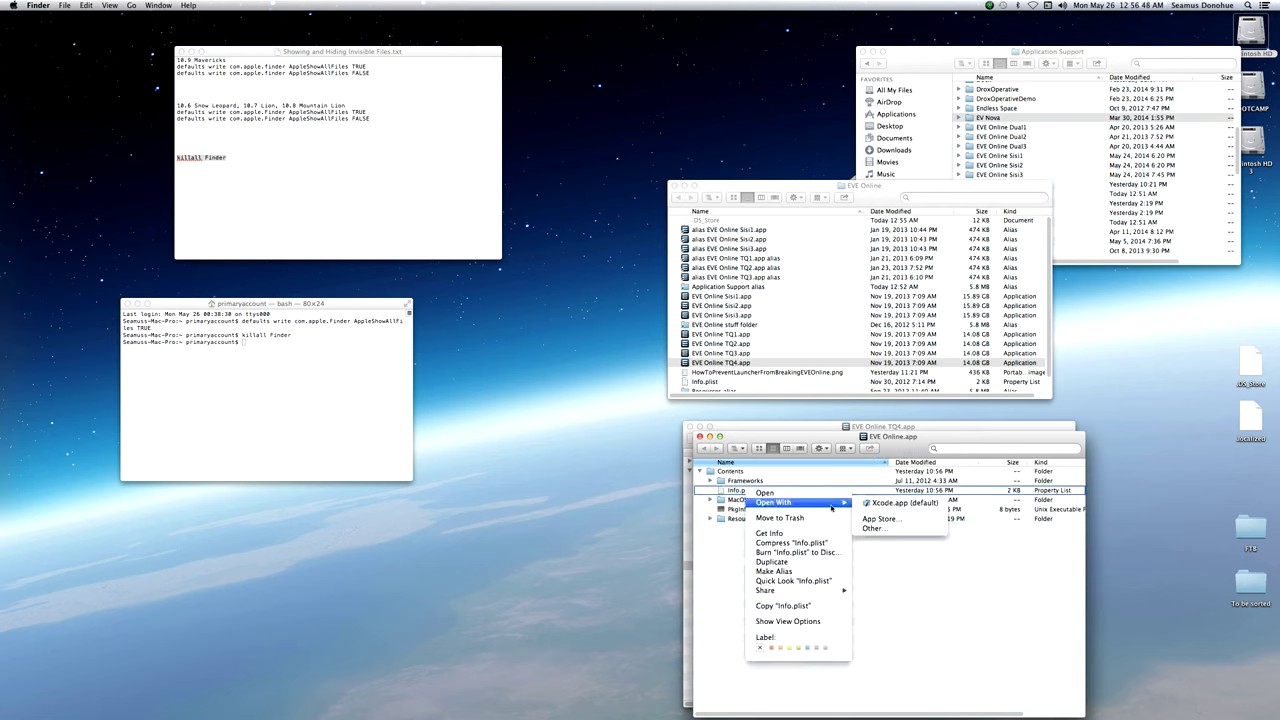
pyautogui.click(885, 529)
pyautogui.moveTo(724, 186); pyautogui.dragTo(724, 274)
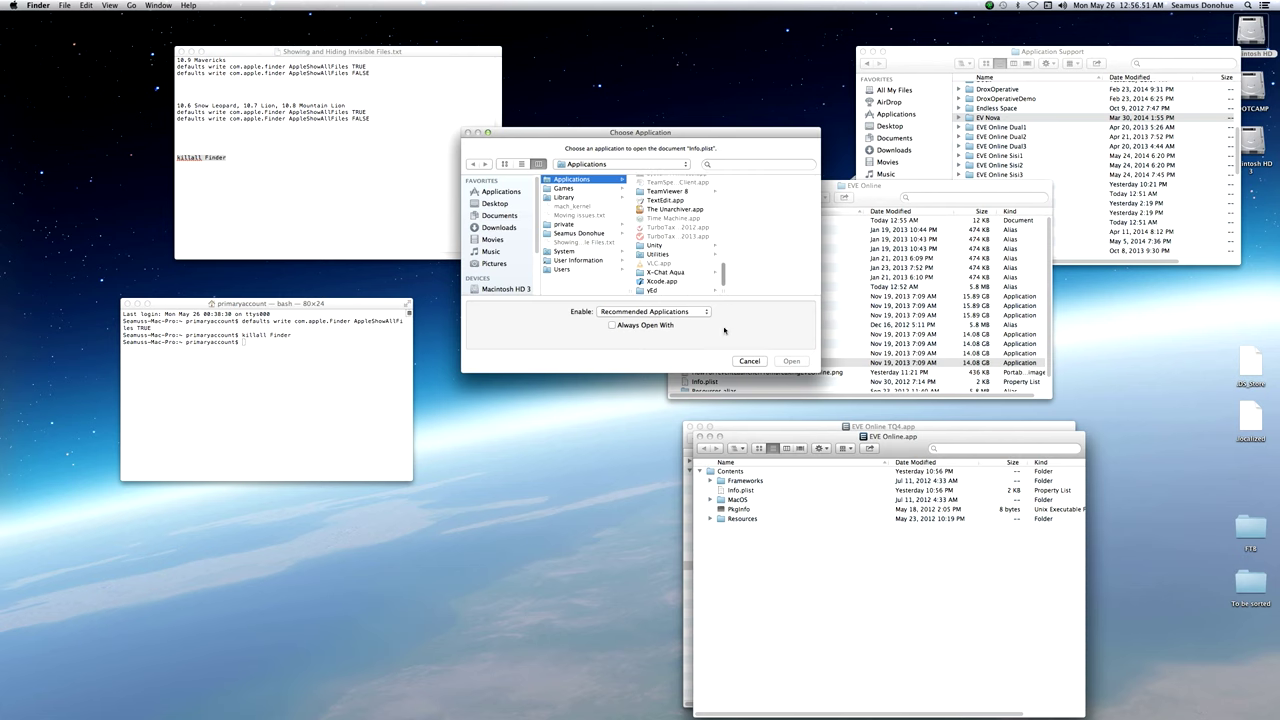
# Open TQ4's Info.plist in TextEdit and append ' TQ4' to the bundle name.
pyautogui.doubleClick(675, 201)
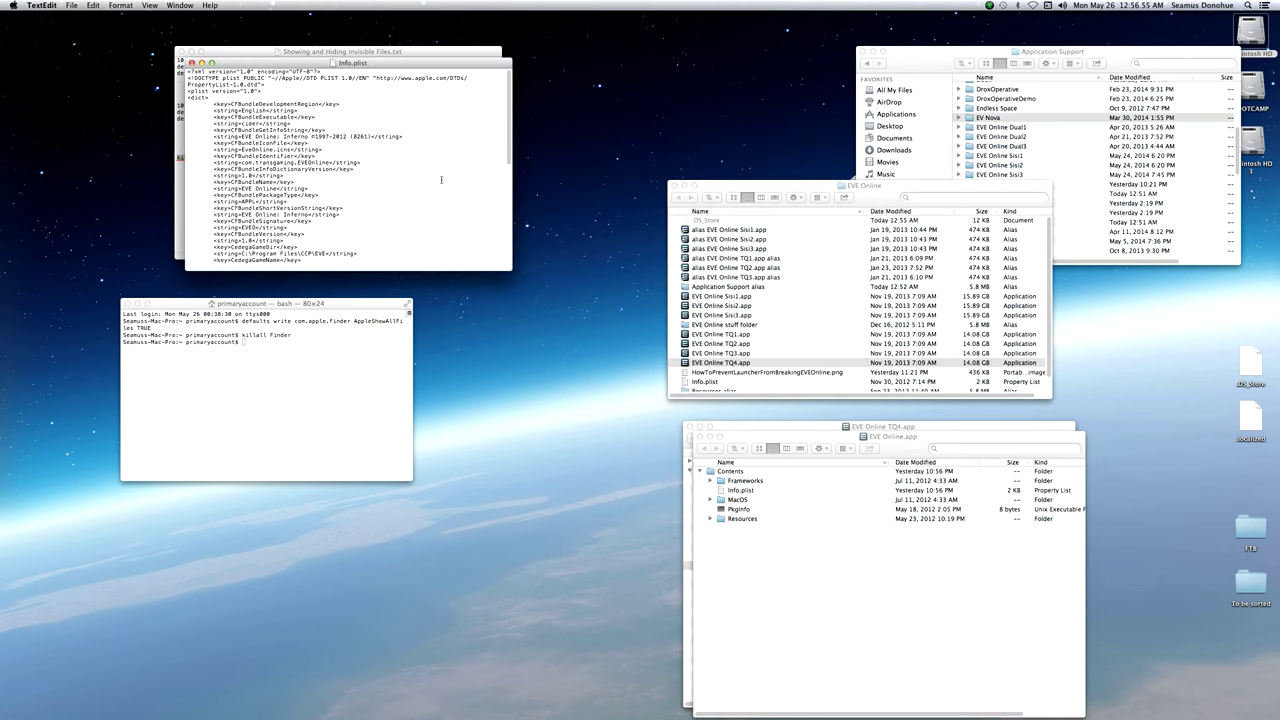
pyautogui.moveTo(392, 70); pyautogui.dragTo(495, 187)
pyautogui.moveTo(608, 388); pyautogui.dragTo(763, 562)
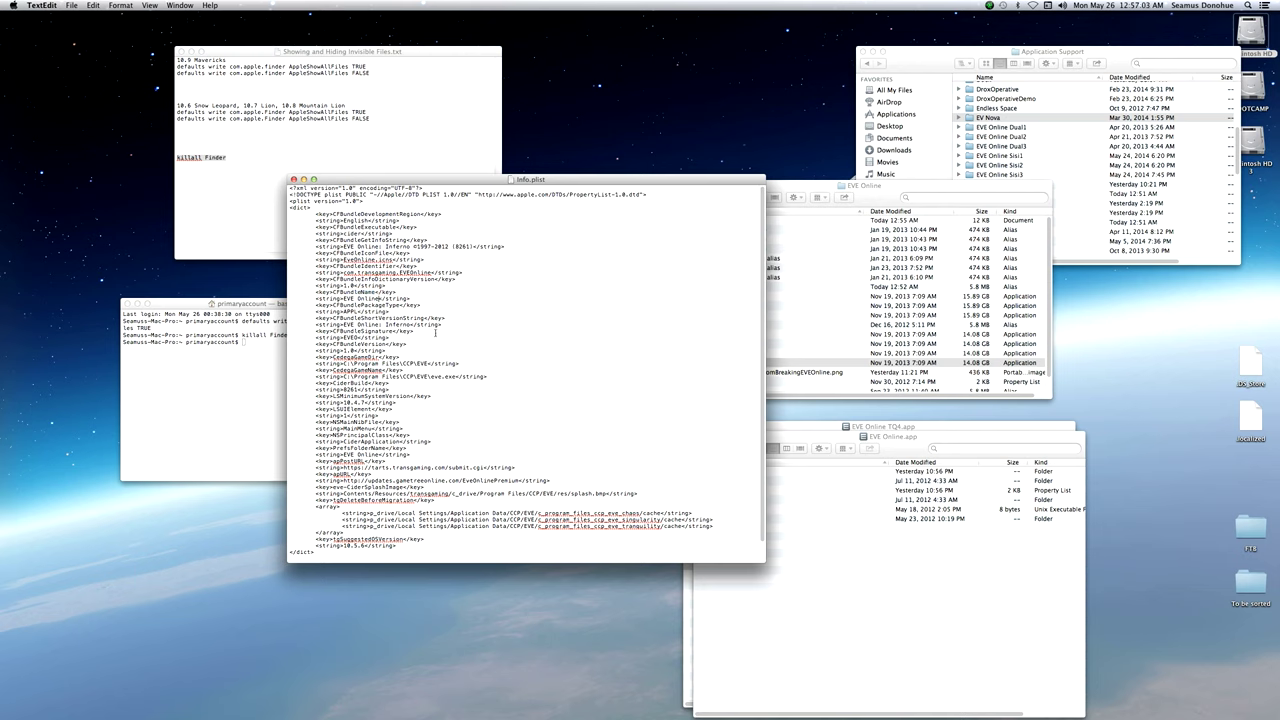
pyautogui.click(381, 298)
pyautogui.write('TQ4')
# Append ' TQ4' to the PrefsFolderName string, then save and close the file.
pyautogui.doubleClick(371, 447)
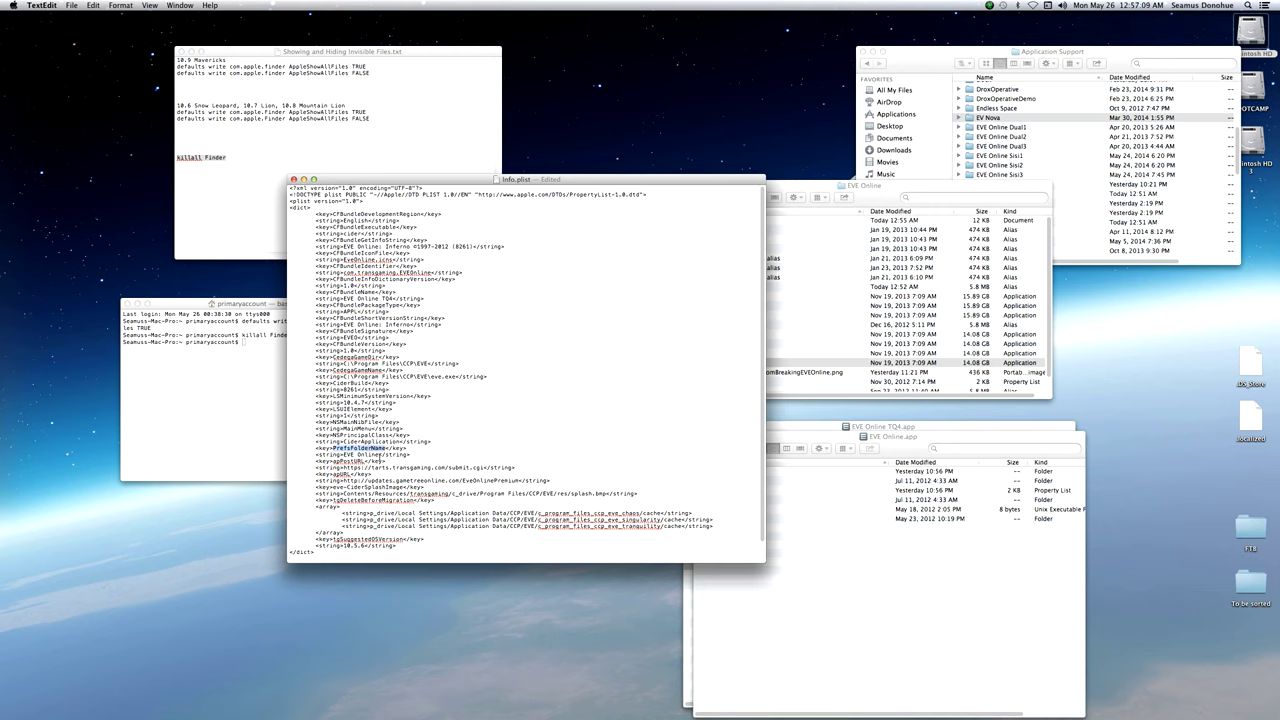
pyautogui.click(378, 455)
pyautogui.write('TQ4')
pyautogui.press('super+s')
pyautogui.press('super+w')
pyautogui.click(846, 604)
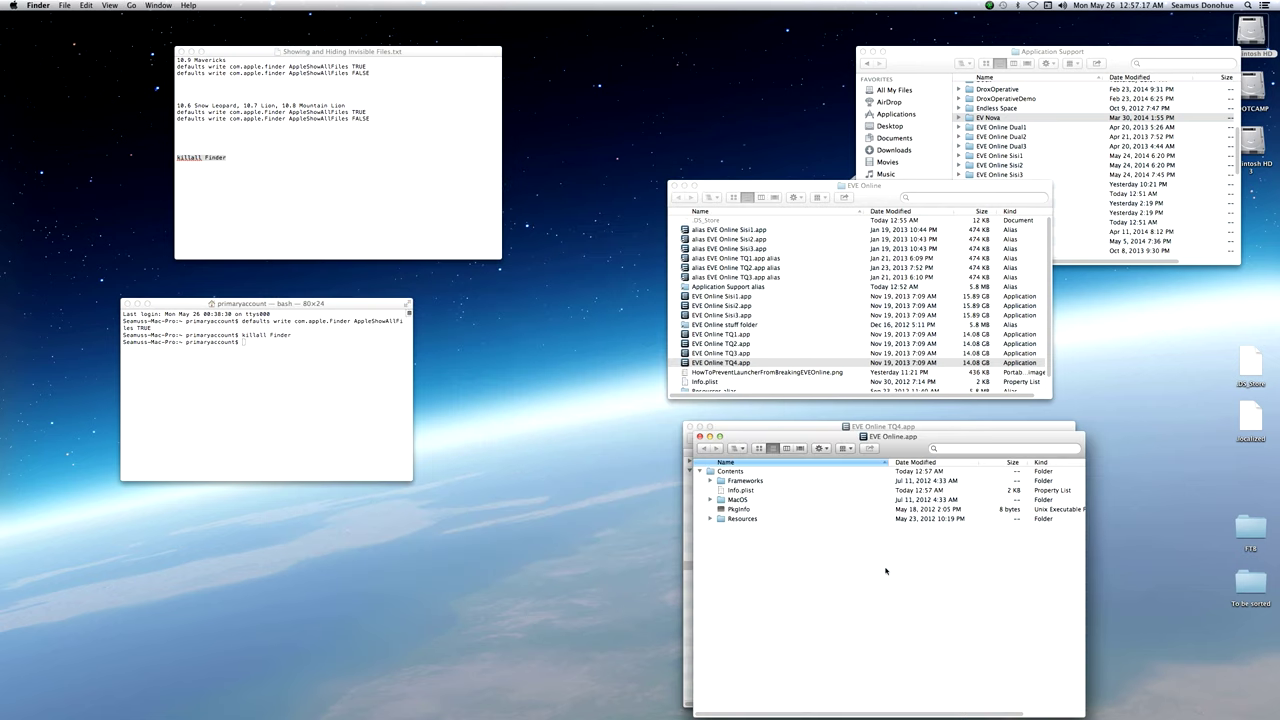
# Make an alias of the TQ4 client's inner EVE Online.app, named EVE Online TQ4.app alias.
pyautogui.press('super+w')
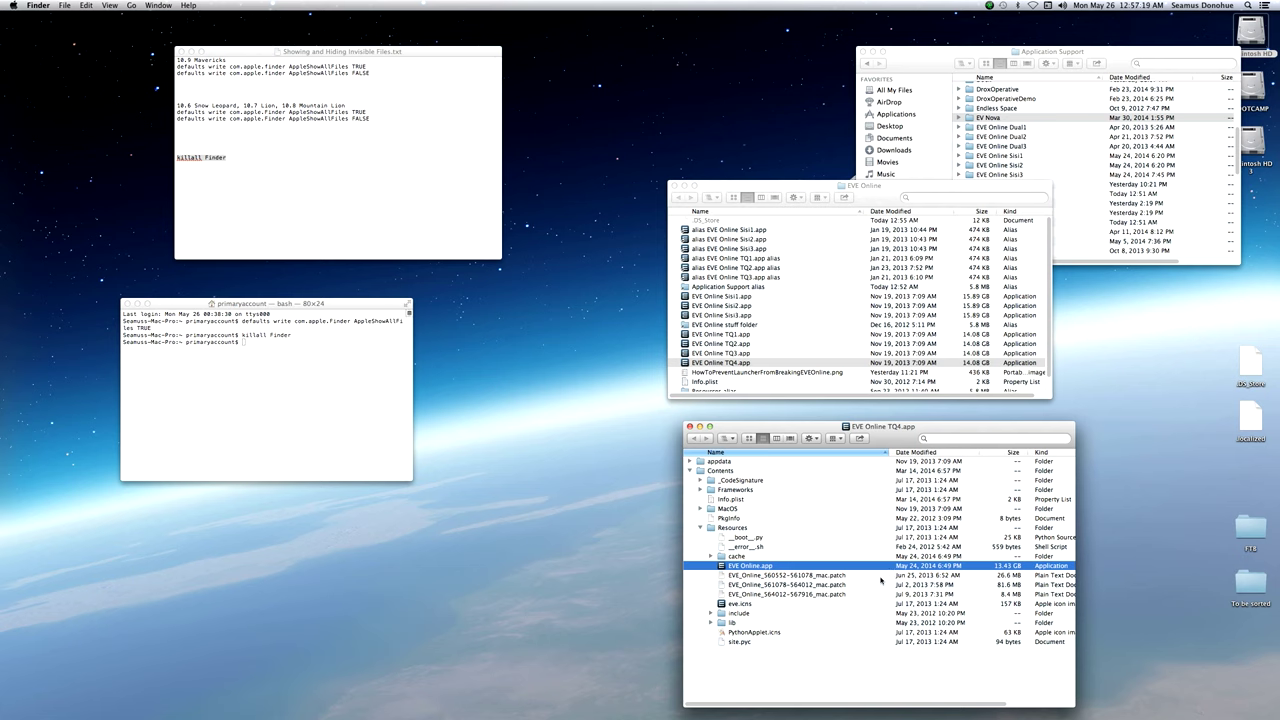
pyautogui.moveTo(812, 187); pyautogui.dragTo(775, 139)
pyautogui.click(765, 567)
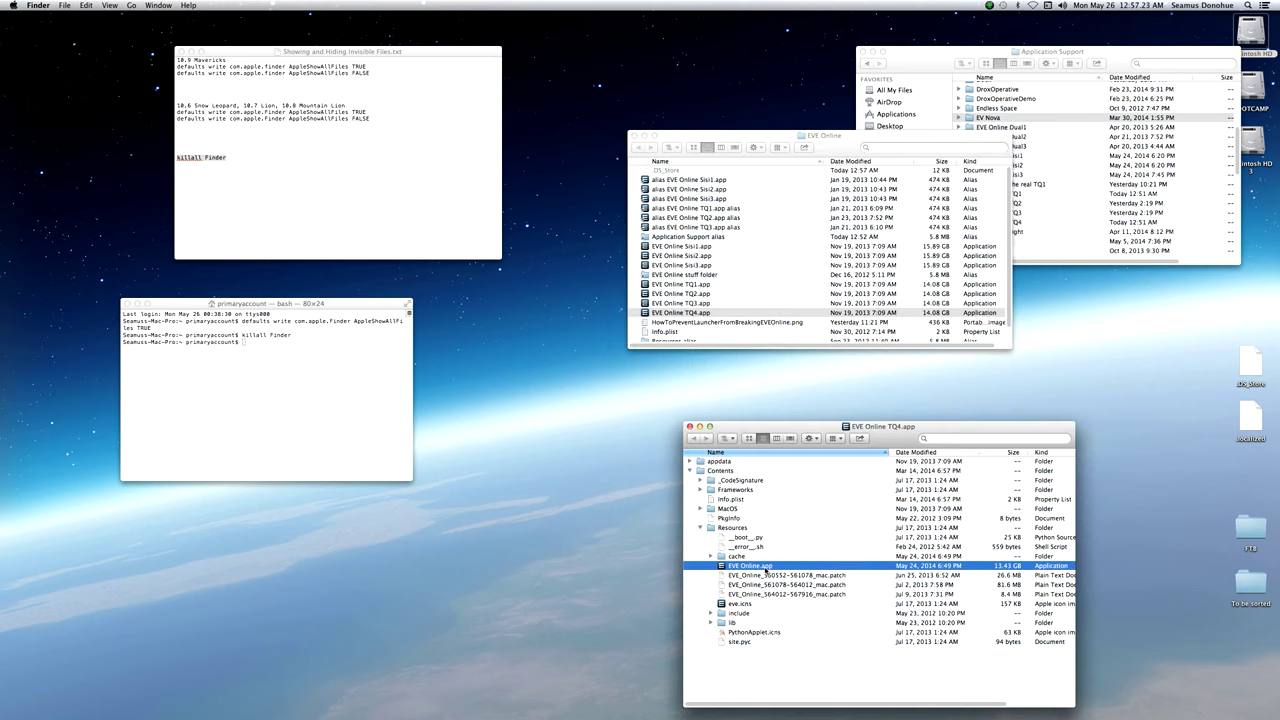
pyautogui.rightClick(765, 570)
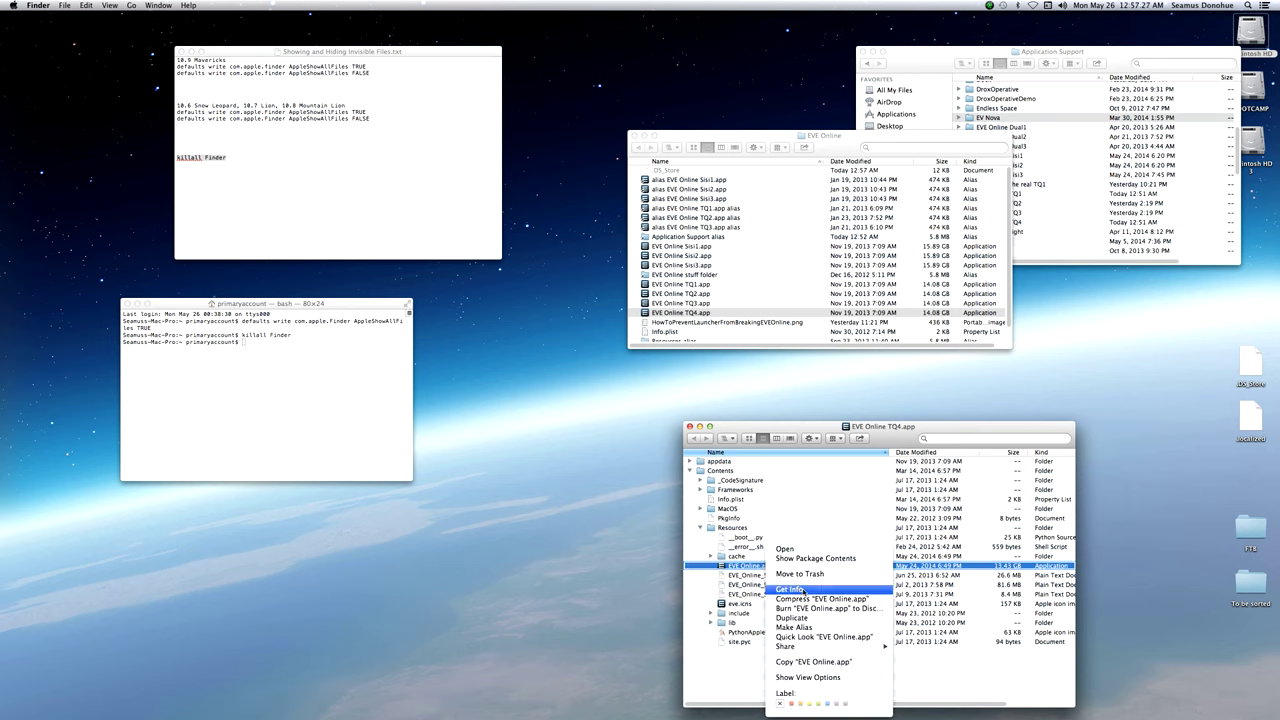
pyautogui.click(810, 628)
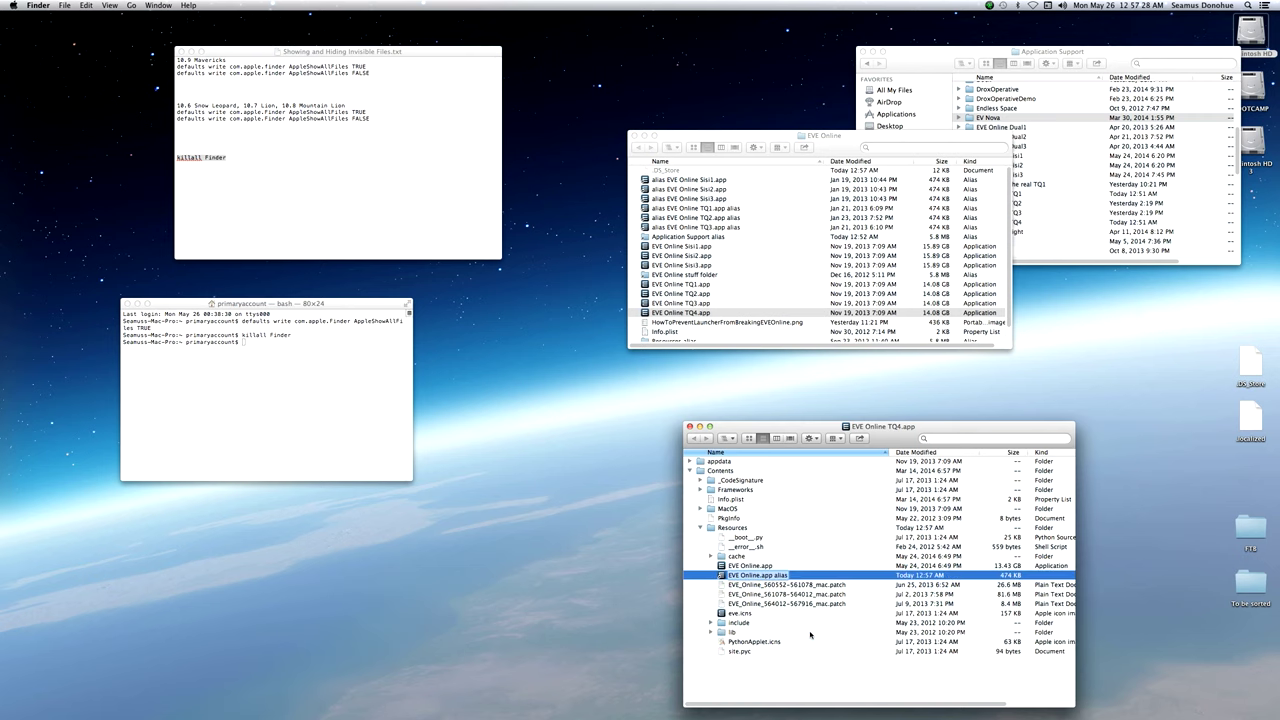
pyautogui.click(760, 576)
pyautogui.write('TQ4')
pyautogui.press('Return')
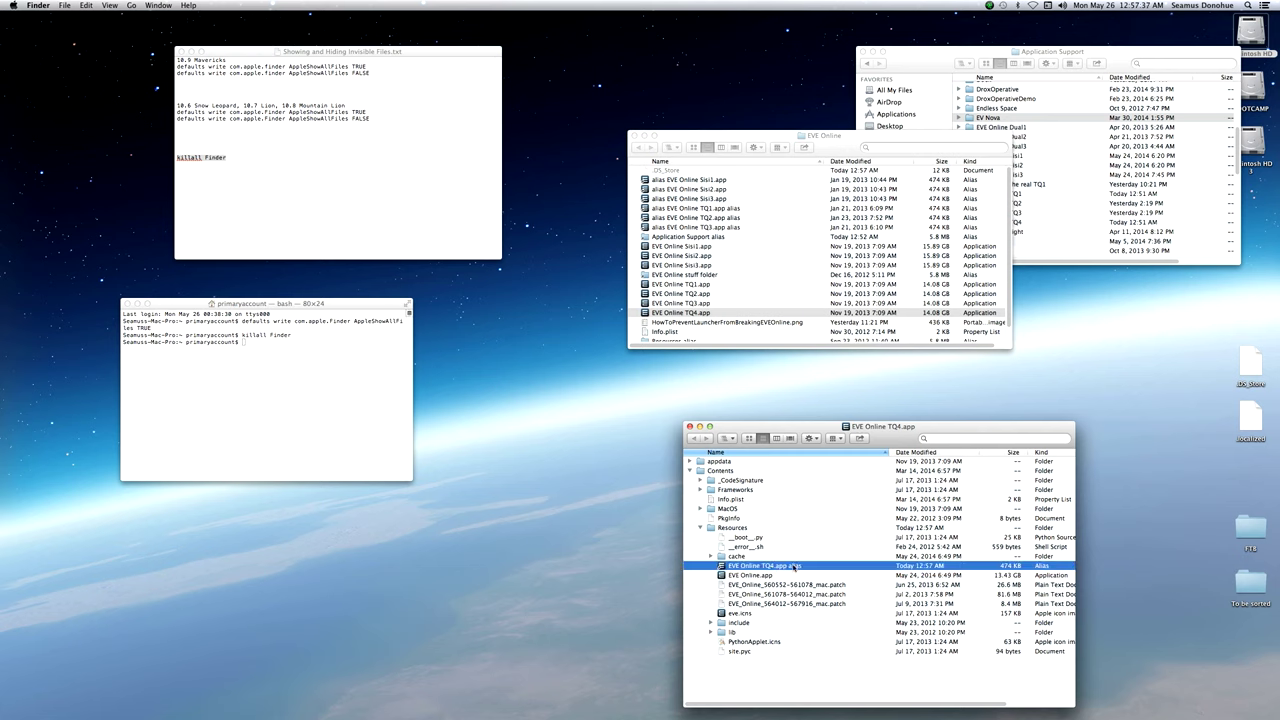
# Move the alias into the EVE Online folder and rename it with 'alias' added.
pyautogui.moveTo(793, 567); pyautogui.dragTo(815, 299)
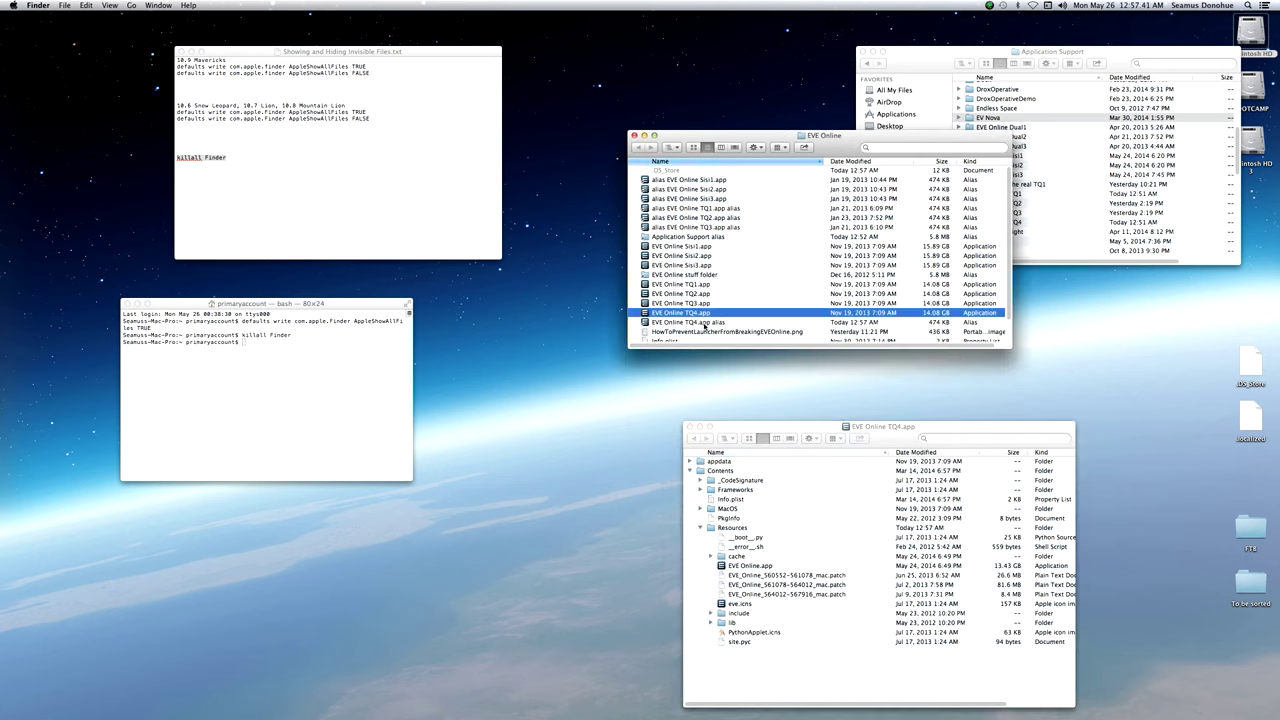
pyautogui.click(705, 328)
pyautogui.click(666, 322)
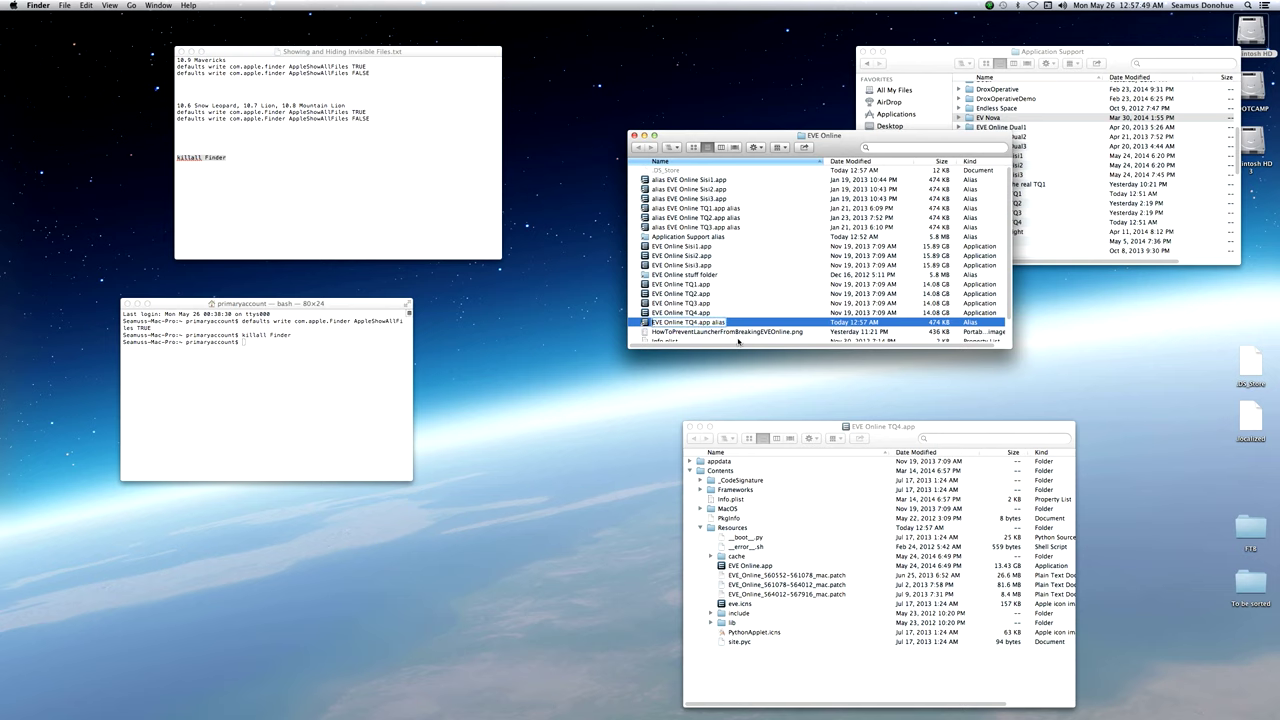
pyautogui.press('Return')
pyautogui.write('alias')
pyautogui.press('Return')
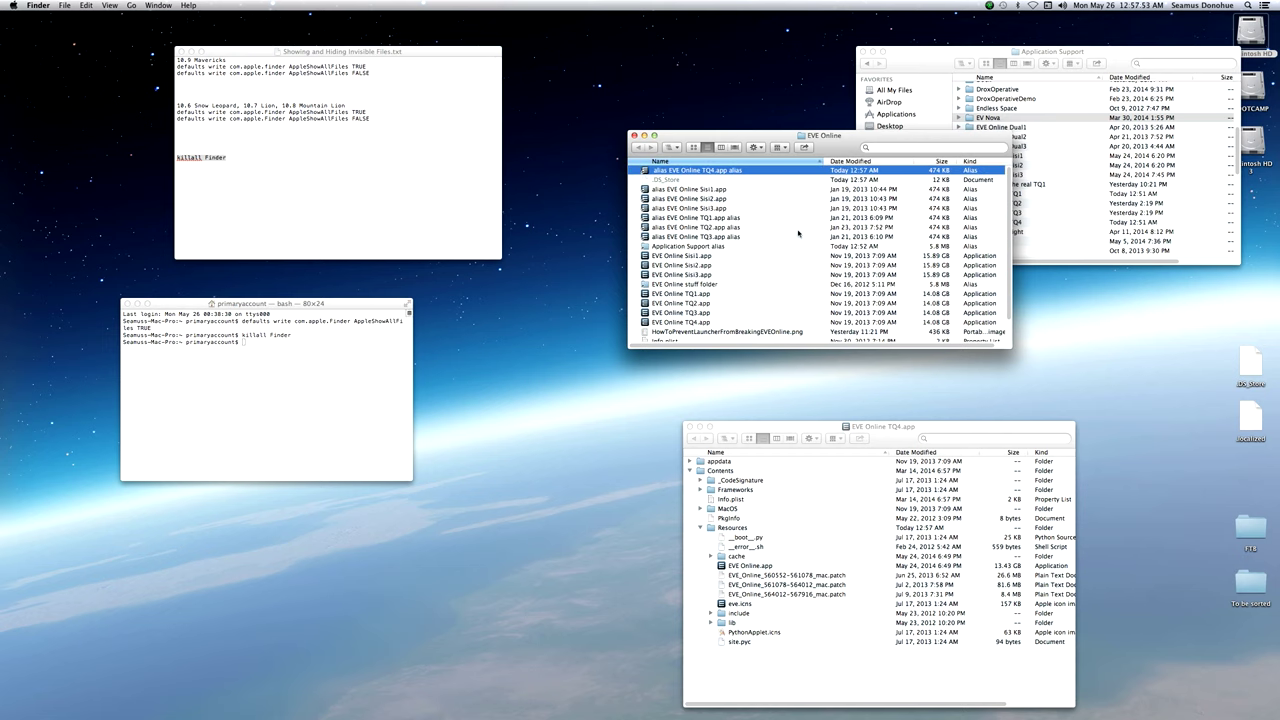
# Delete the leading space from the TQ4 alias name and compare it with the TQ1 items.
pyautogui.click(668, 172)
pyautogui.click(654, 171)
pyautogui.press('BackSpace')
pyautogui.press('Return')
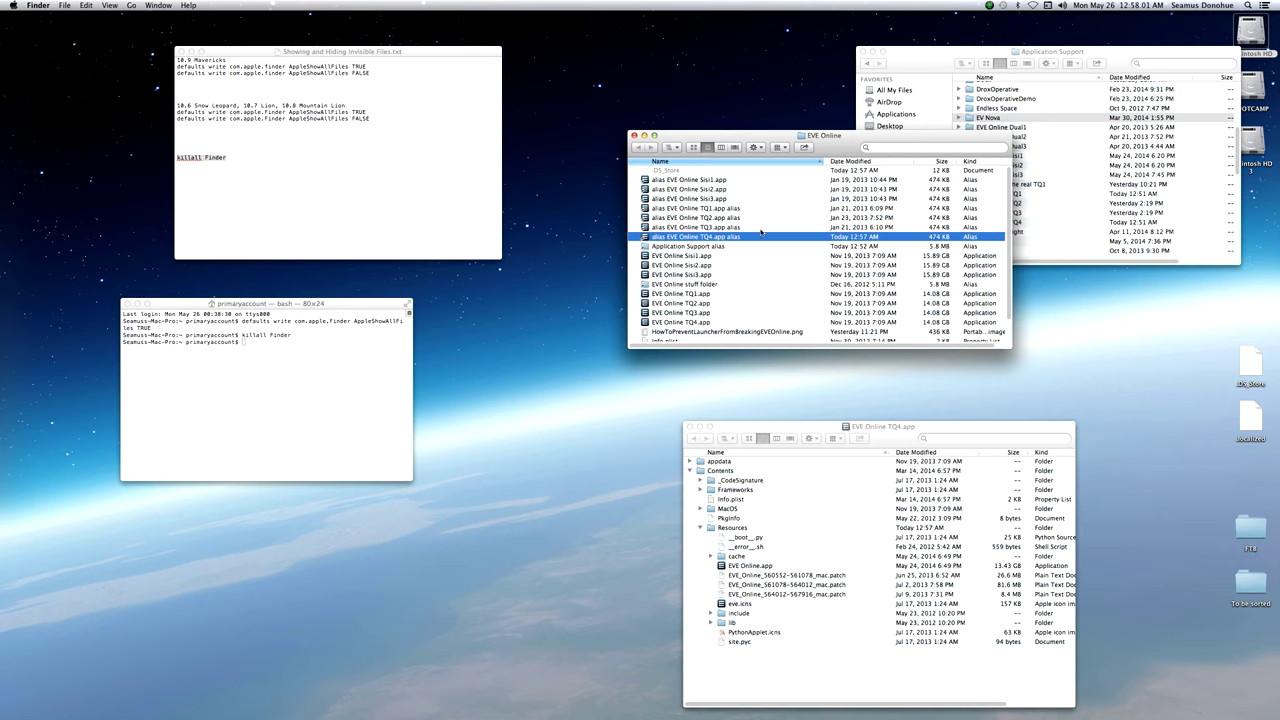
pyautogui.click(708, 208)
pyautogui.click(719, 237)
pyautogui.click(713, 294)
pyautogui.click(706, 322)
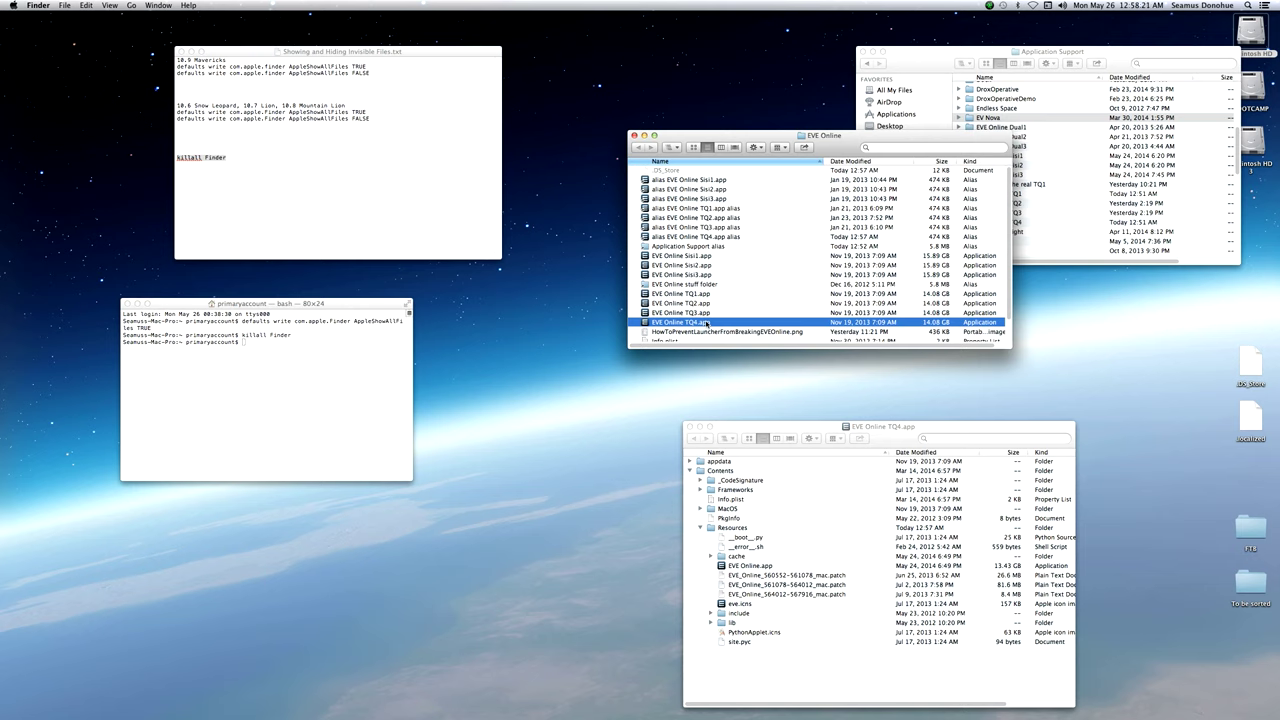
pyautogui.rightClick(742, 566)
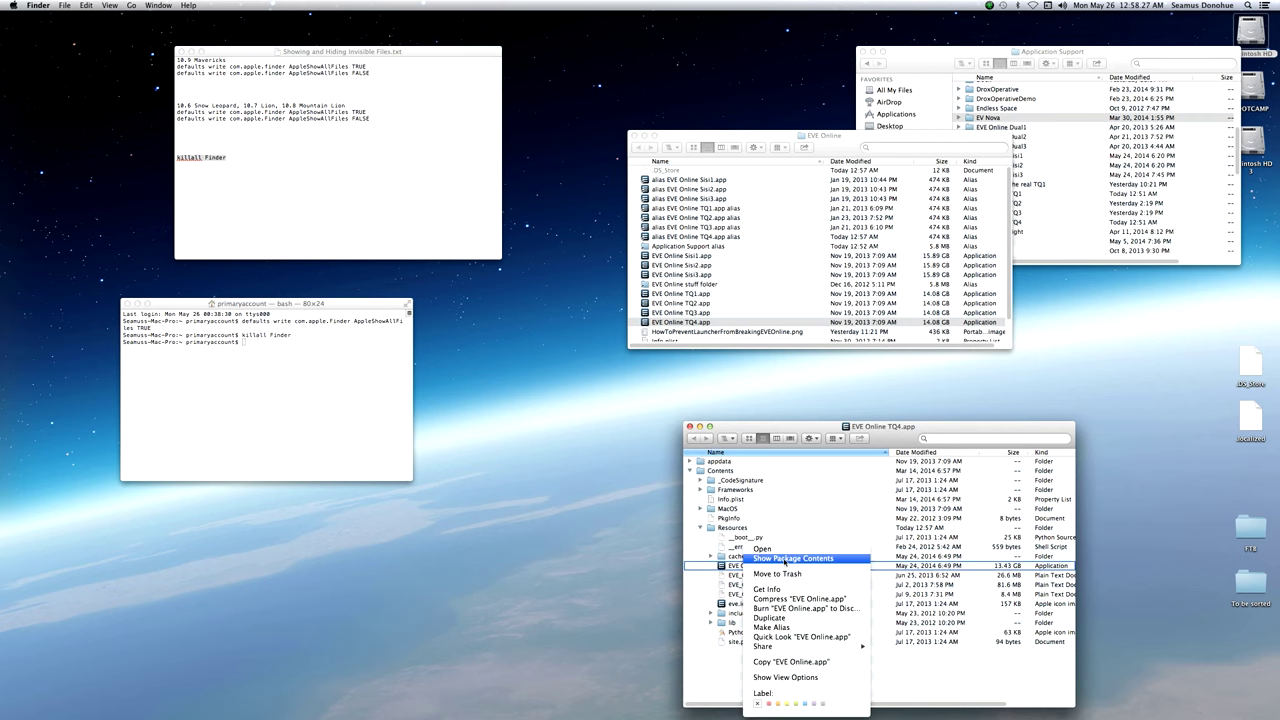
pyautogui.click(785, 559)
pyautogui.click(741, 491)
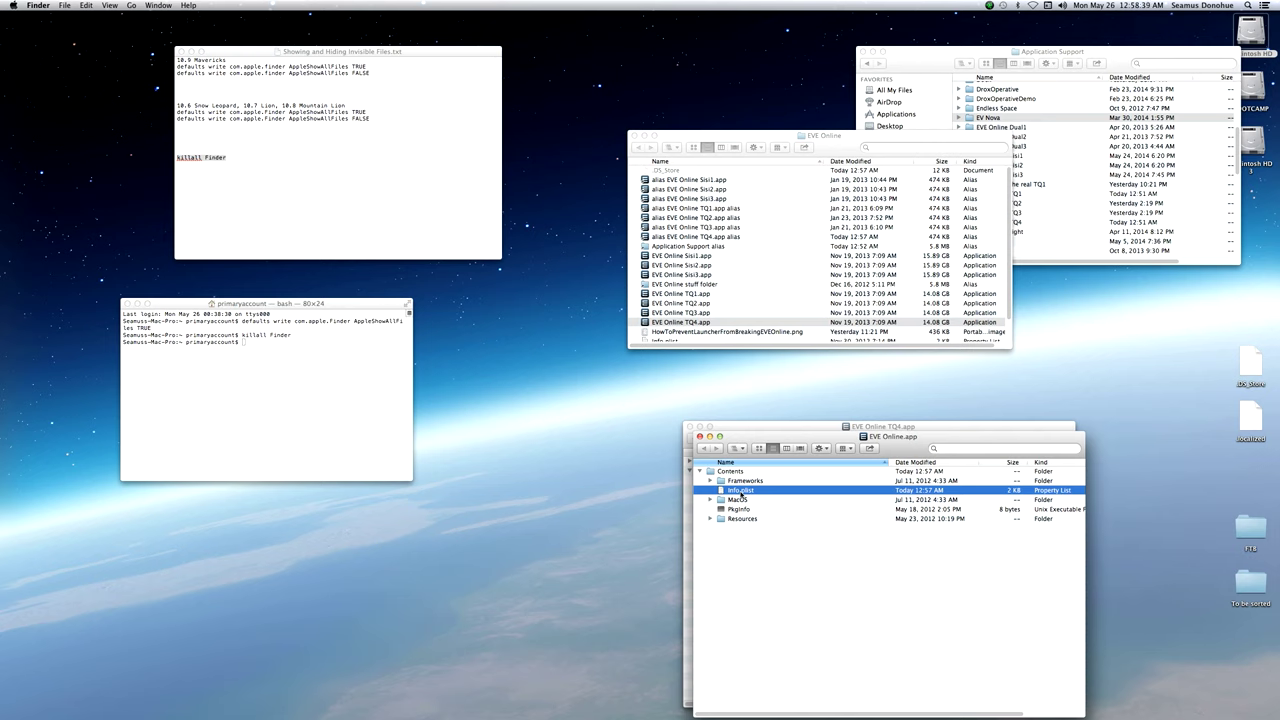
pyautogui.click(701, 437)
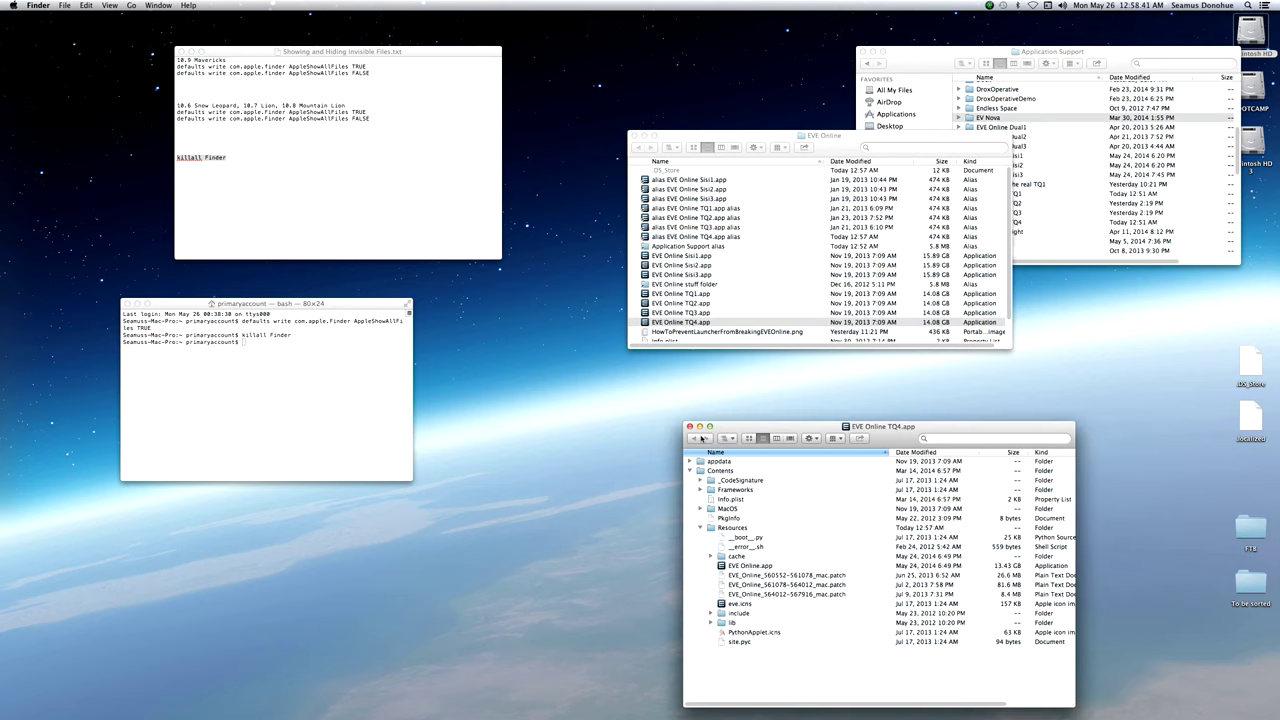
pyautogui.click(690, 323)
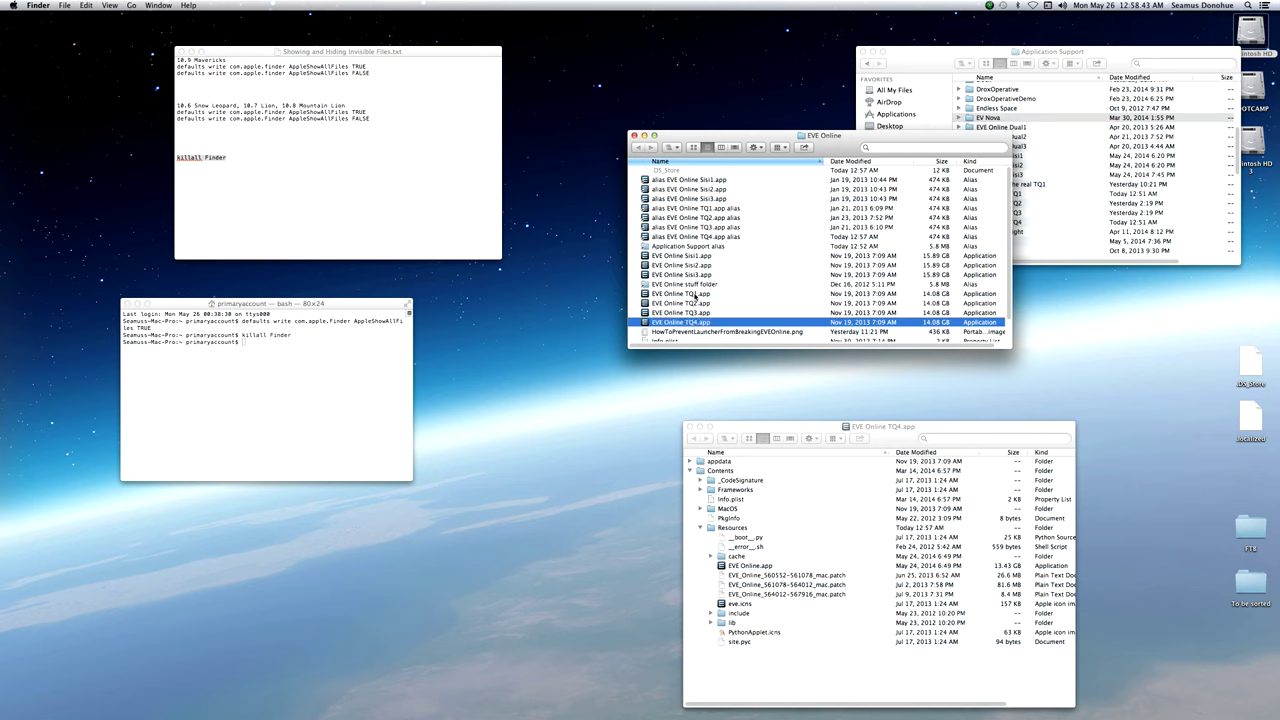
pyautogui.click(694, 294)
pyautogui.click(695, 324)
pyautogui.click(757, 576)
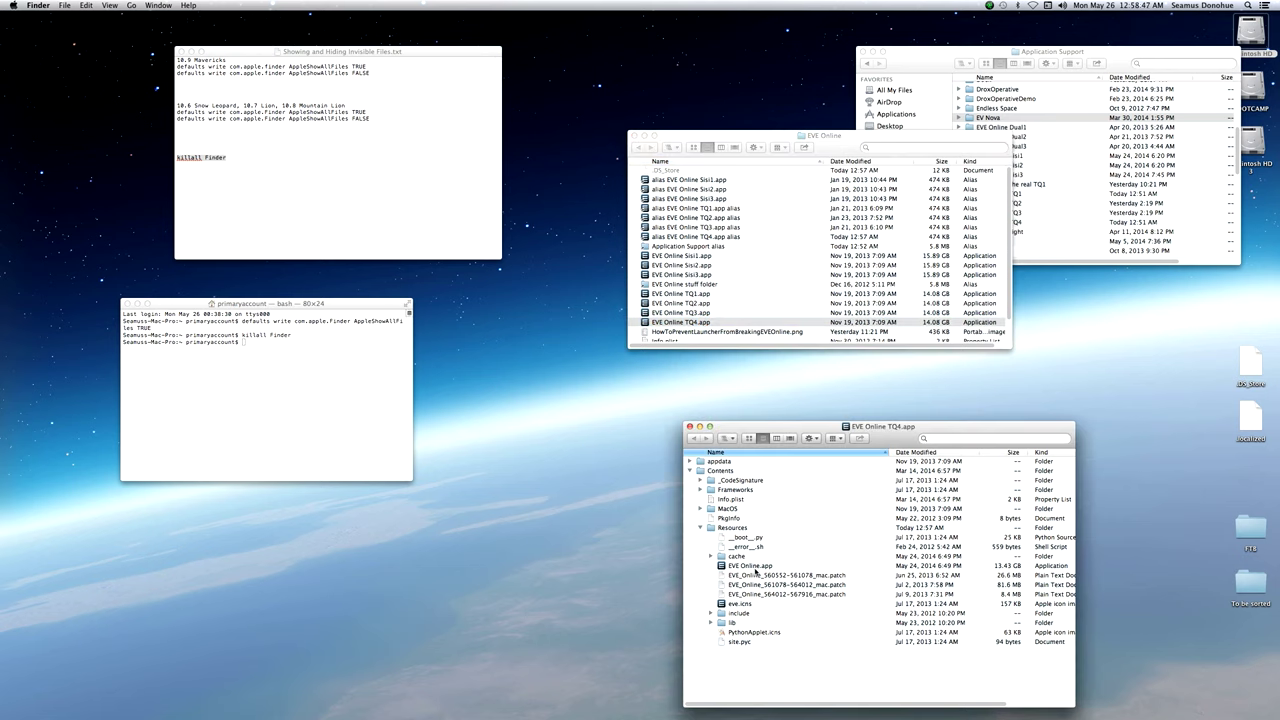
pyautogui.click(757, 567)
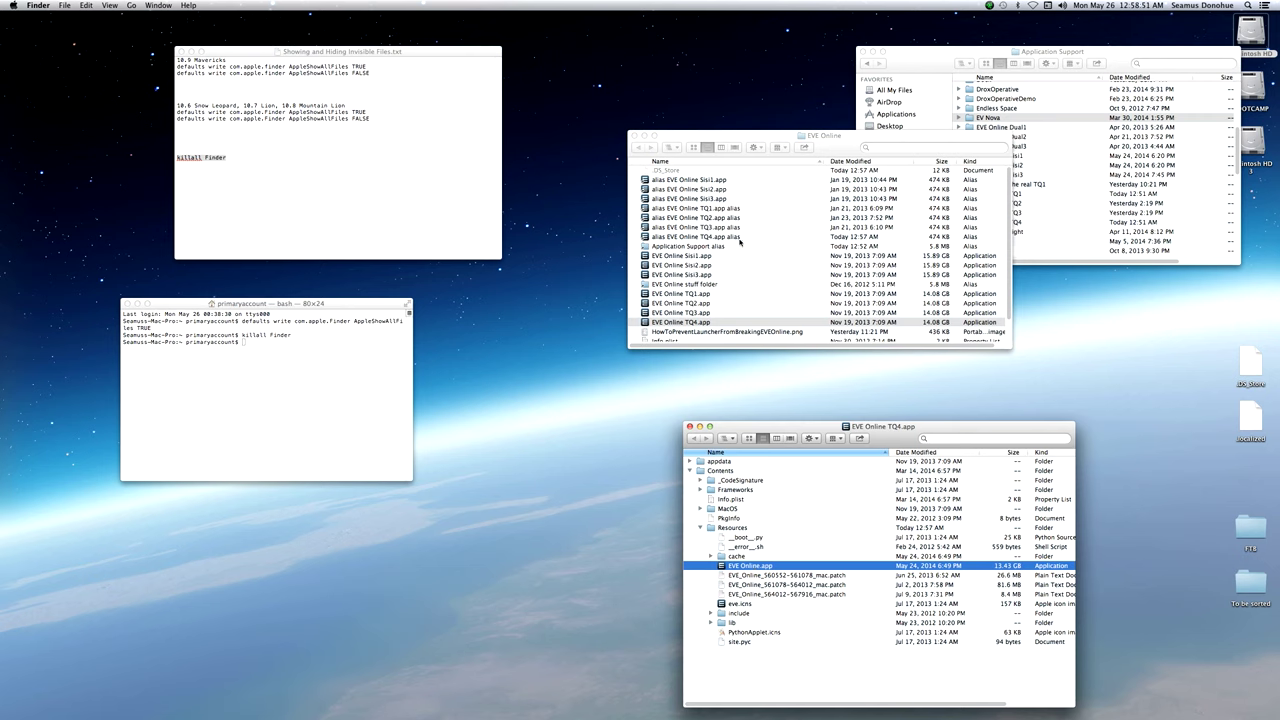
pyautogui.click(739, 241)
pyautogui.click(736, 238)
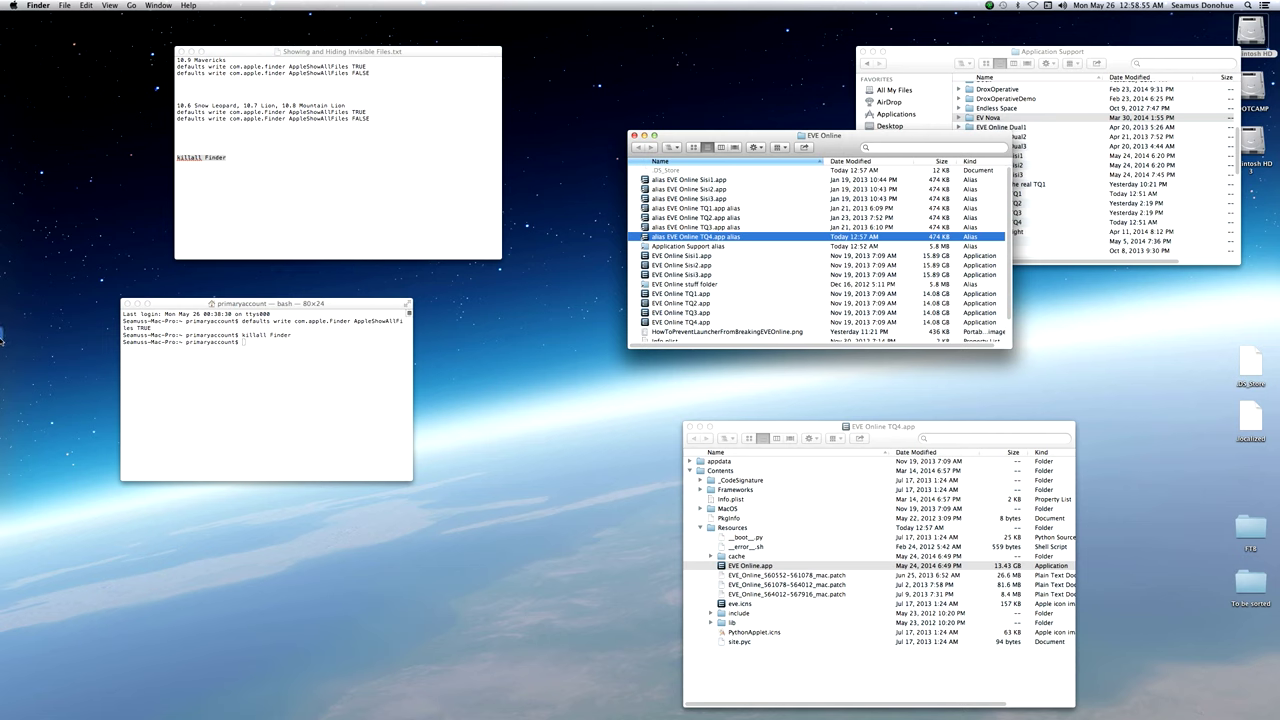
pyautogui.moveTo(5, 336)
pyautogui.moveTo(10, 420); pyautogui.dragTo(6, 428)
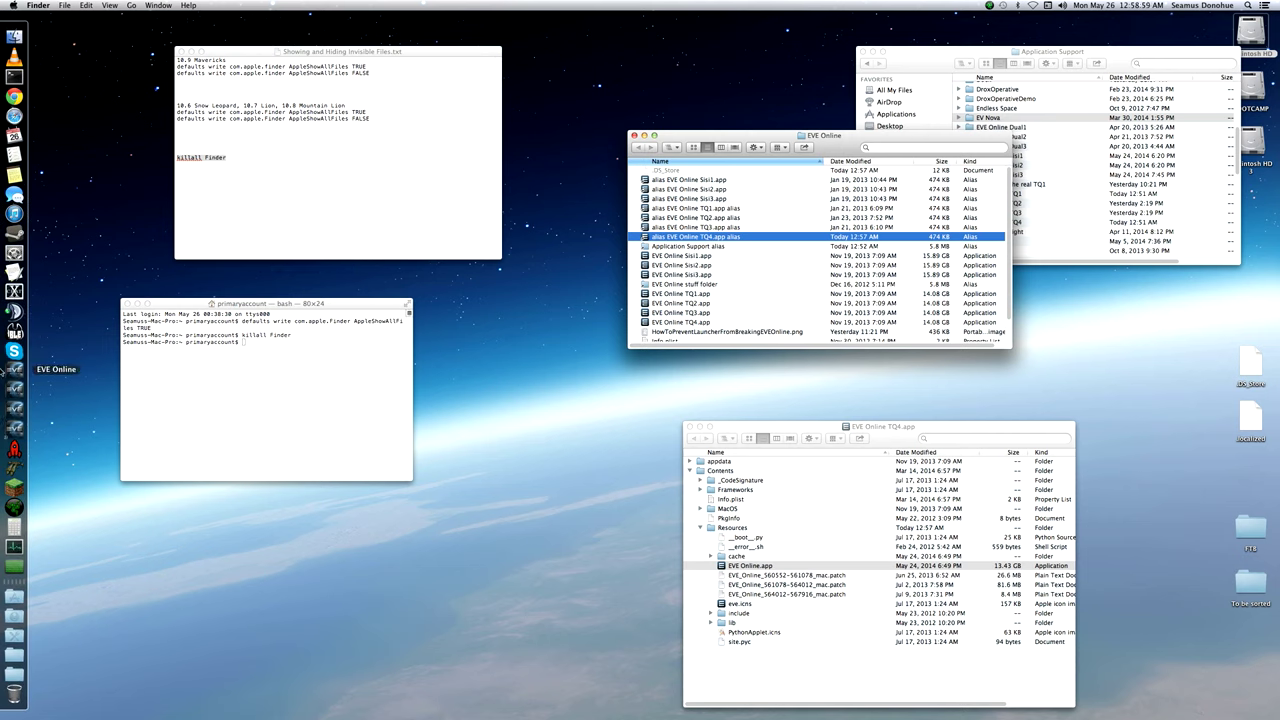
pyautogui.rightClick(10, 428)
pyautogui.click(10, 428)
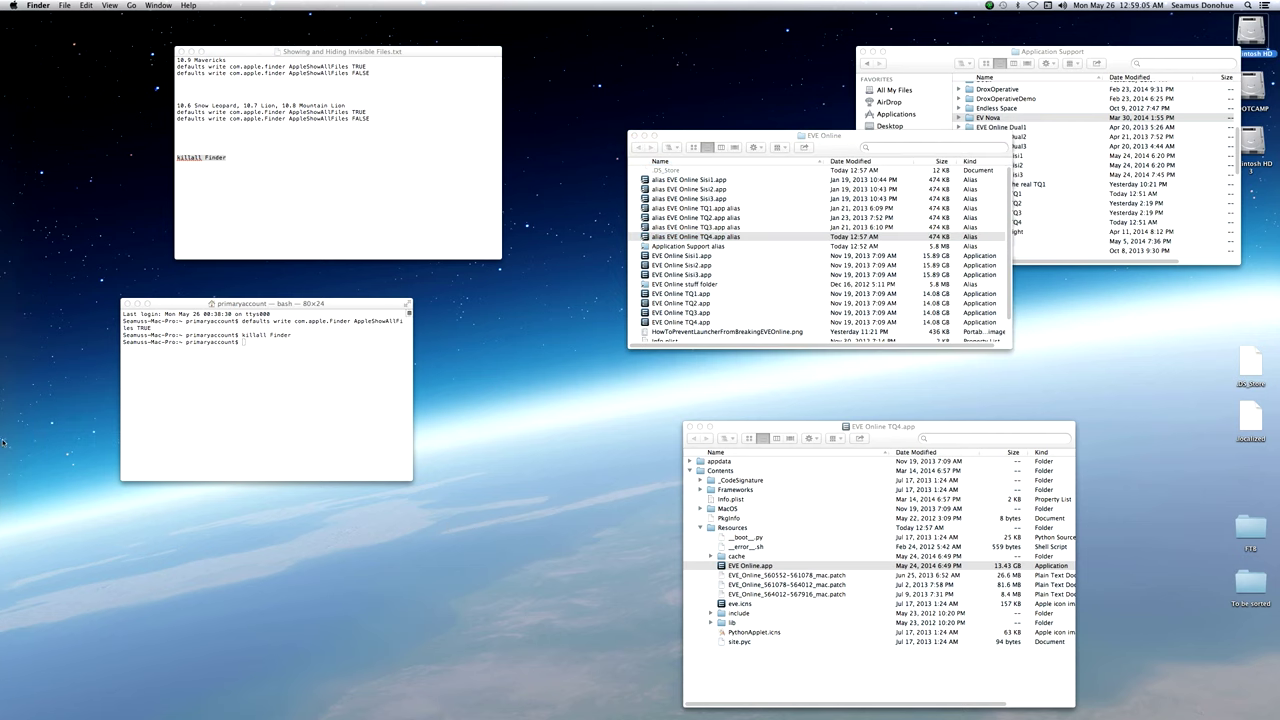
pyautogui.moveTo(3, 440)
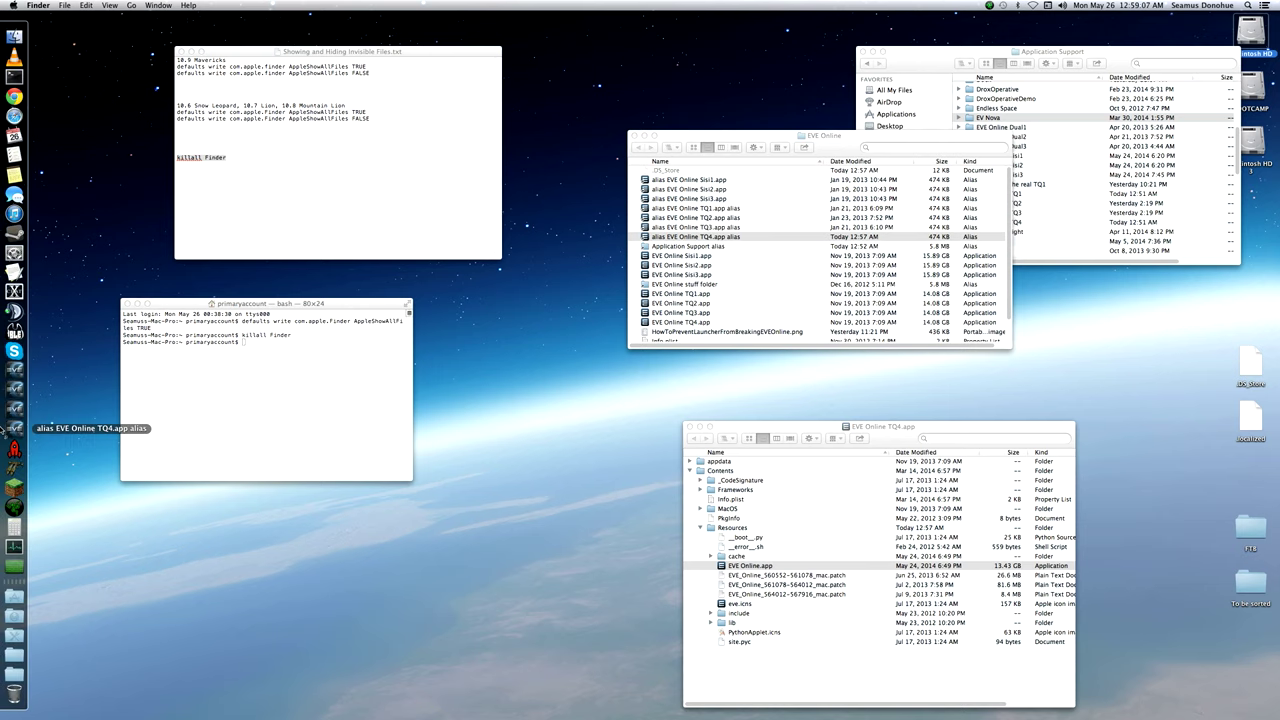
pyautogui.moveTo(14, 430); pyautogui.dragTo(560, 485)
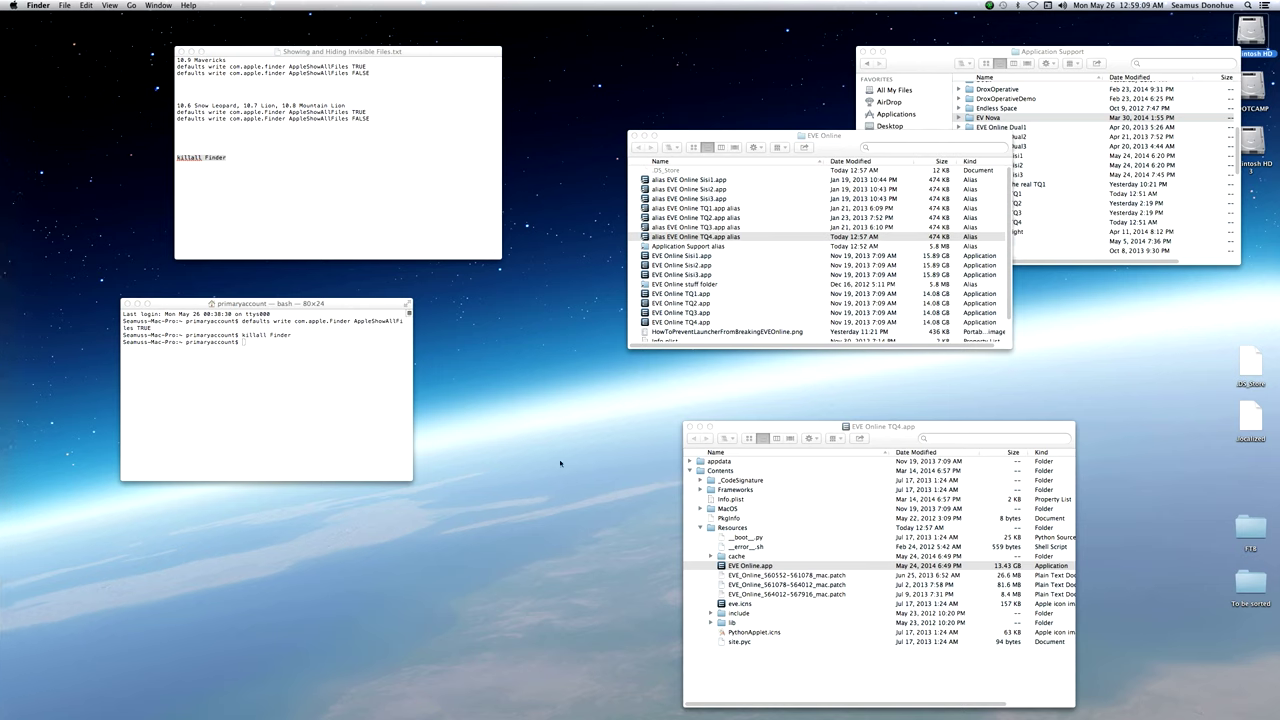
# Duplicate EVE Online TQ4.app with Cmd+D and rename the copy EVE Online Sisi4.app.
pyautogui.click(694, 237)
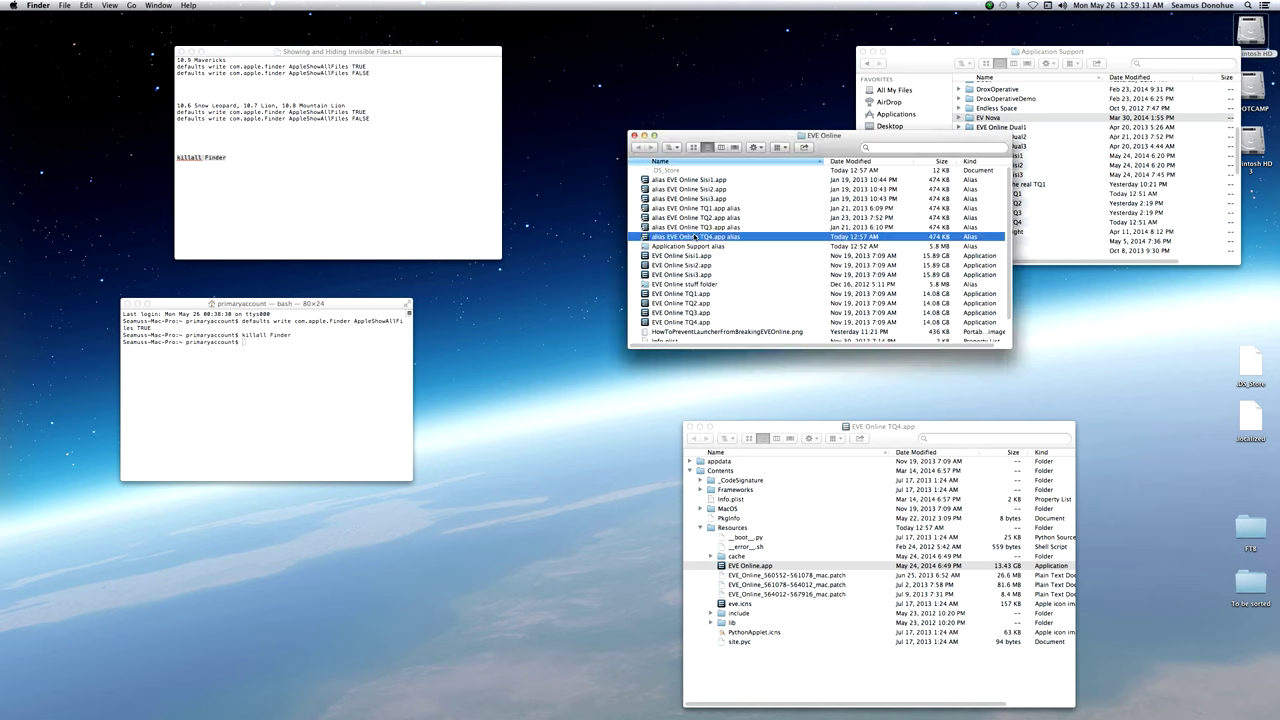
pyautogui.click(701, 211)
pyautogui.click(707, 237)
pyautogui.click(692, 322)
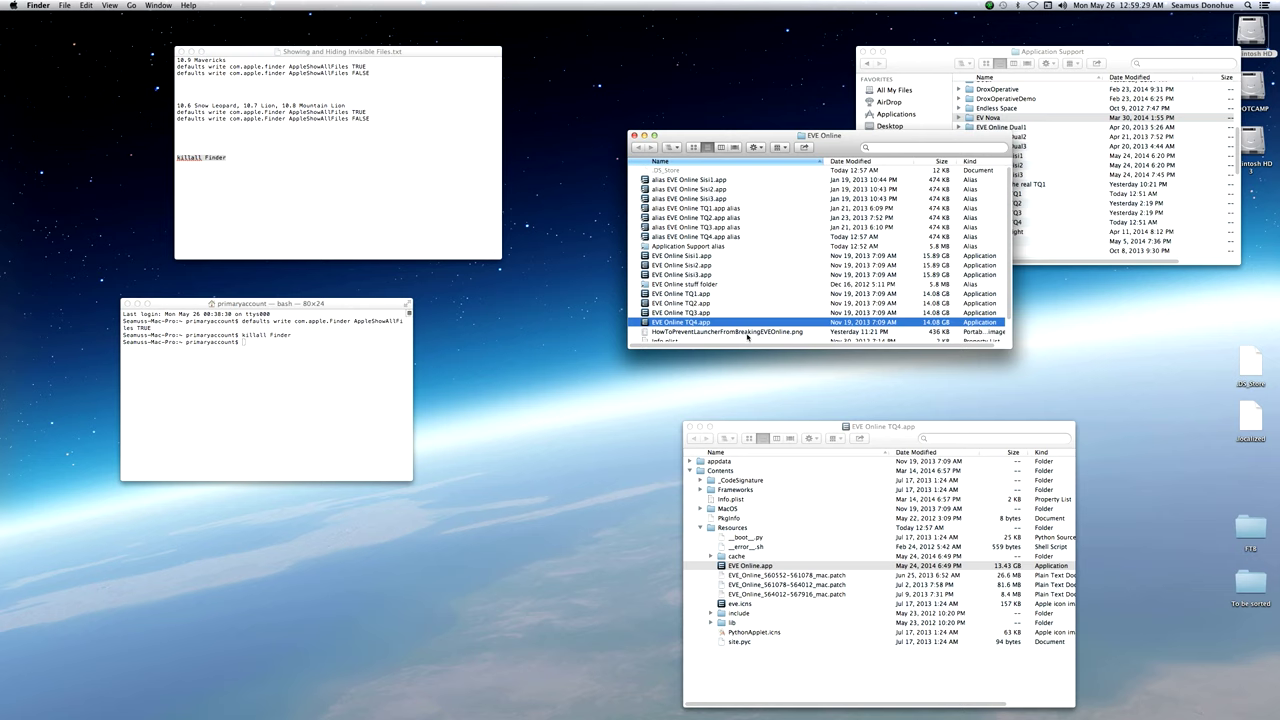
pyautogui.press('super+d')
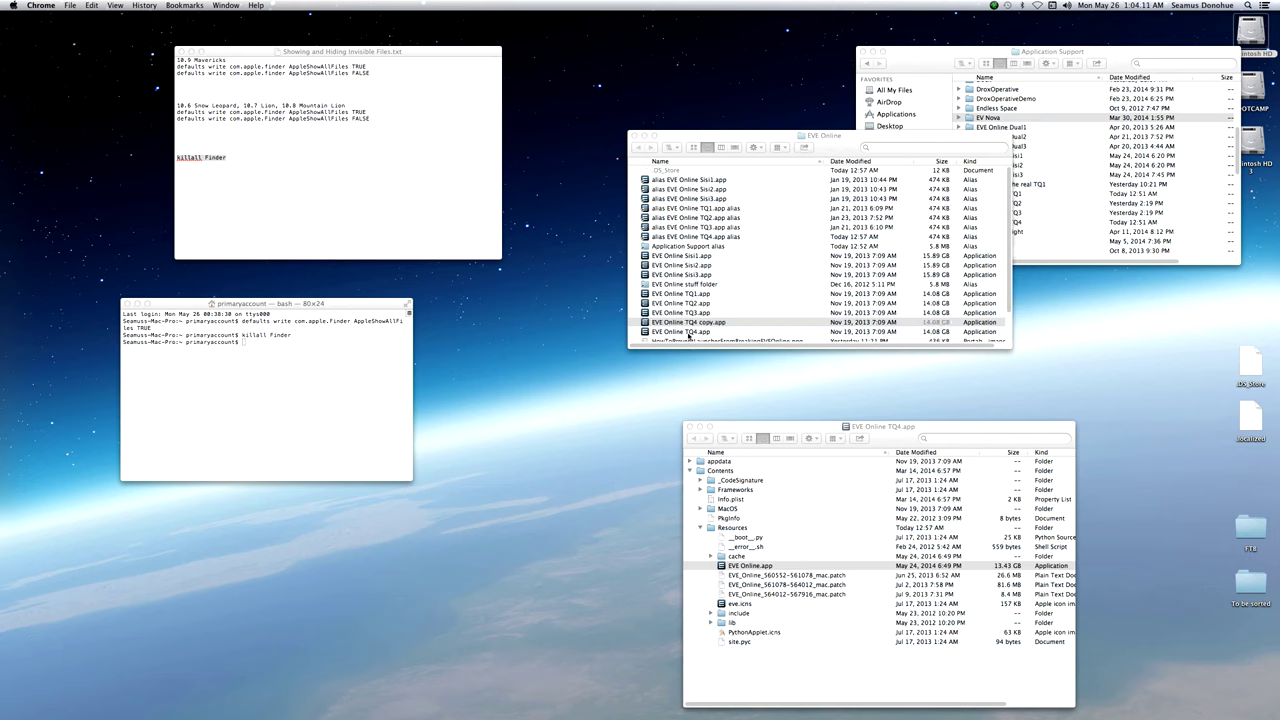
pyautogui.click(688, 323)
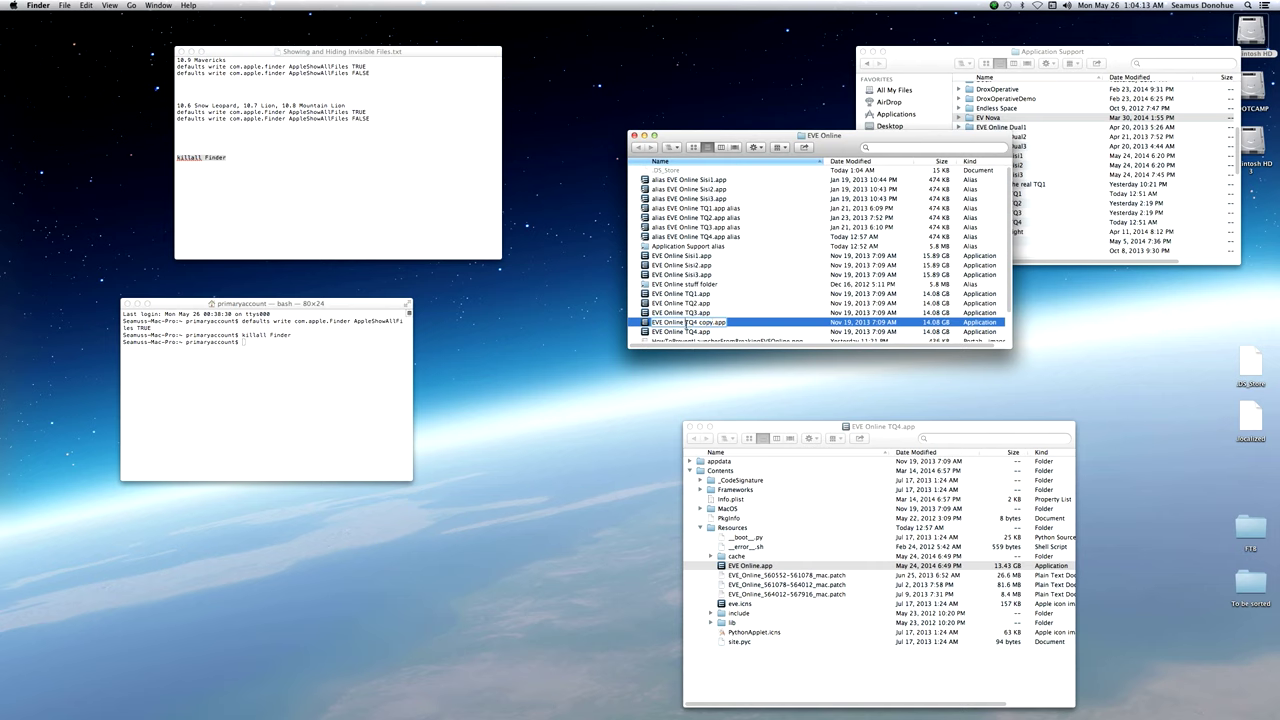
pyautogui.press('Return')
pyautogui.moveTo(727, 322); pyautogui.dragTo(685, 322)
pyautogui.write('Sisi4')
pyautogui.press('Return')
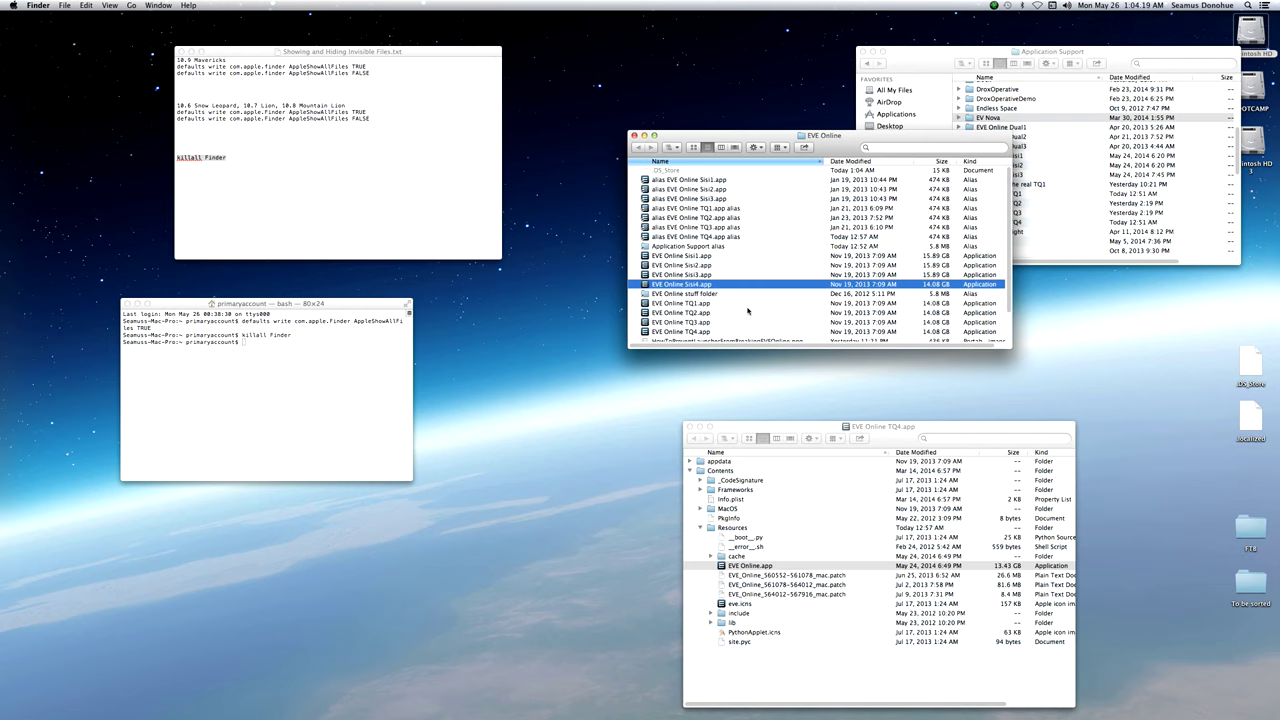
# Close the TQ4 contents window and select the EVE Online TQ4 folder in Application Support.
pyautogui.click(689, 426)
pyautogui.click(1051, 237)
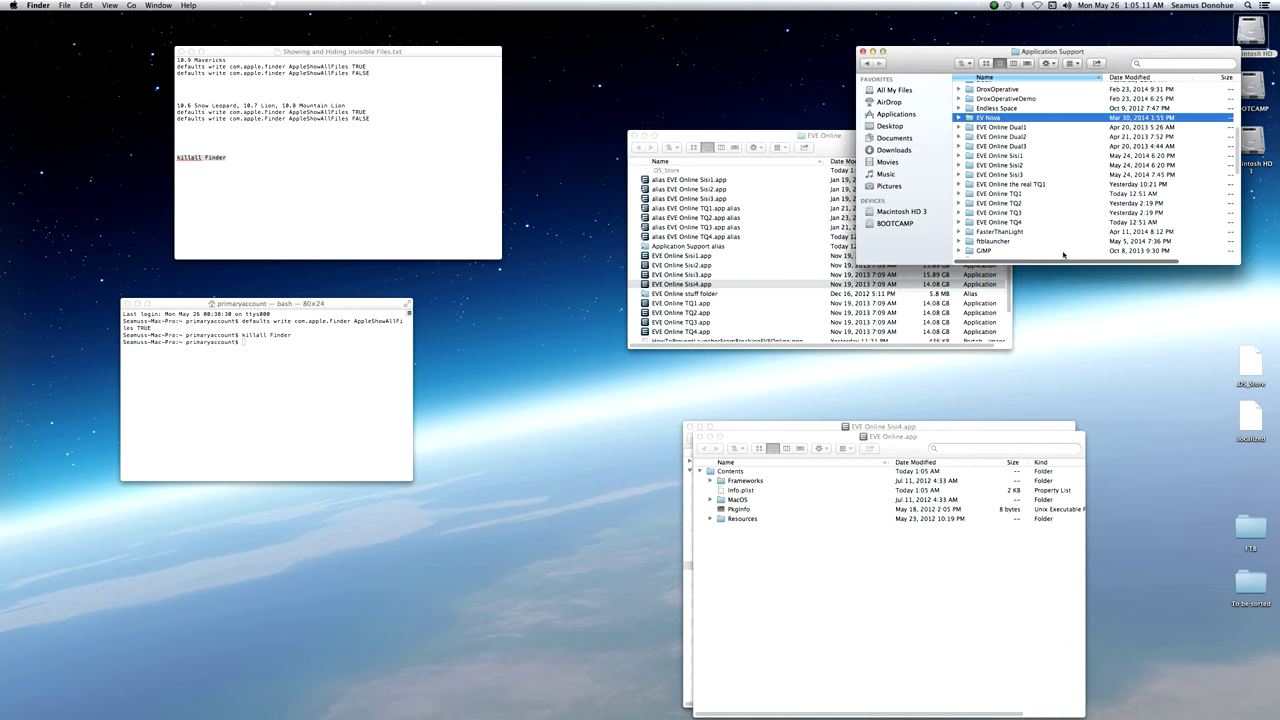
pyautogui.click(1030, 222)
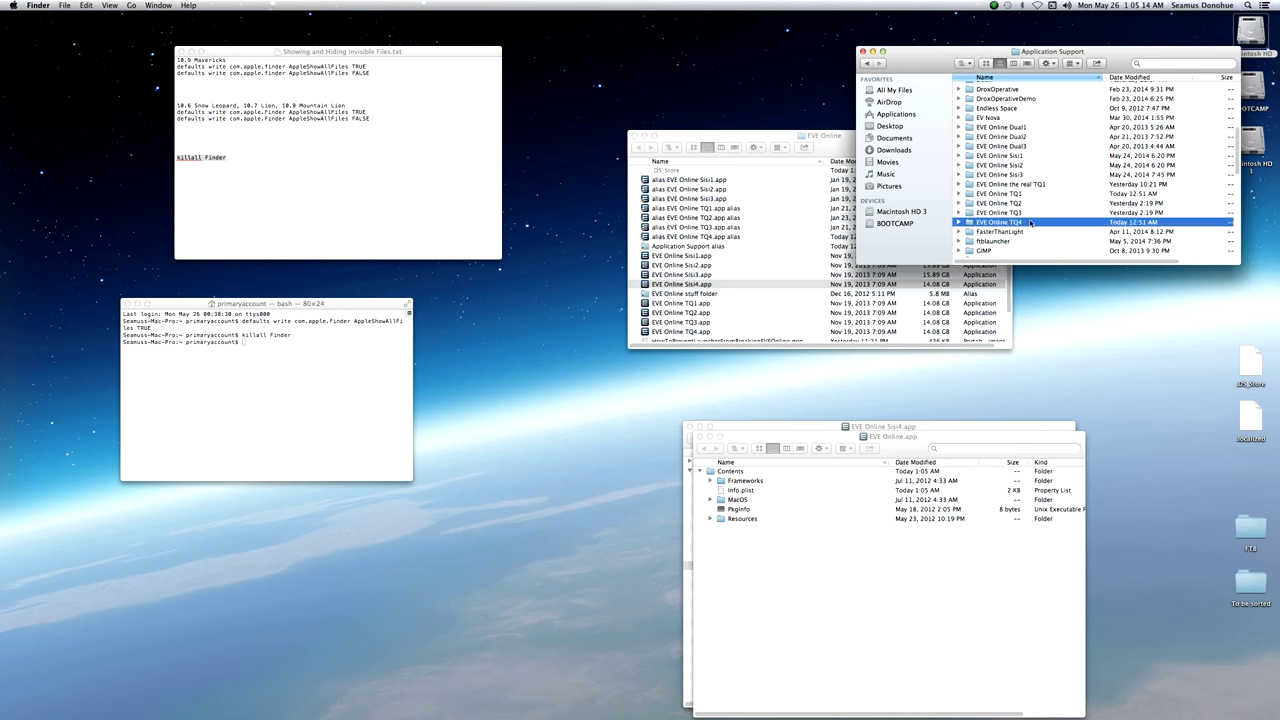
pyautogui.keyDown('super'); pyautogui.click(1066, 50); pyautogui.keyUp('super')
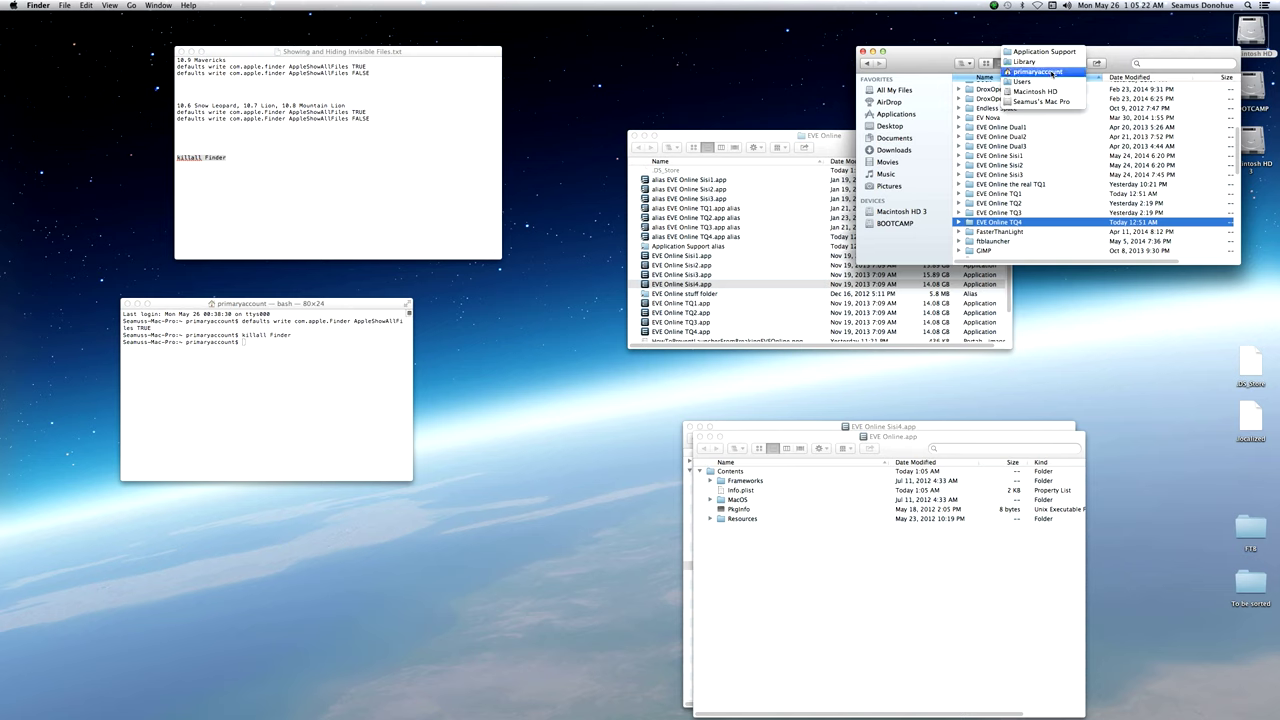
pyautogui.click(1125, 47)
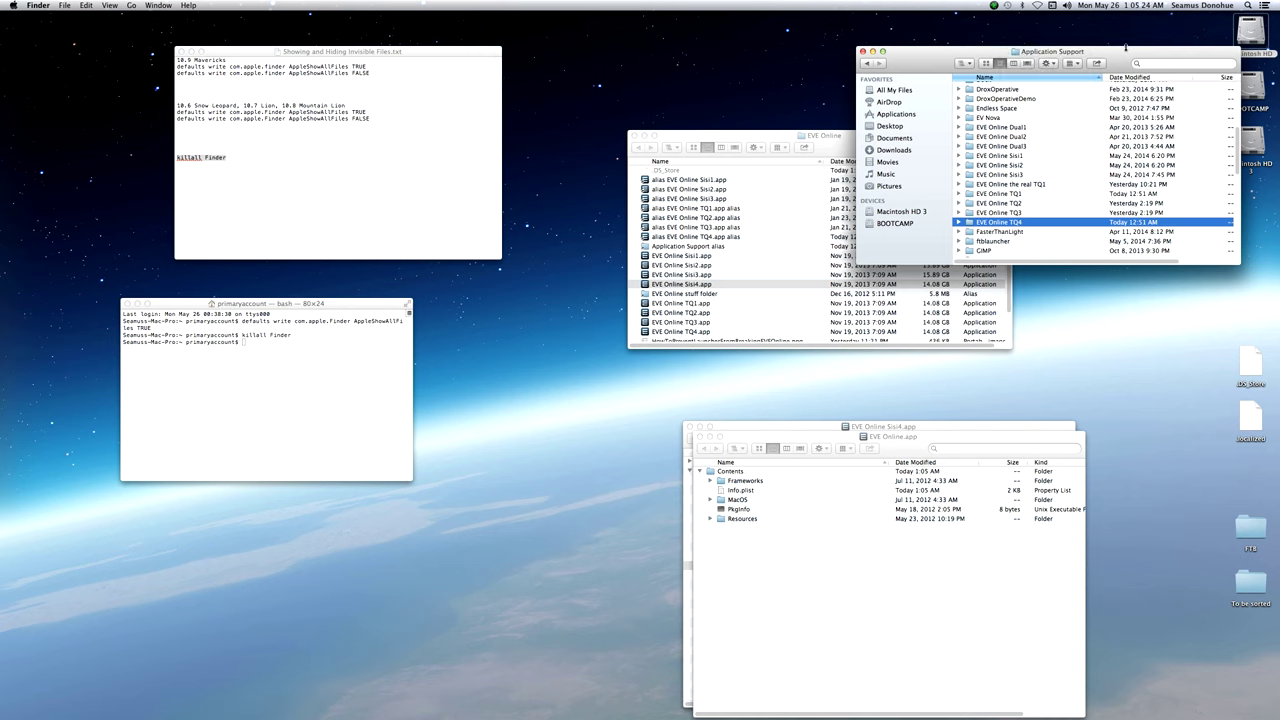
# Duplicate EVE Online TQ4 and rename the copy EVE Online Sisi4.
pyautogui.press('super+d')
pyautogui.click(1013, 237)
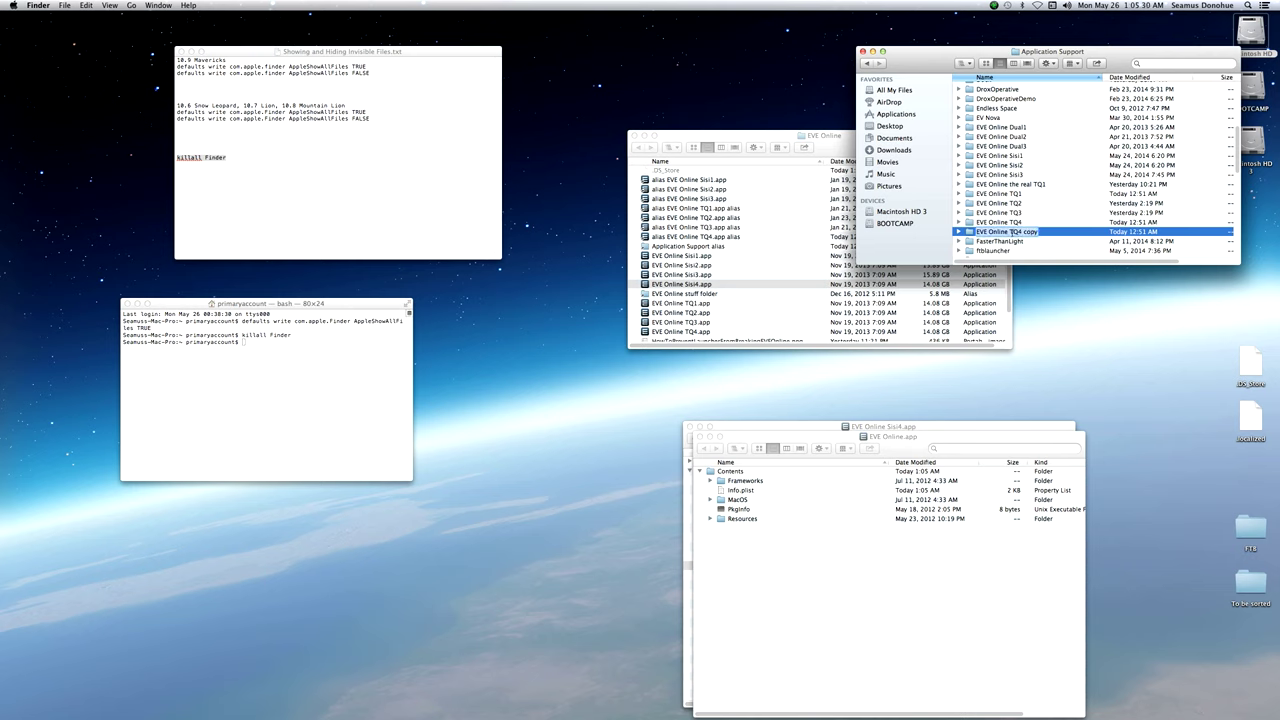
pyautogui.moveTo(1048, 233); pyautogui.dragTo(1008, 232)
pyautogui.write('Sisi4')
pyautogui.press('Return')
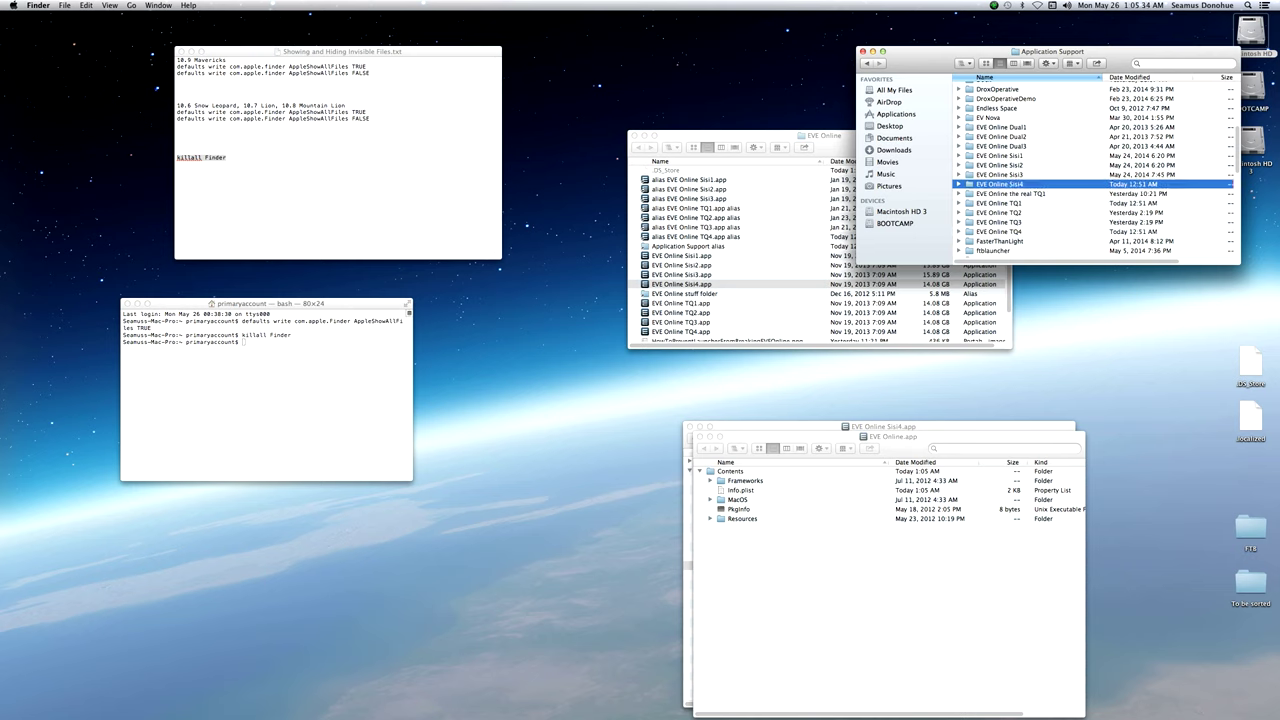
# Open the EVE Online Sisi4 config file in TextEdit and enlarge its window to read it.
pyautogui.doubleClick(1012, 186)
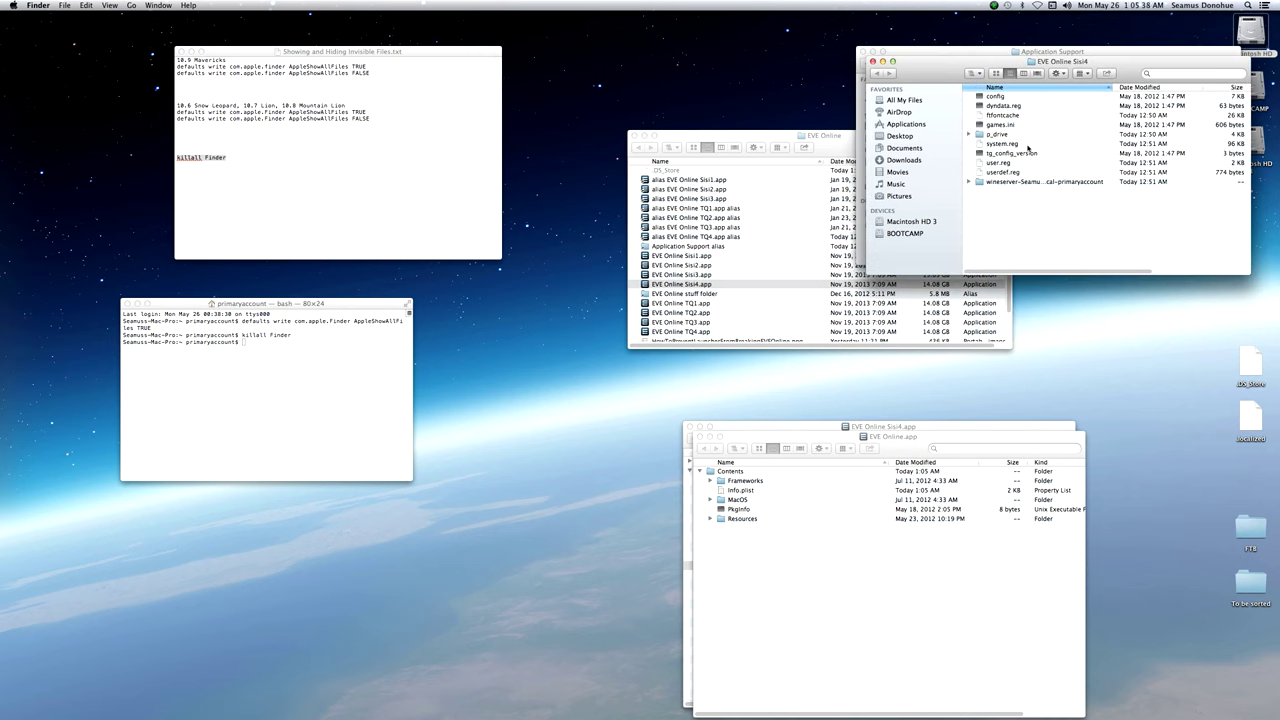
pyautogui.rightClick(1002, 96)
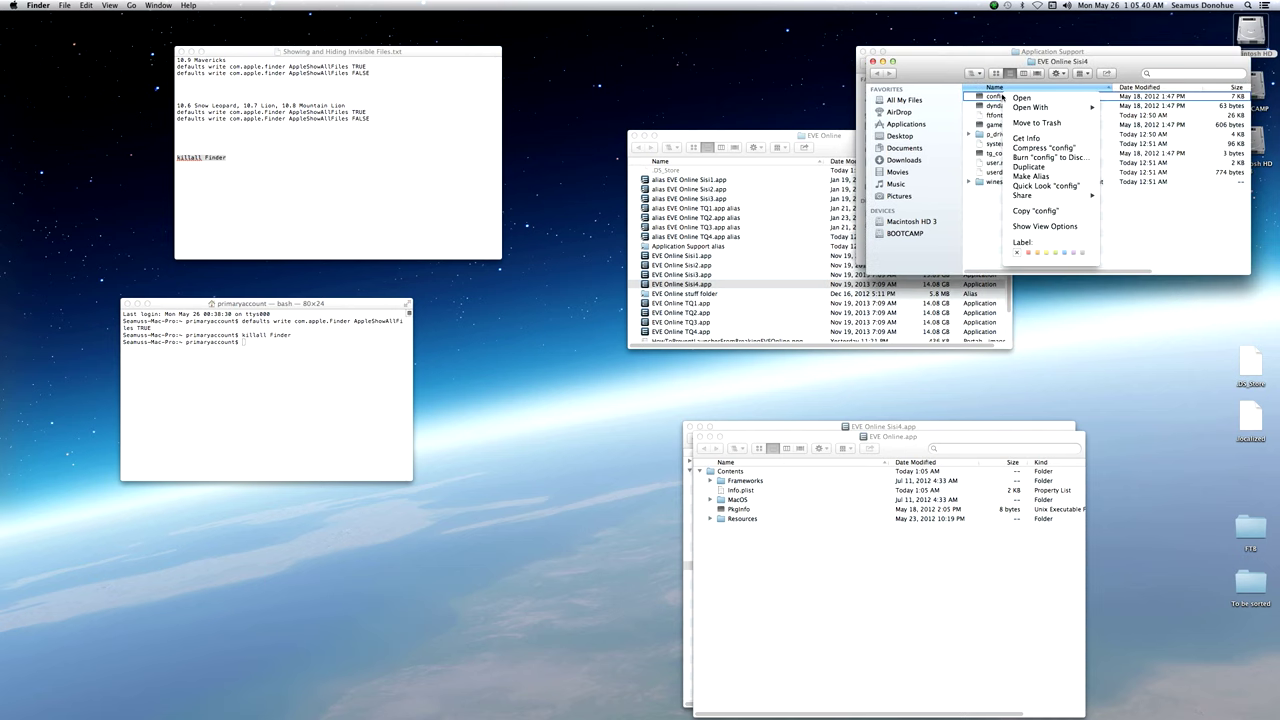
pyautogui.moveTo(1050, 109)
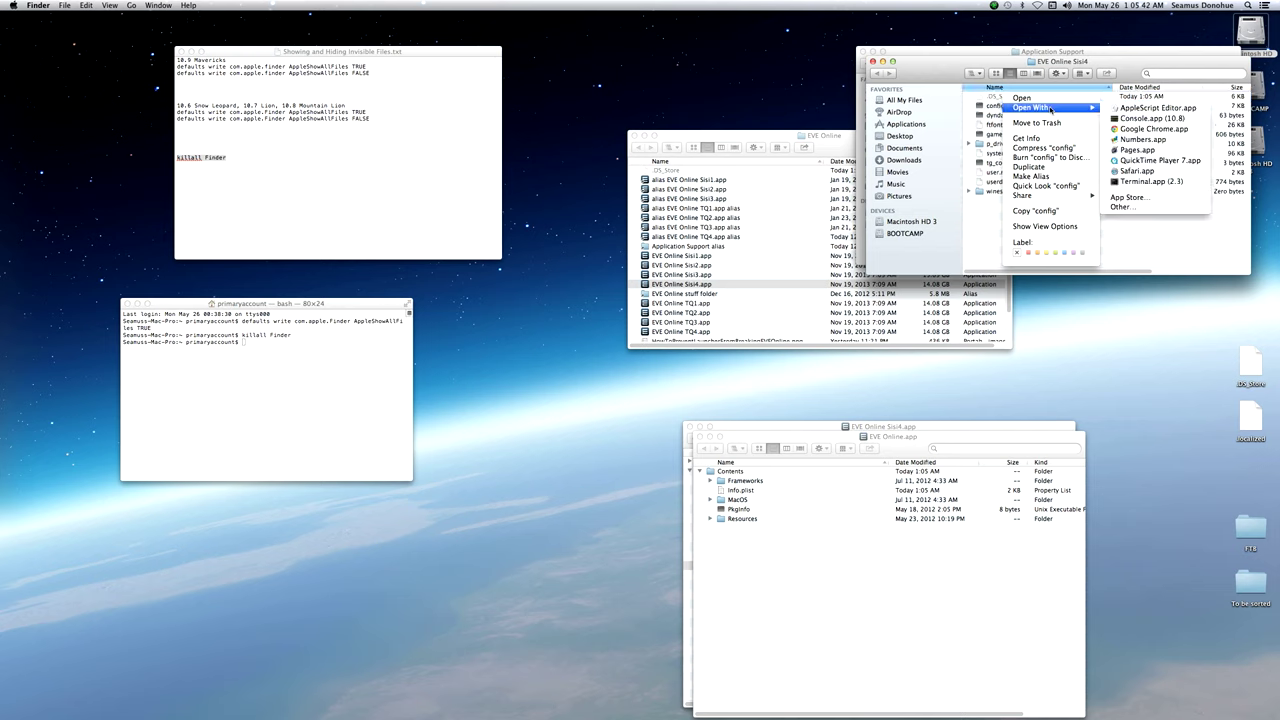
pyautogui.click(1161, 209)
pyautogui.scroll(-10, 720, 200)
pyautogui.click(667, 201)
pyautogui.doubleClick(668, 201)
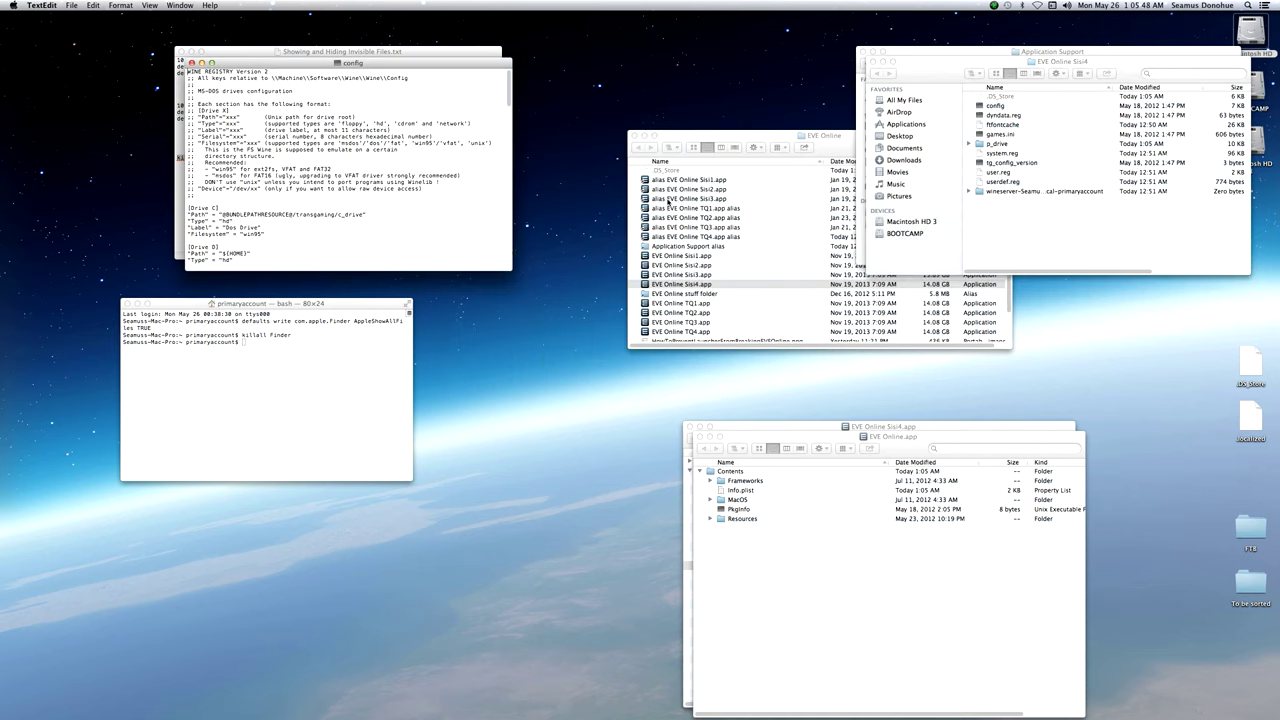
pyautogui.moveTo(510, 268); pyautogui.dragTo(655, 463)
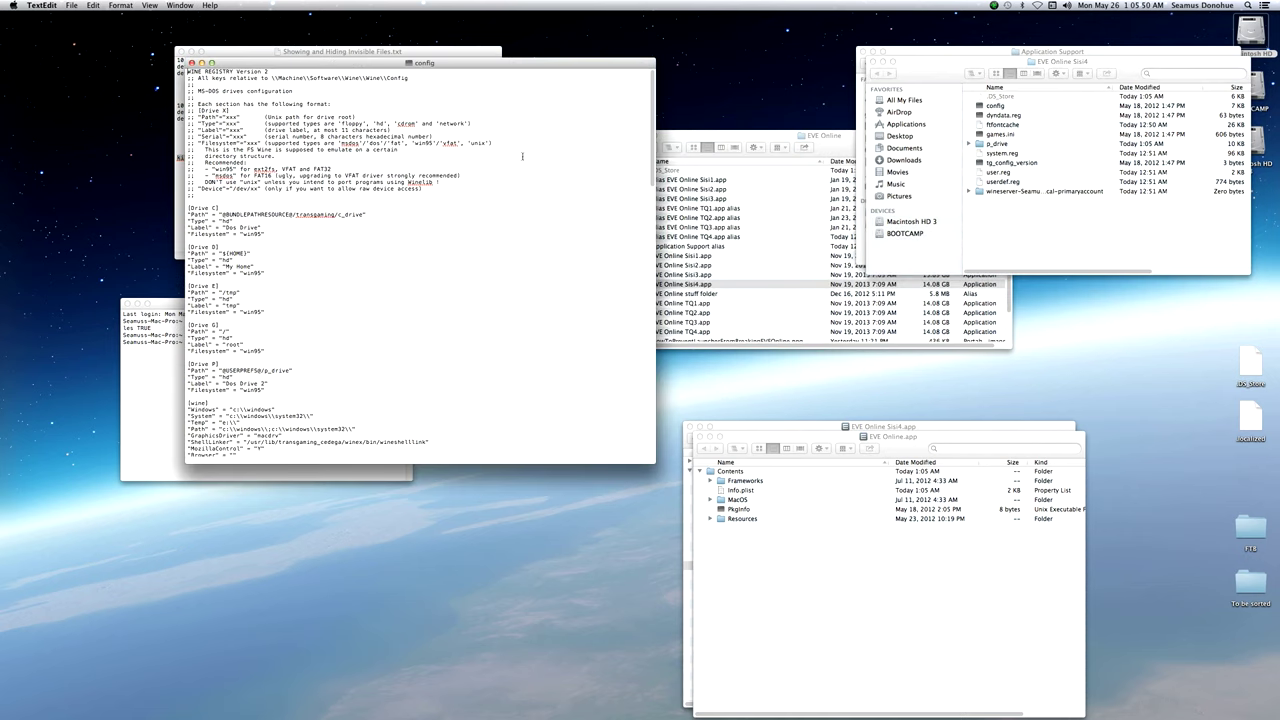
pyautogui.moveTo(527, 68); pyautogui.dragTo(1114, 113)
pyautogui.scroll(-20, 1238, 158)
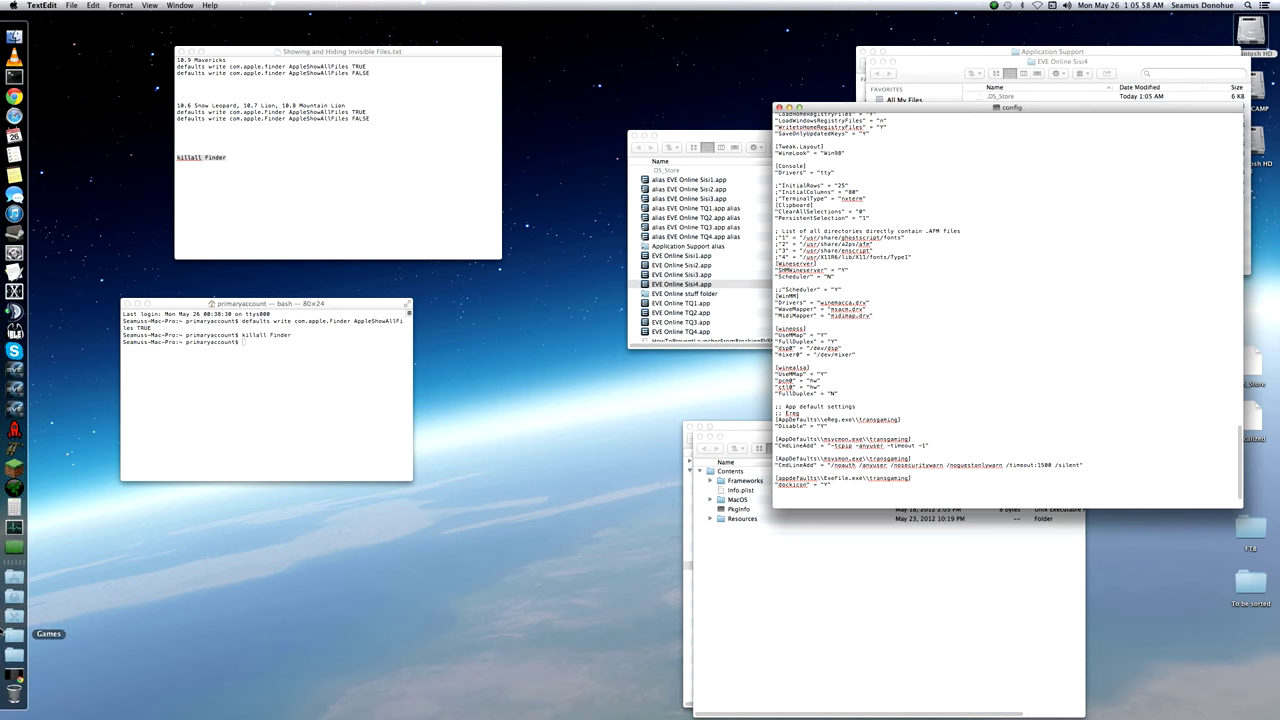
# Restore the Chrome forum thread and select the AppDefaults EVE.exe transgaming cmdlineadd lines for 87.237.38.50.
pyautogui.click(14, 676)
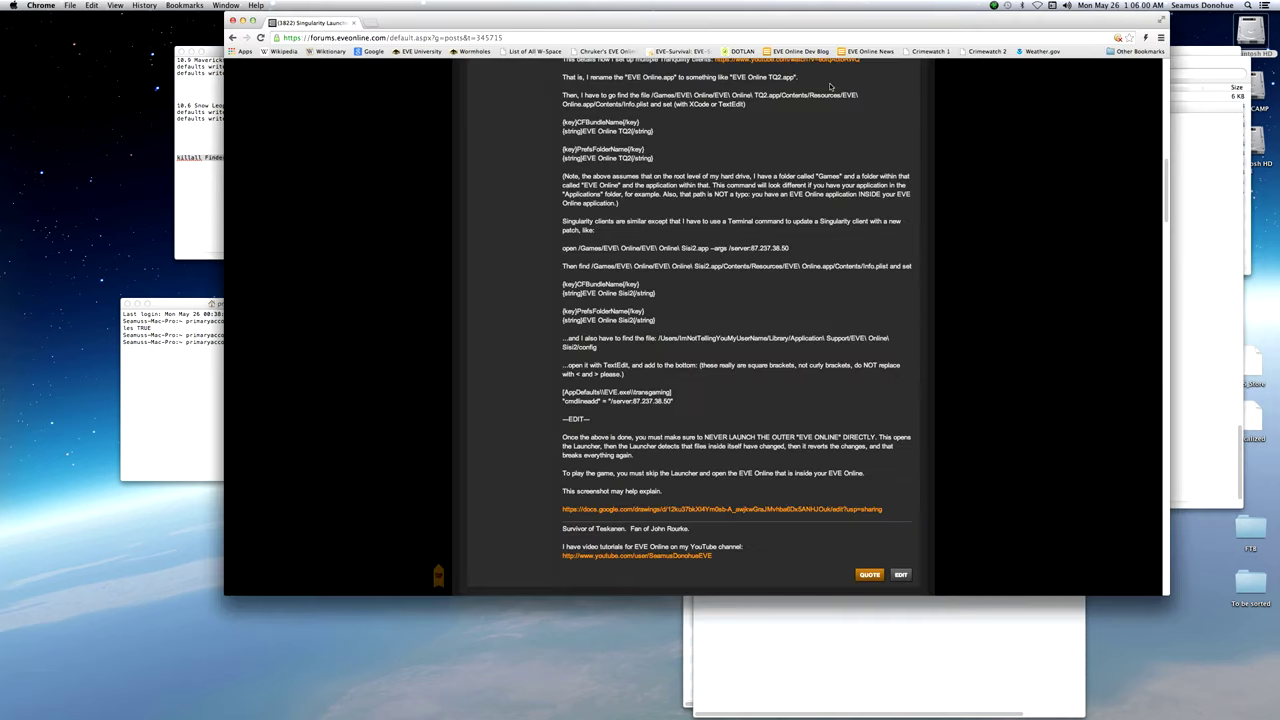
pyautogui.moveTo(892, 28); pyautogui.dragTo(694, 50)
pyautogui.scroll(15, 619, 192)
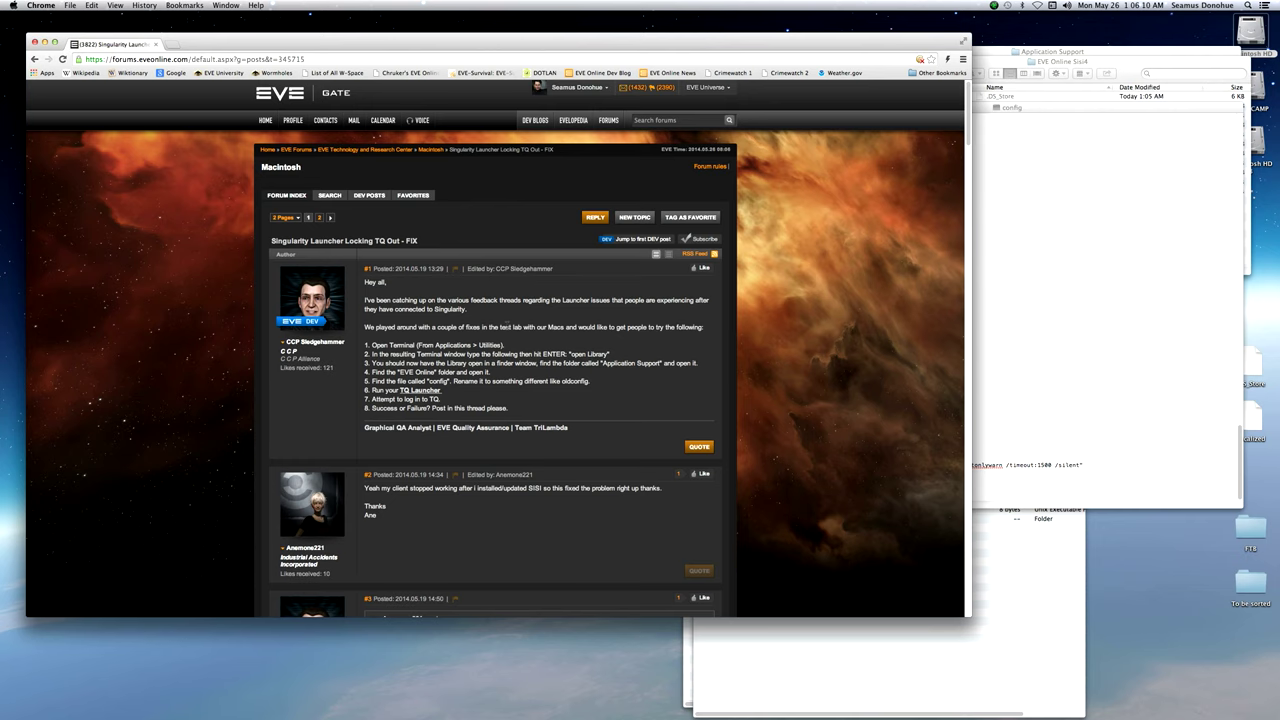
pyautogui.scroll(-10, 506, 325)
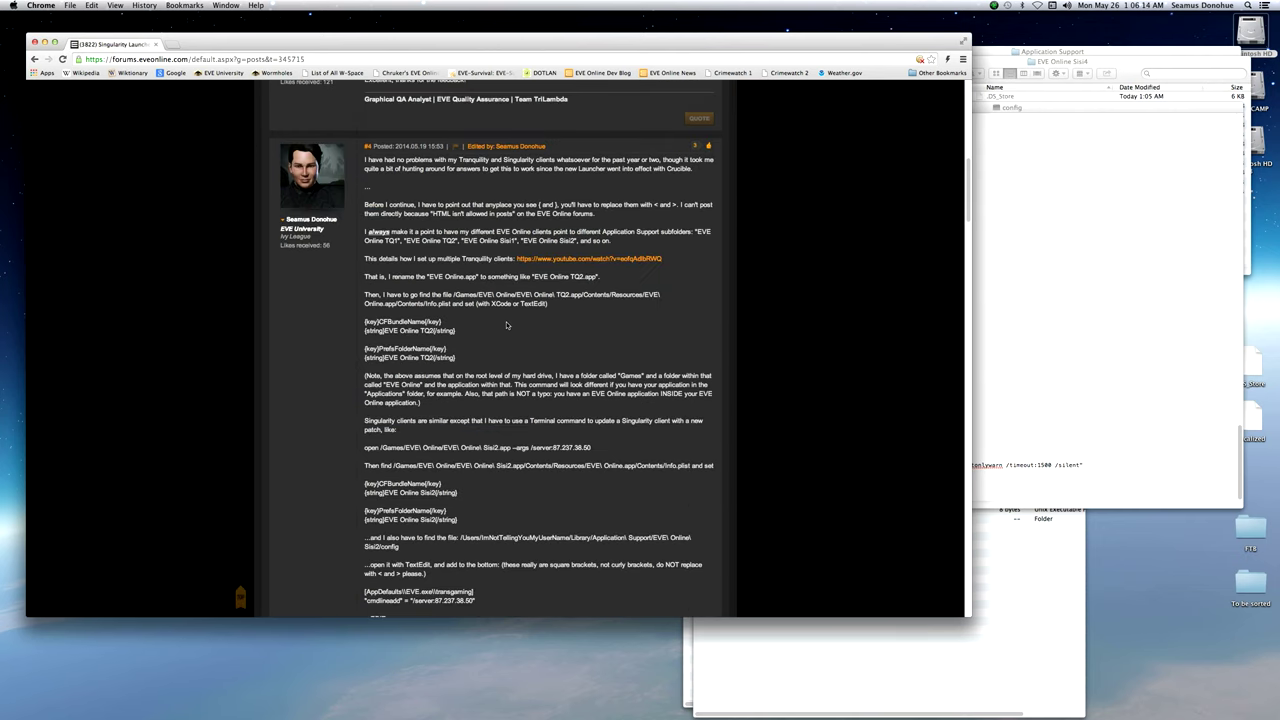
pyautogui.scroll(-5, 506, 325)
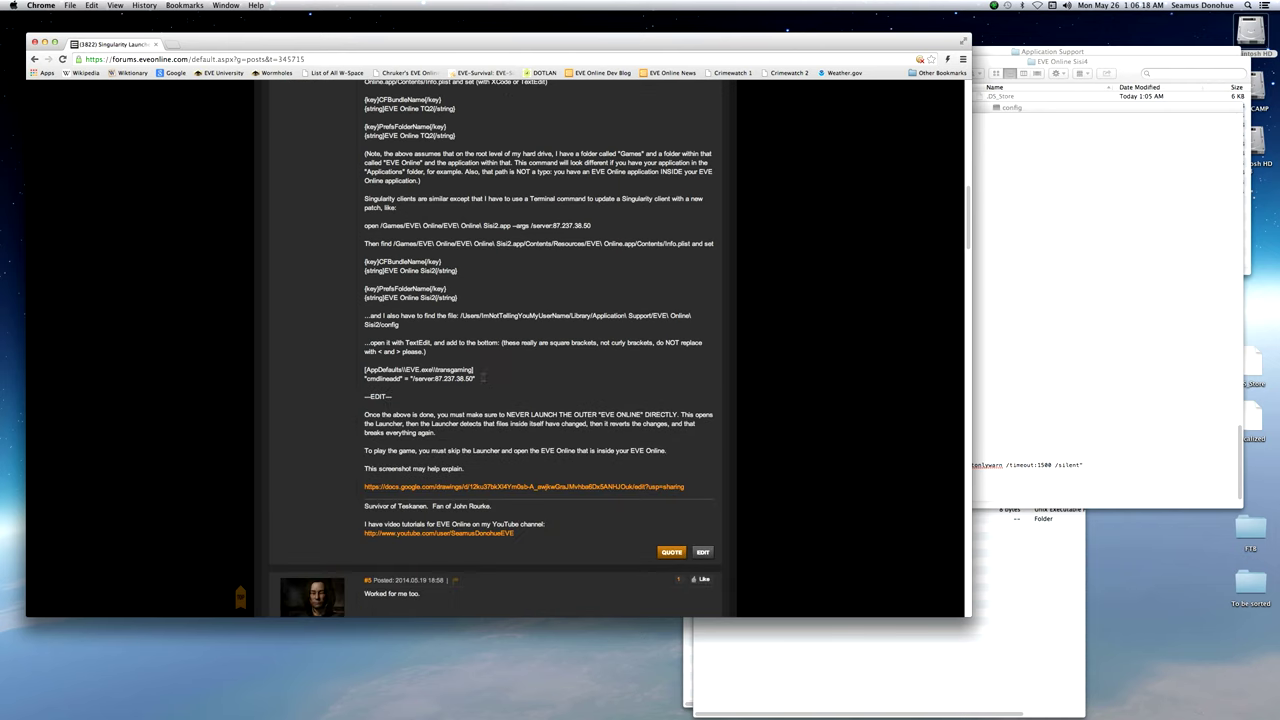
pyautogui.moveTo(486, 379); pyautogui.dragTo(365, 358)
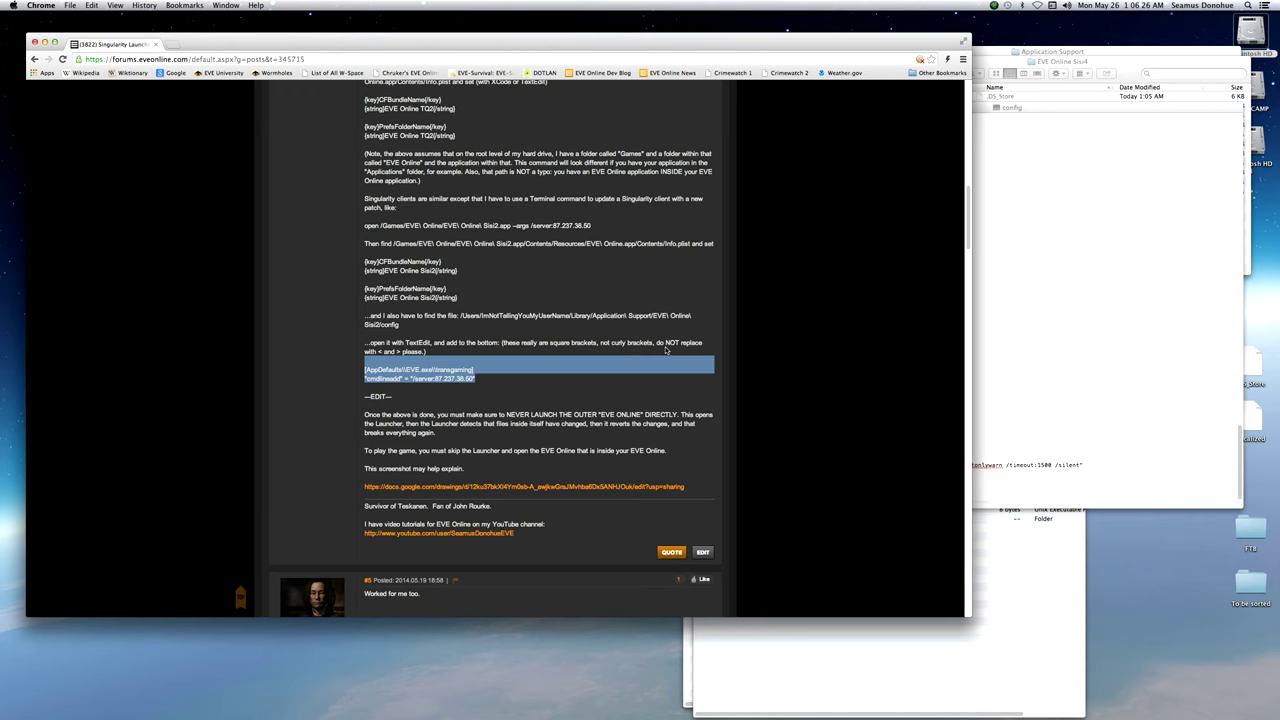
# Copy the selected forum lines and paste them at the end of config, tidying blank lines.
pyautogui.press('super+c')
pyautogui.click(1158, 215)
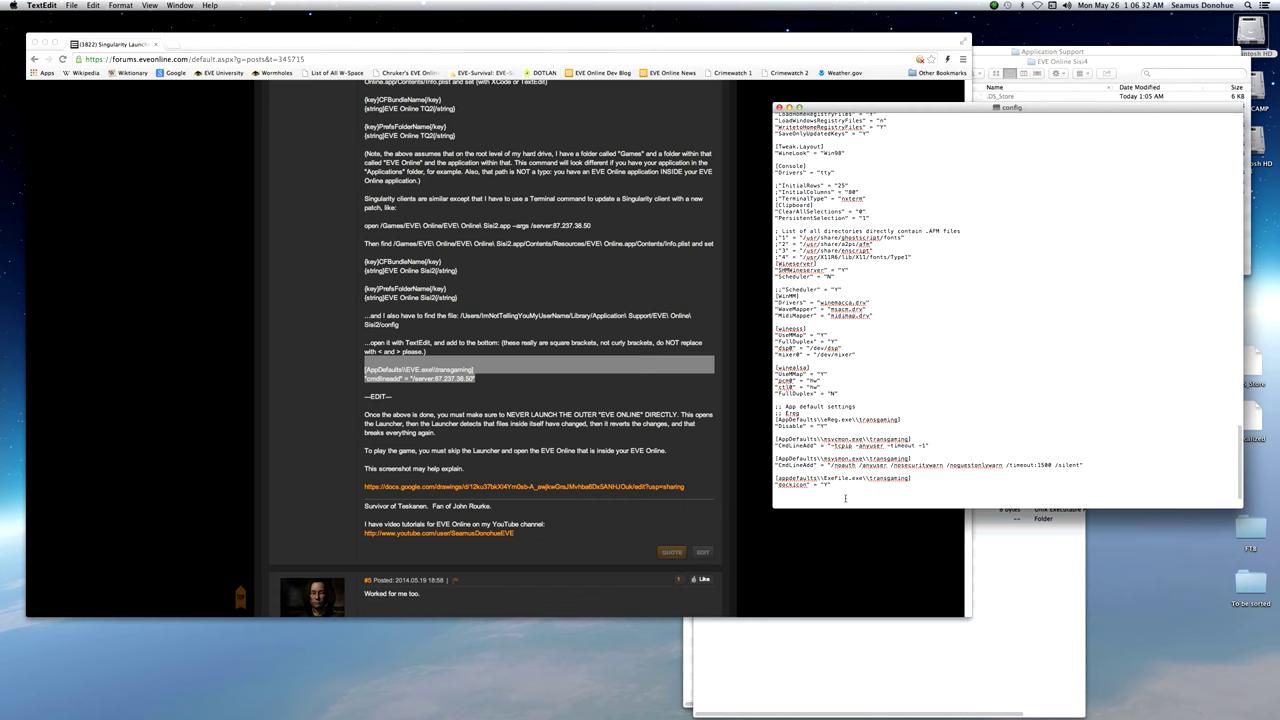
pyautogui.press('super+v')
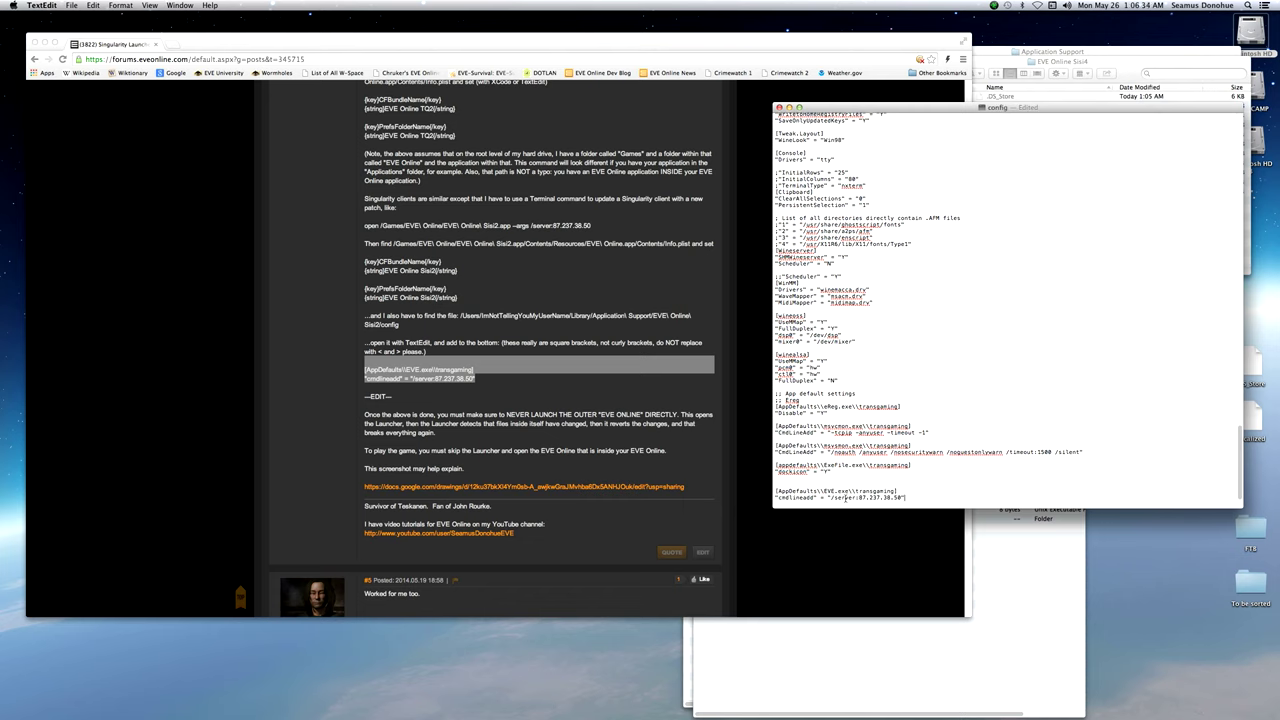
pyautogui.press('Return')
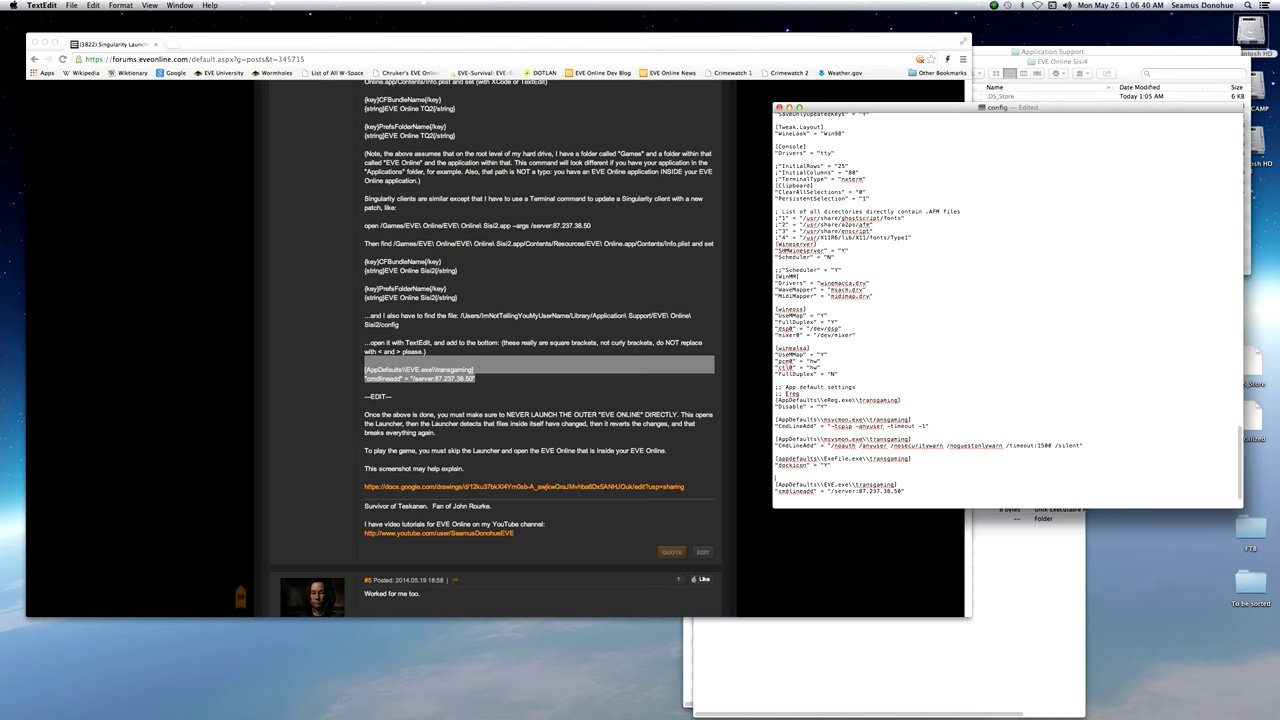
pyautogui.press('BackSpace')
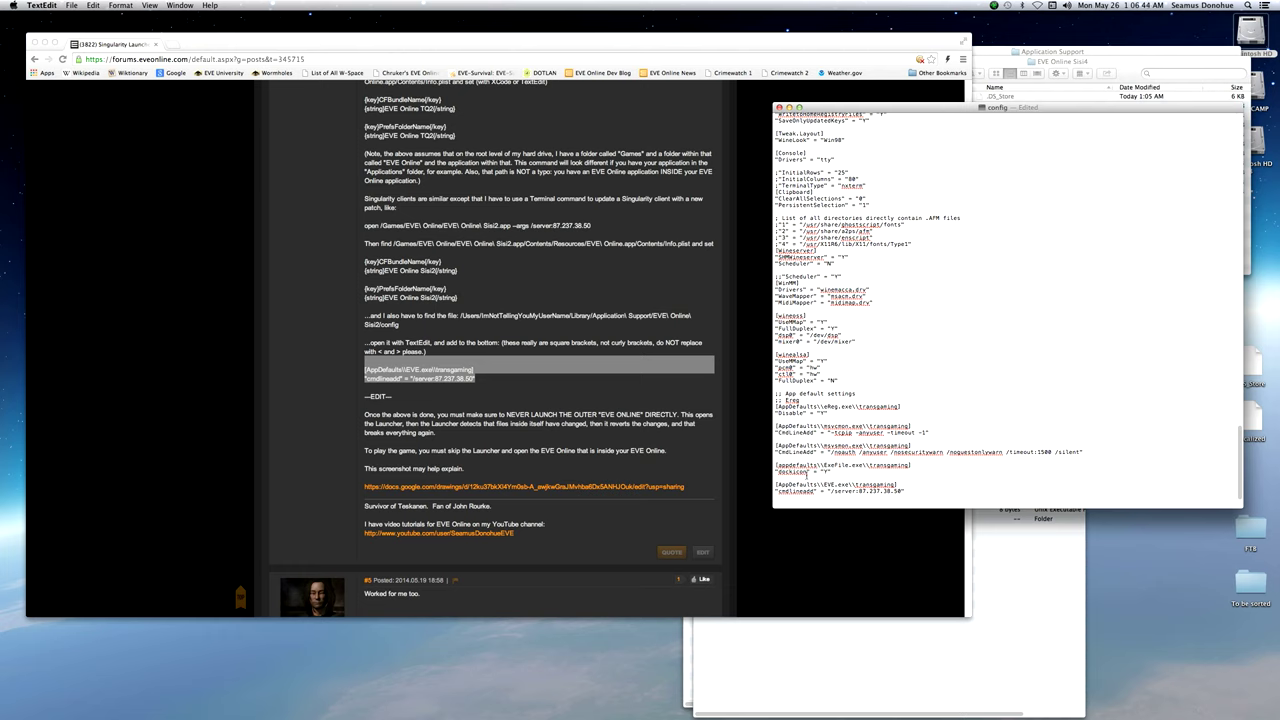
# Verify the pasted EVE.exe block and 87.237.38.50 address, then save and close config.
pyautogui.moveTo(775, 478); pyautogui.dragTo(770, 518)
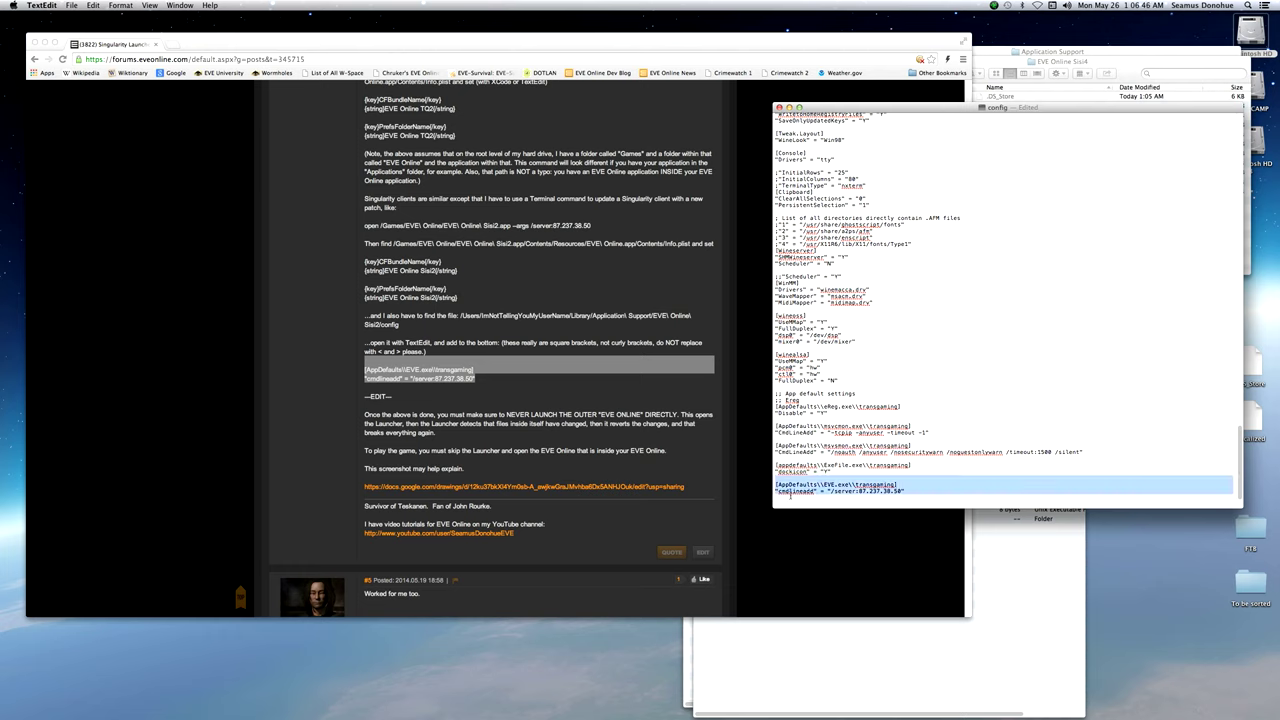
pyautogui.click(793, 497)
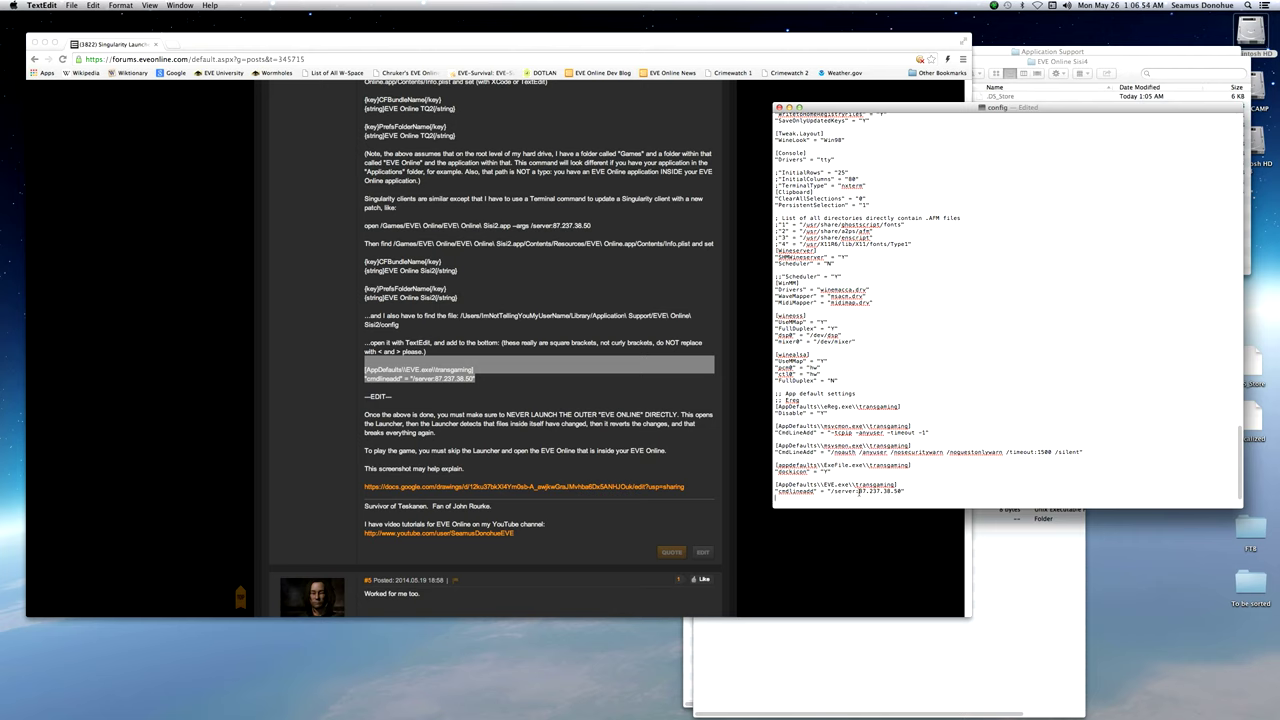
pyautogui.moveTo(858, 491); pyautogui.dragTo(903, 491)
pyautogui.moveTo(876, 478); pyautogui.dragTo(927, 497)
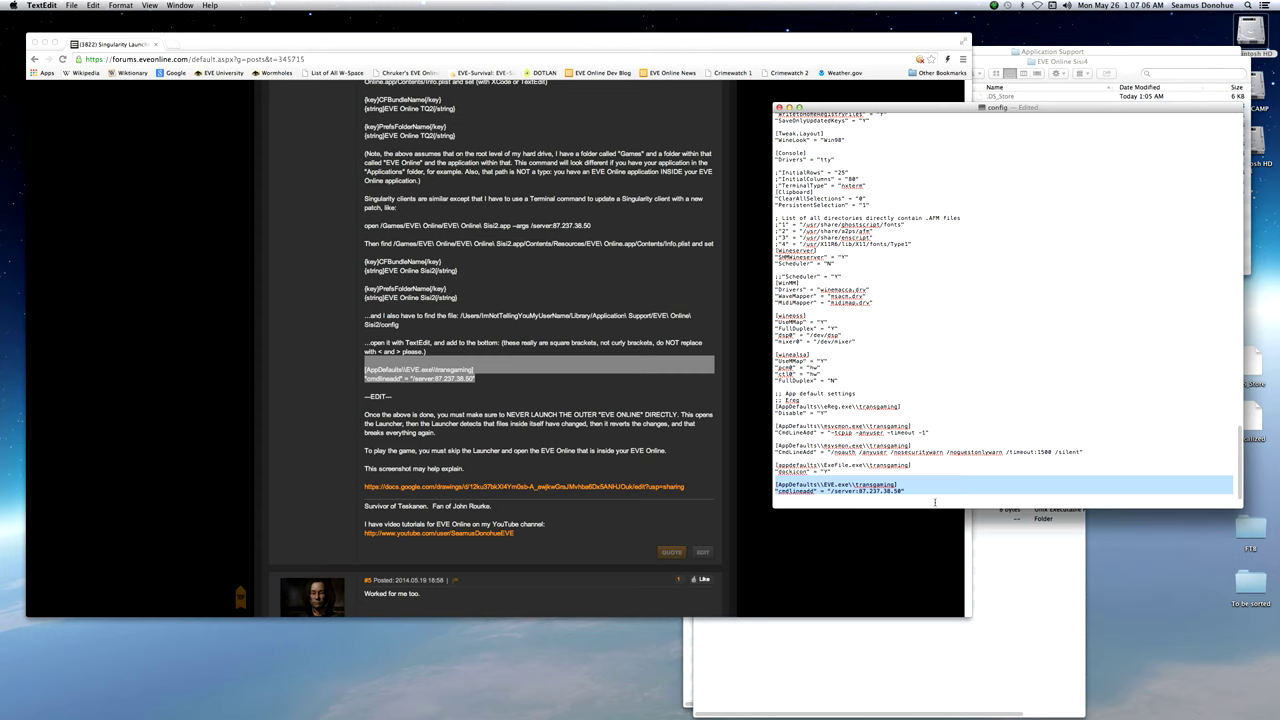
pyautogui.press('super+s')
pyautogui.press('super+w')
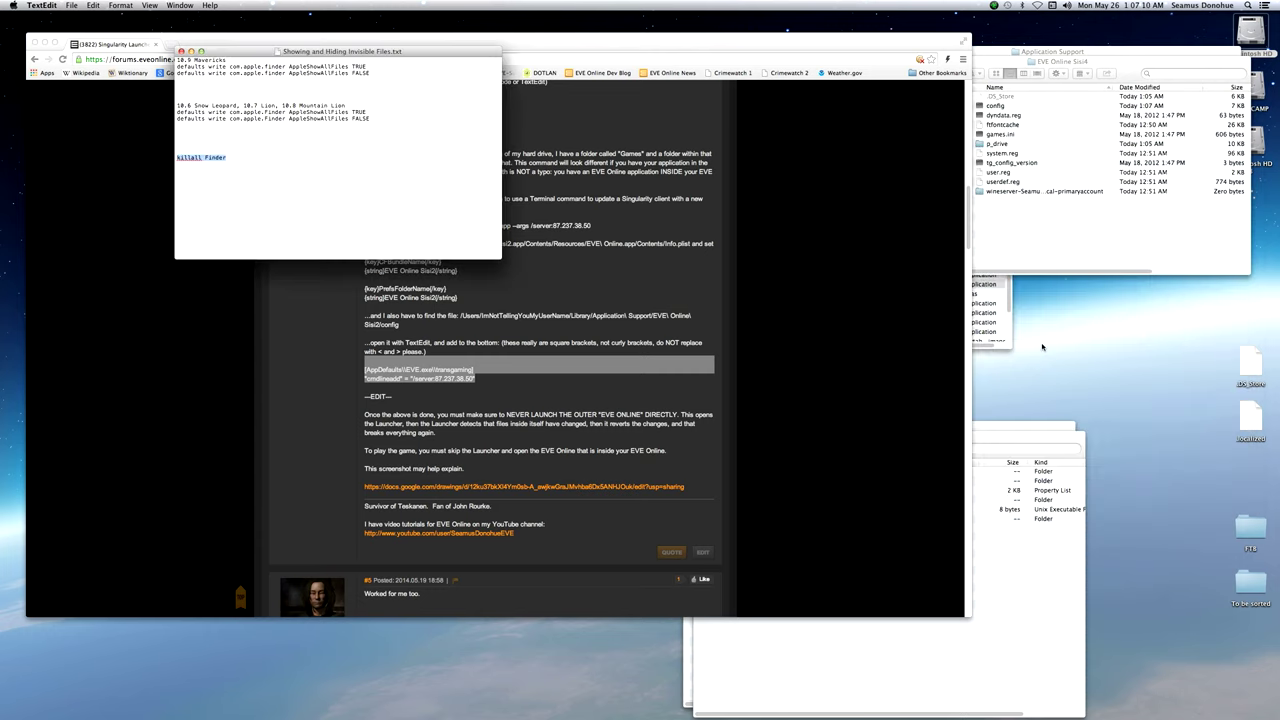
# Minimize the Chrome forum window and close the EVE Online.app Finder window.
pyautogui.click(858, 278)
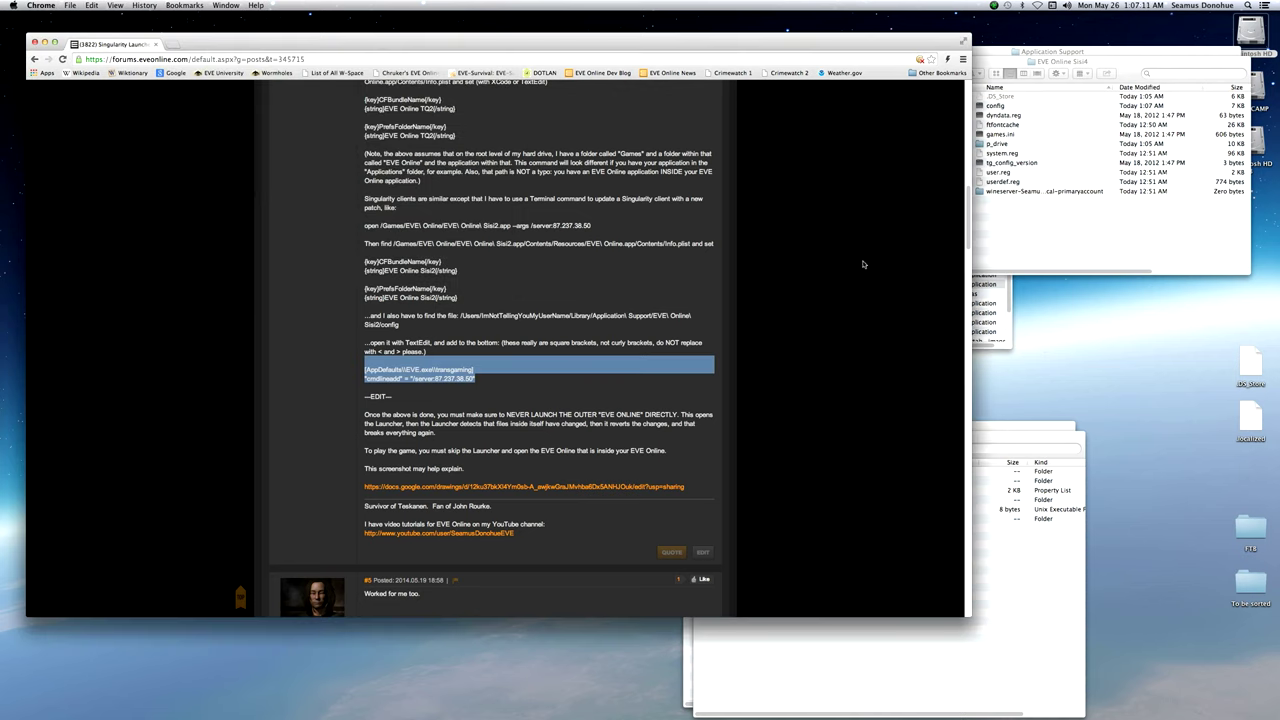
pyautogui.click(44, 43)
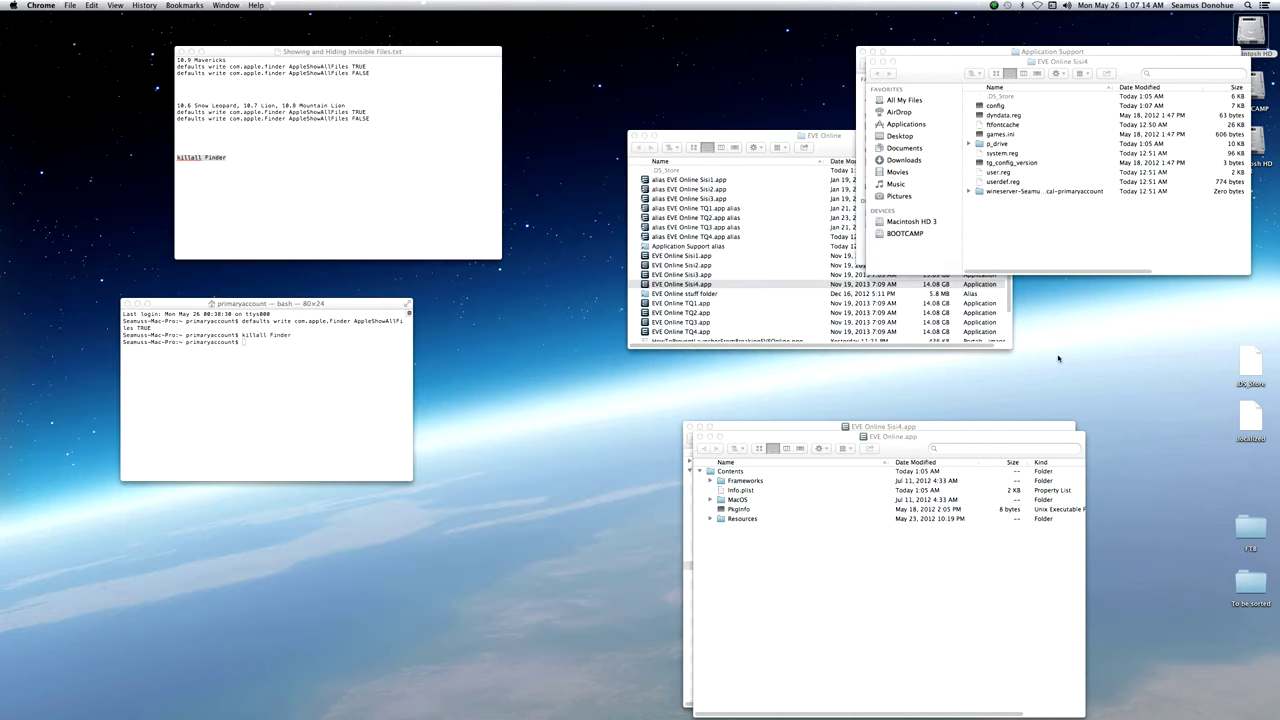
pyautogui.click(888, 598)
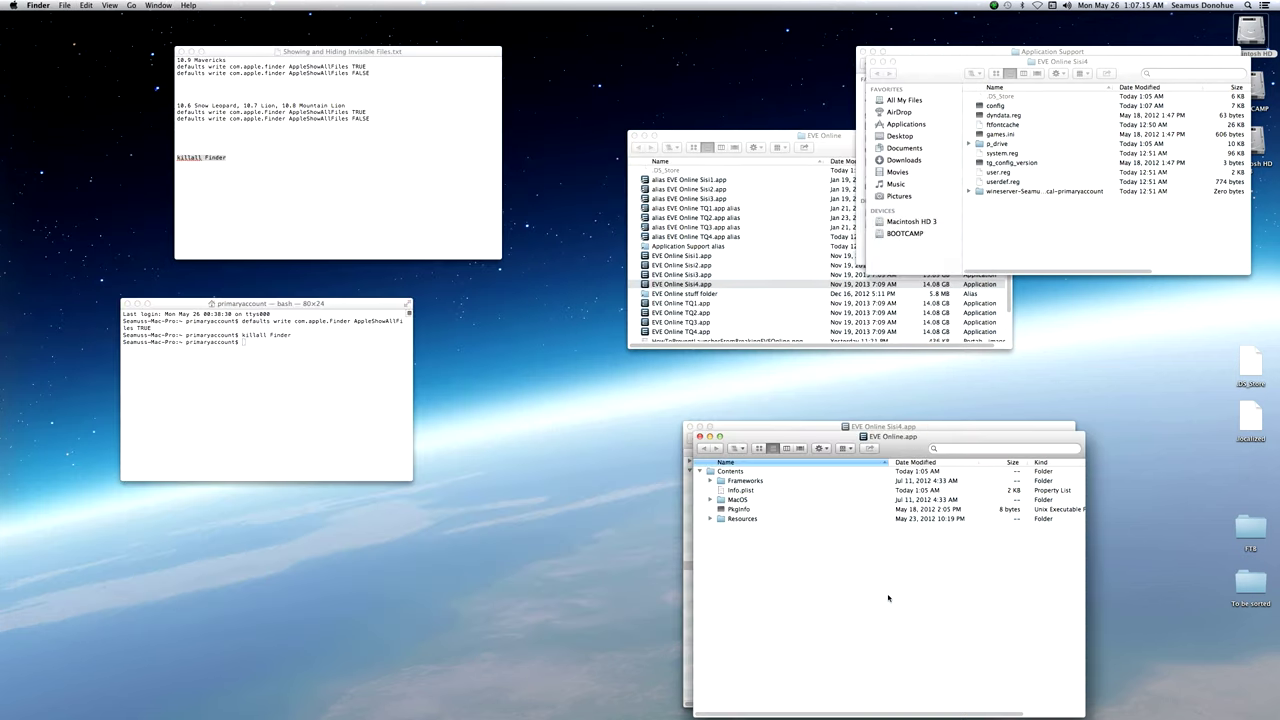
pyautogui.click(699, 437)
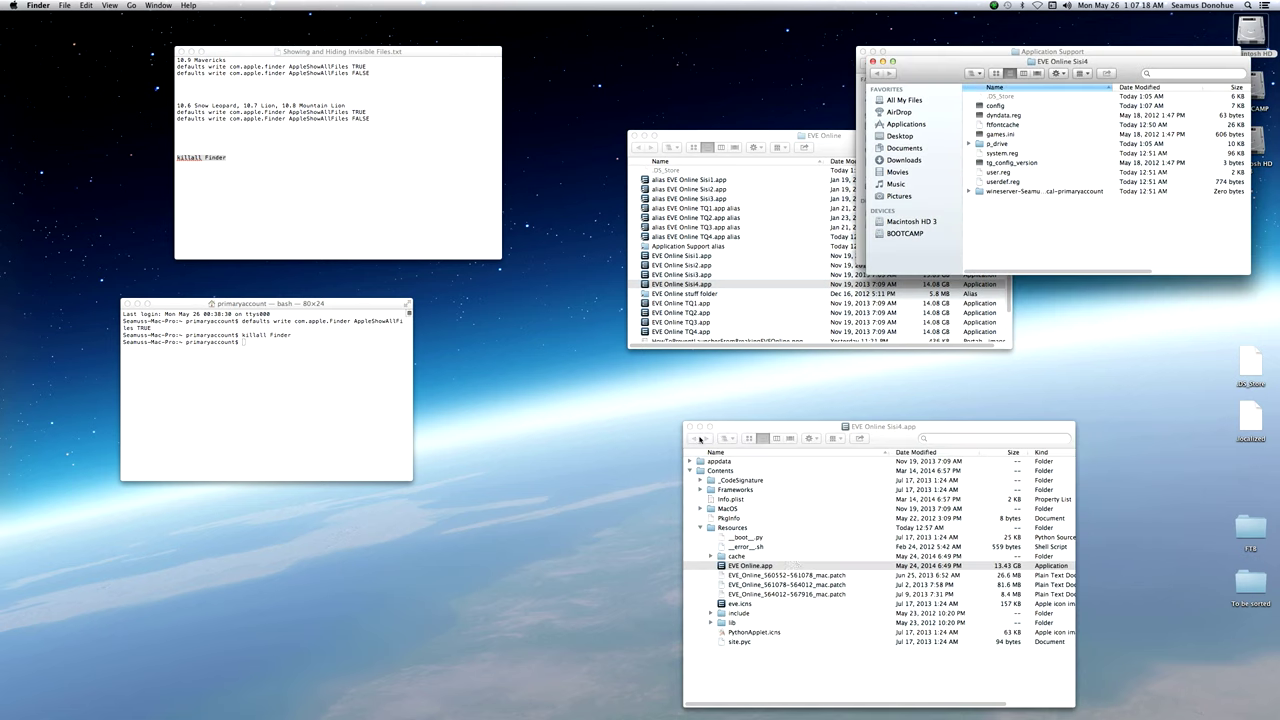
# Alias Sisi4's inner EVE Online.app, rename it with 'alias EVE Online Sisi4', and move it into EVE Online.
pyautogui.click(780, 566)
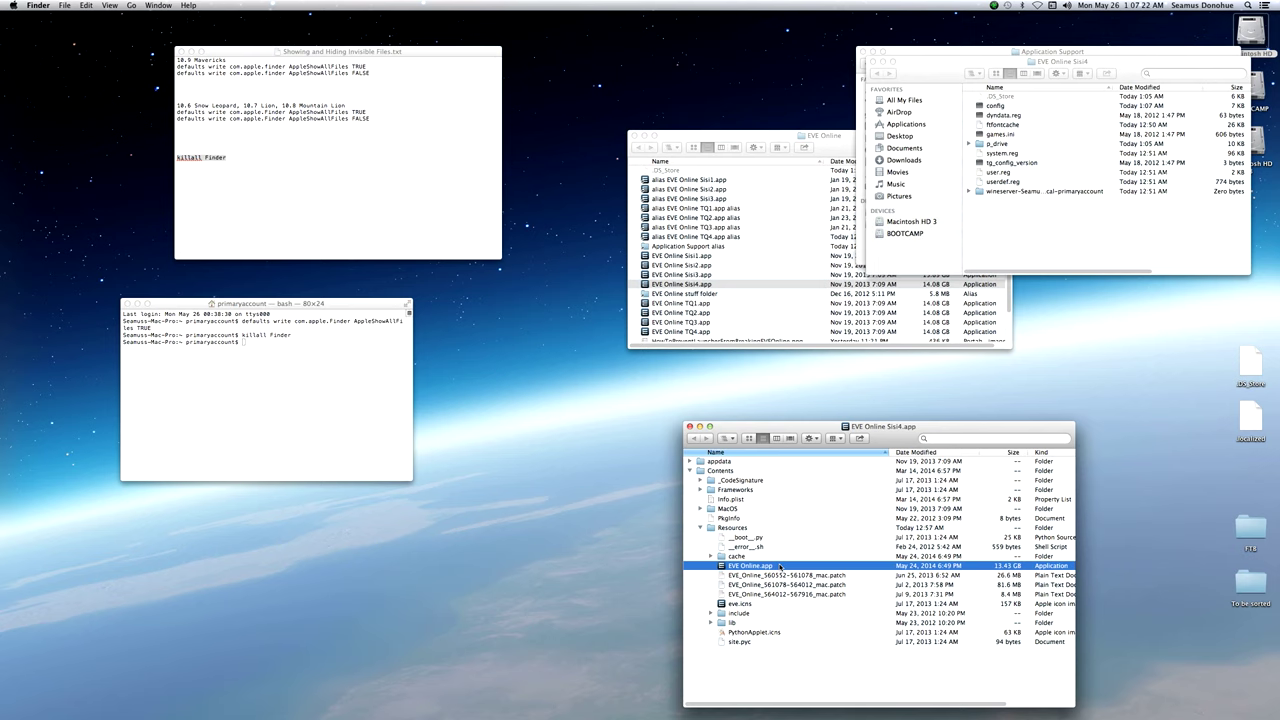
pyautogui.rightClick(780, 566)
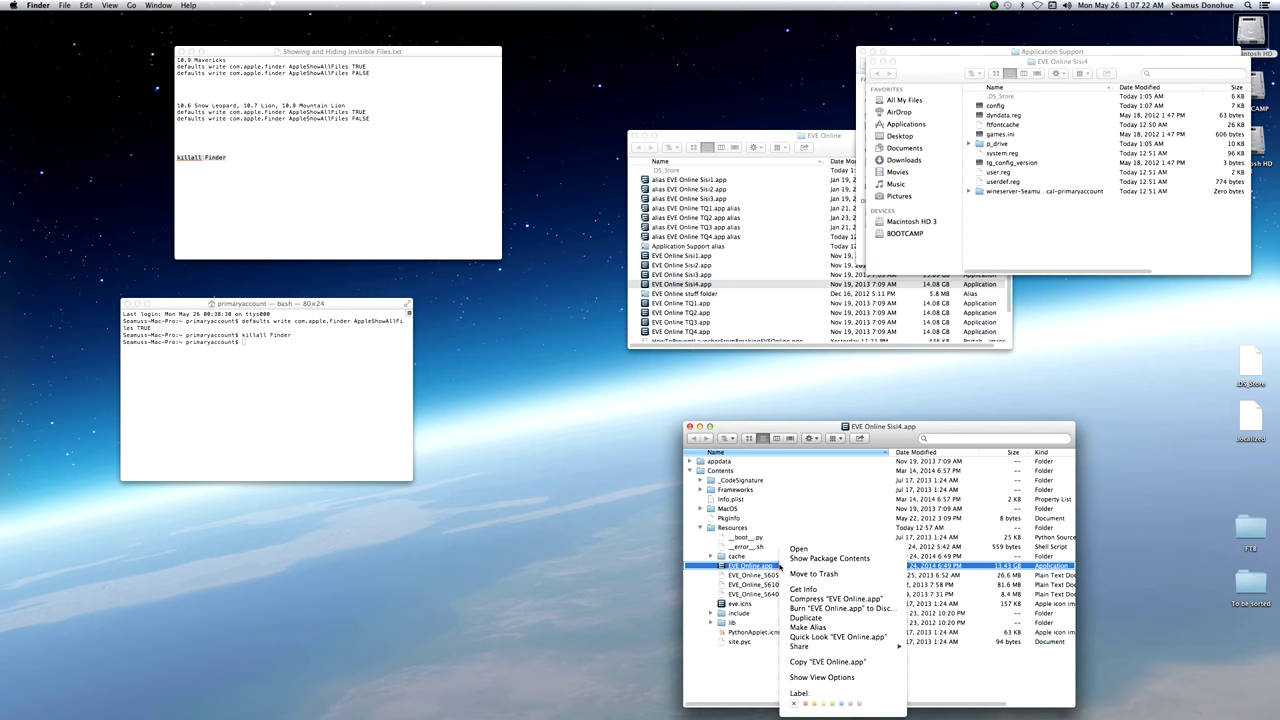
pyautogui.click(806, 627)
pyautogui.press('Left')
pyautogui.write('alias EVE')
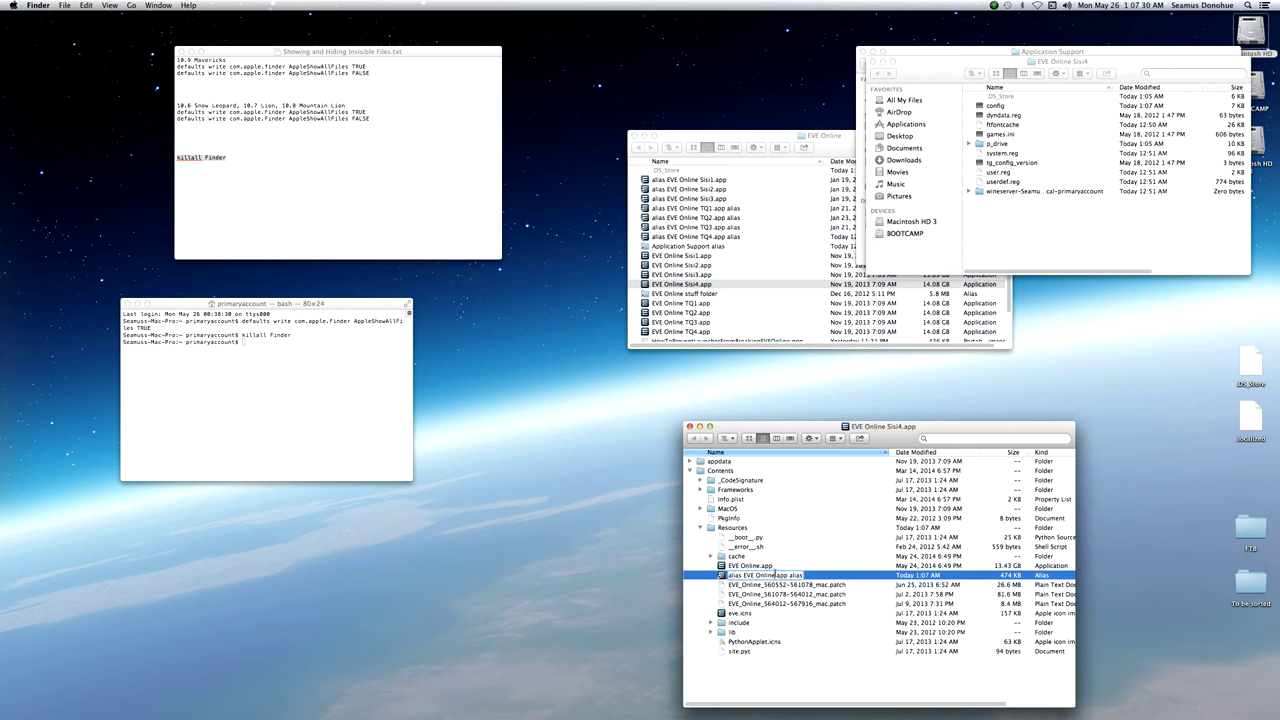
pyautogui.write(' Online Sisi4')
pyautogui.press('Return')
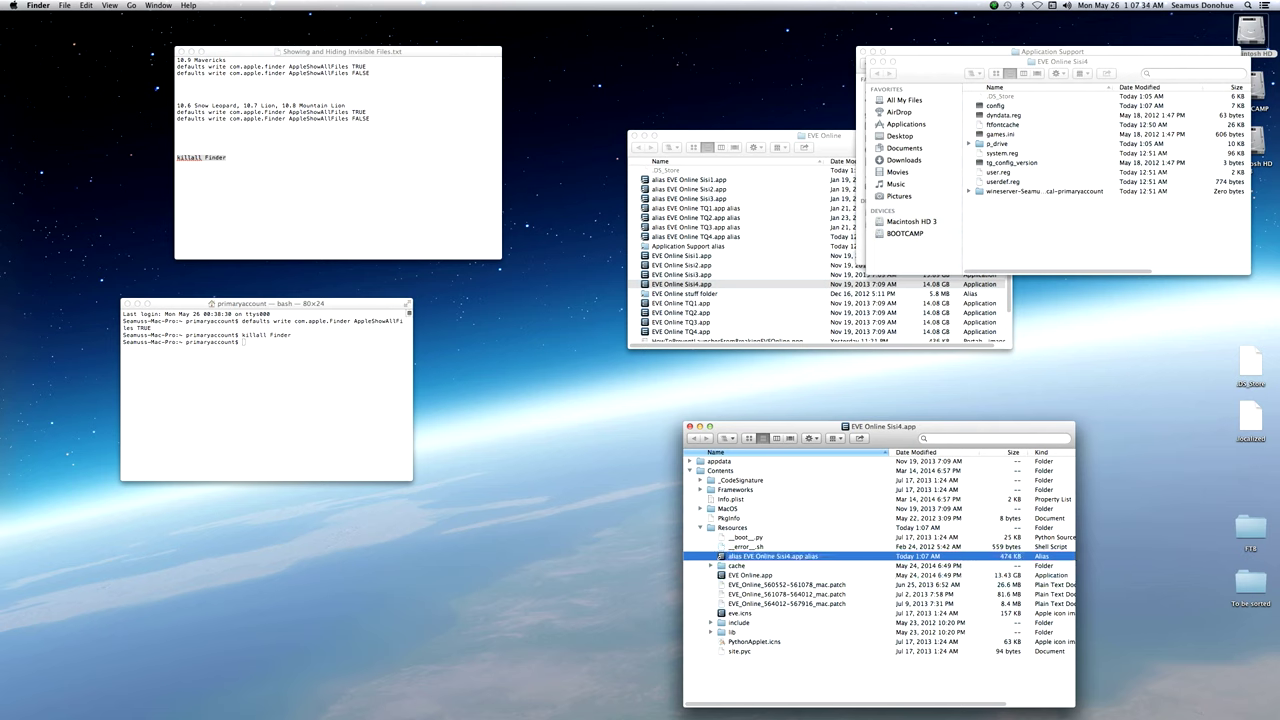
pyautogui.moveTo(793, 556); pyautogui.dragTo(798, 212)
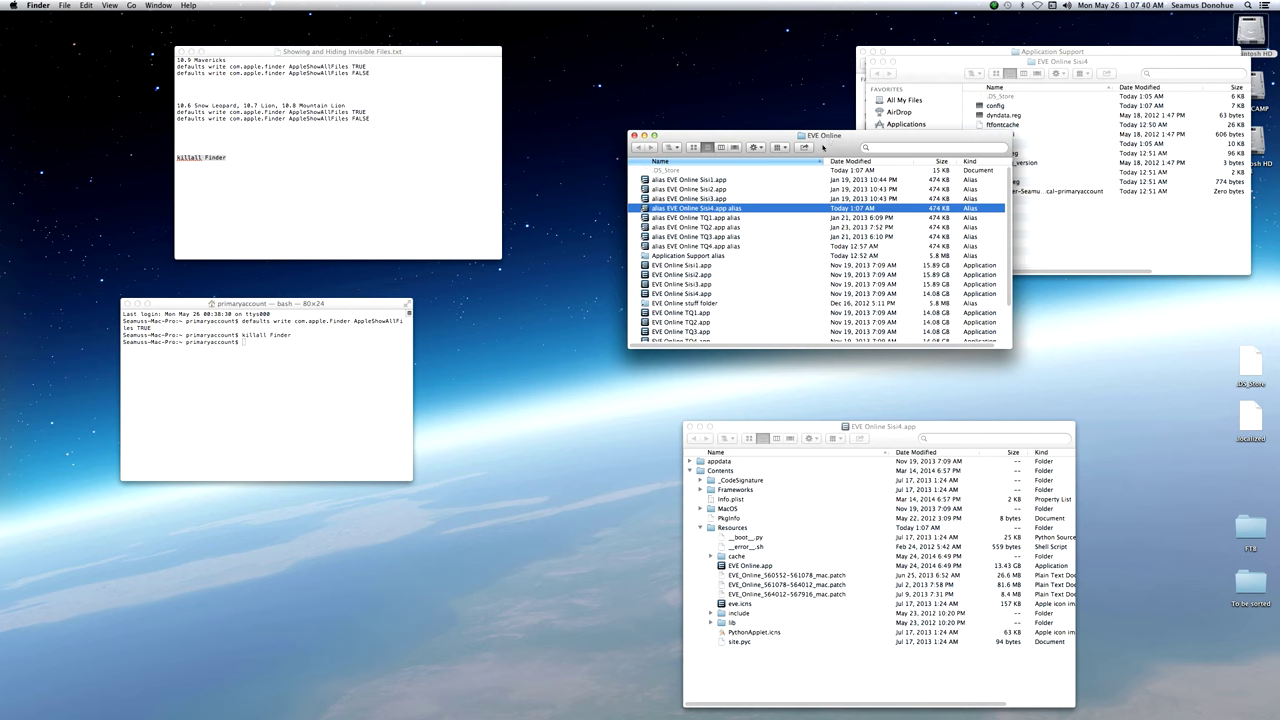
# Enlarge the EVE Online folder window and open Singularity update commands.txt.
pyautogui.moveTo(1010, 347); pyautogui.dragTo(1042, 411)
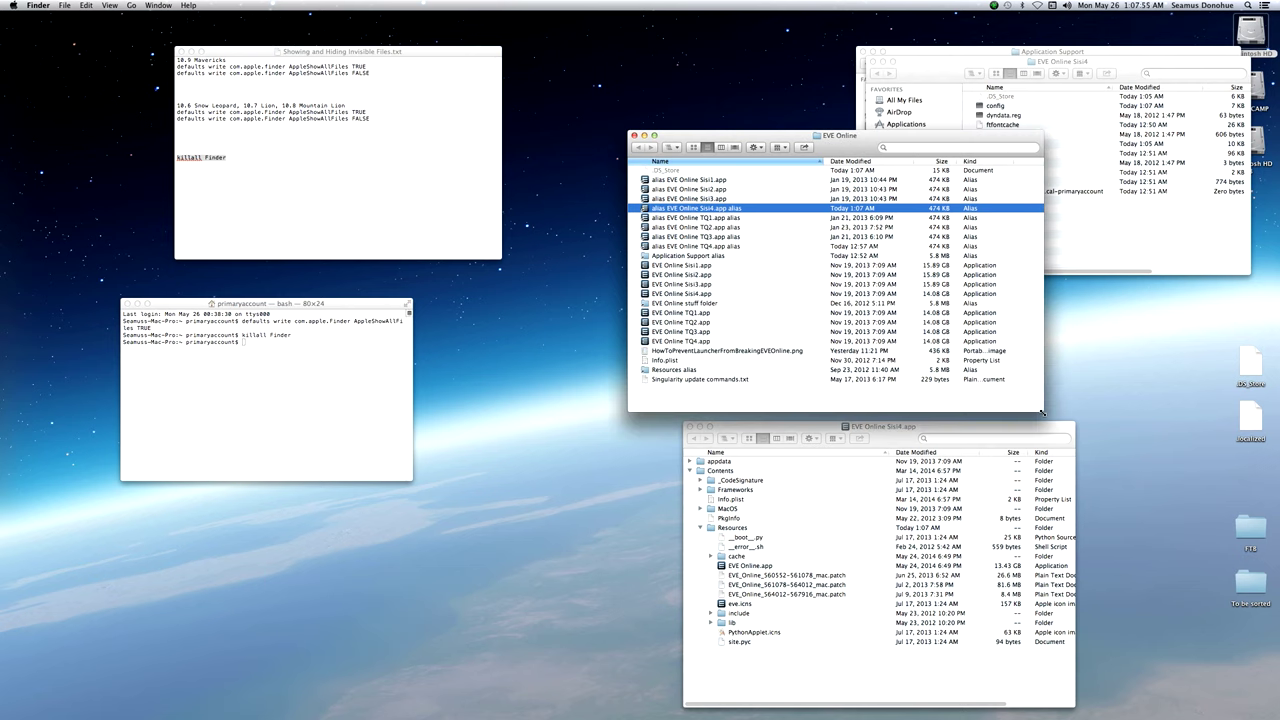
pyautogui.click(742, 381)
pyautogui.doubleClick(753, 381)
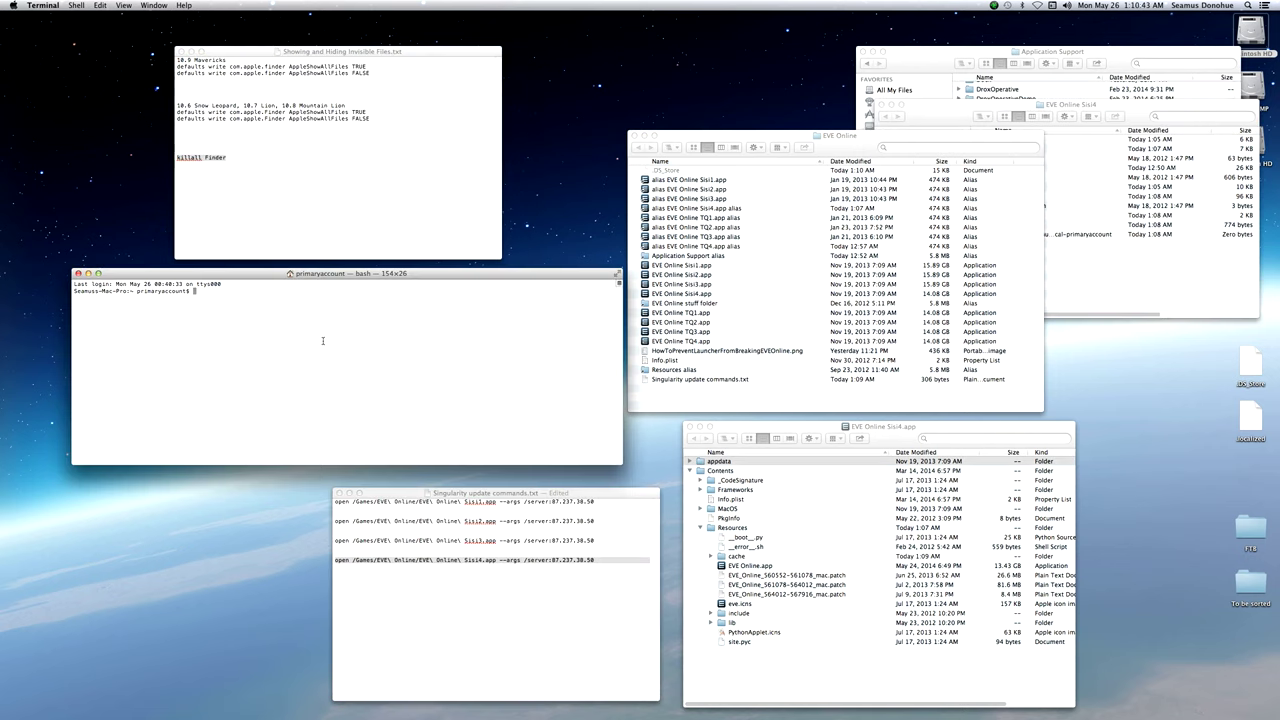
# In Terminal, run open on EVE Online Sisi4.app with --args /server:87.237.38.50.
pyautogui.write('open')
pyautogui.click(787, 647)
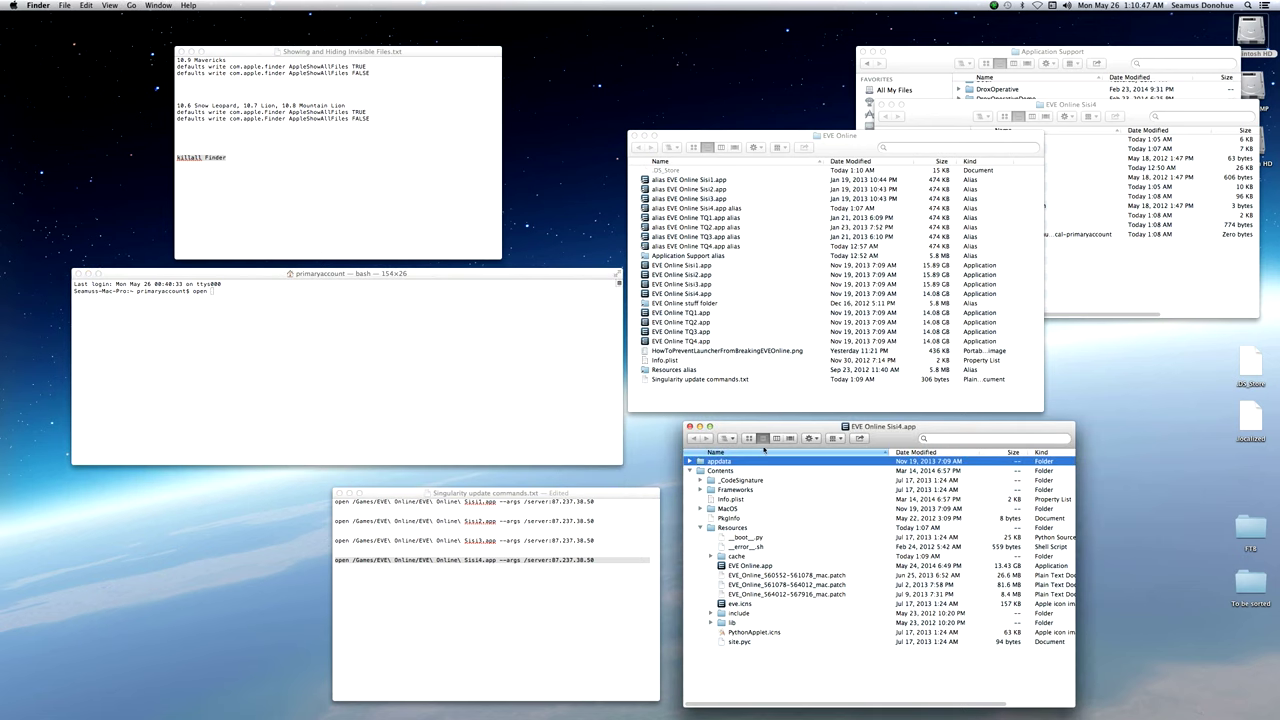
pyautogui.click(704, 296)
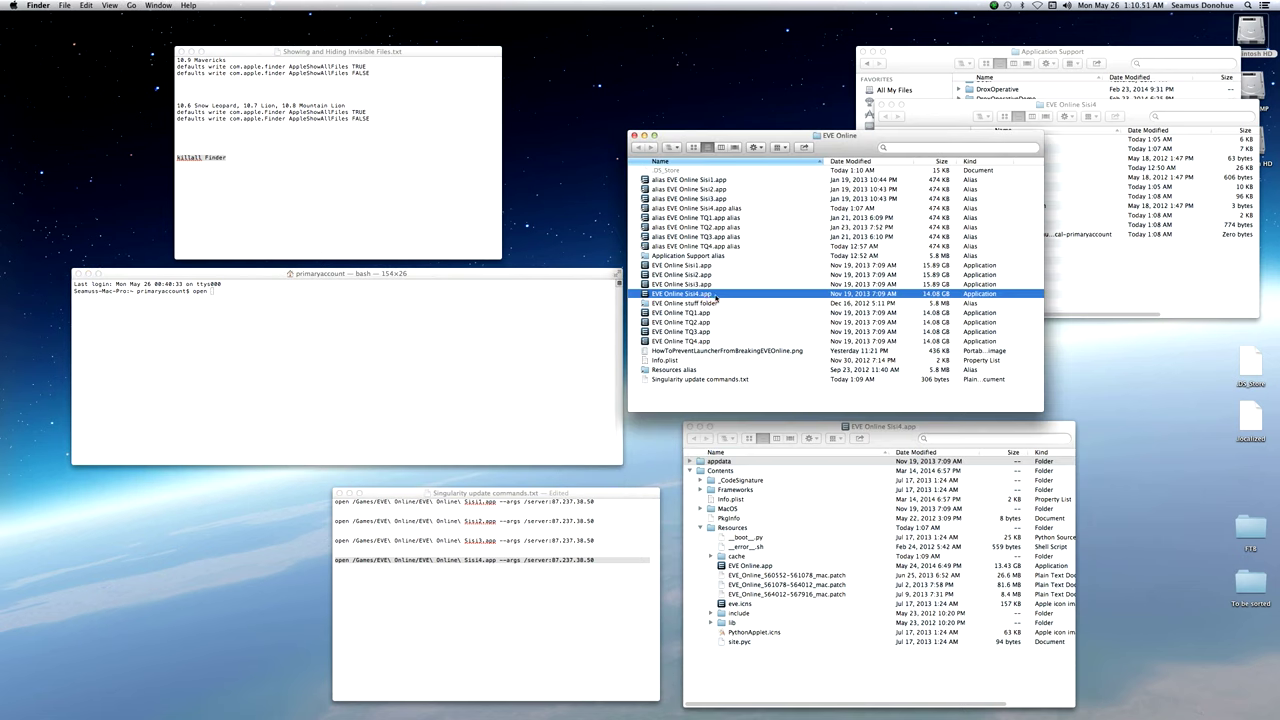
pyautogui.moveTo(715, 298); pyautogui.dragTo(391, 335)
pyautogui.click(404, 318)
pyautogui.write('--args /server:87.237.38.50')
pyautogui.press('Return')
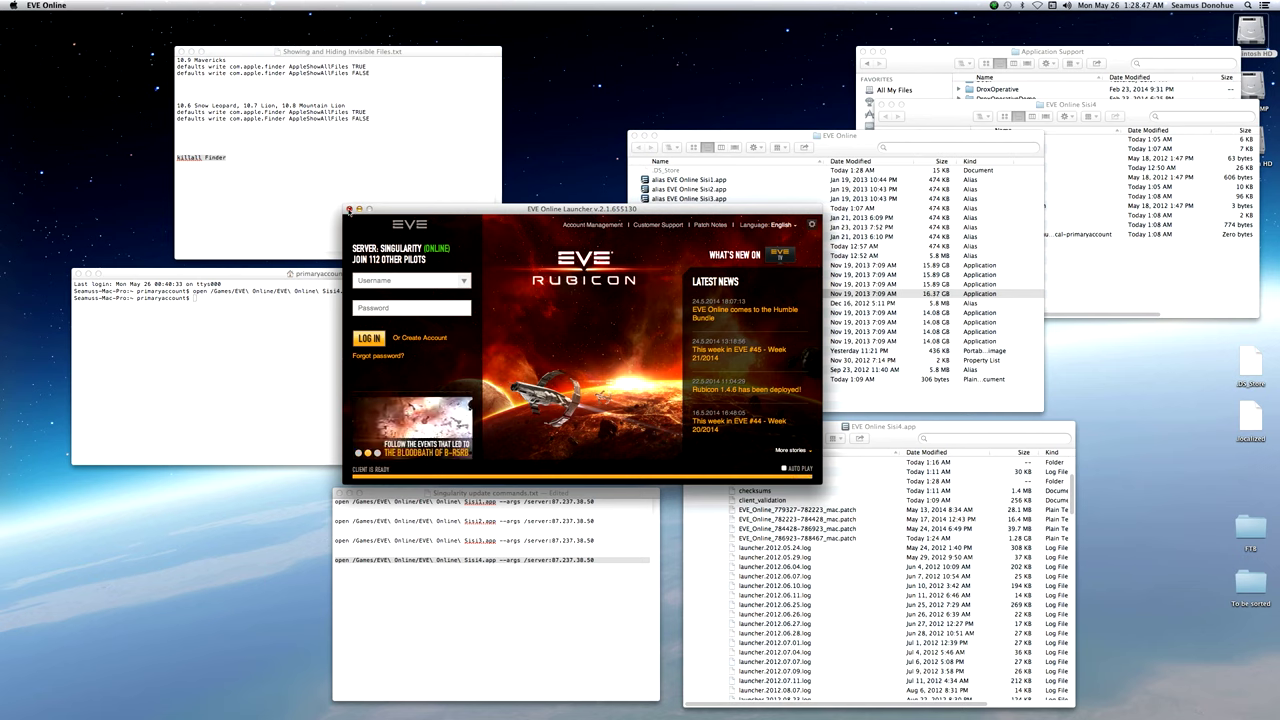
# Close the EVE launcher and return to Sisi4's package contents list, collapsing the cache folder.
pyautogui.click(349, 210)
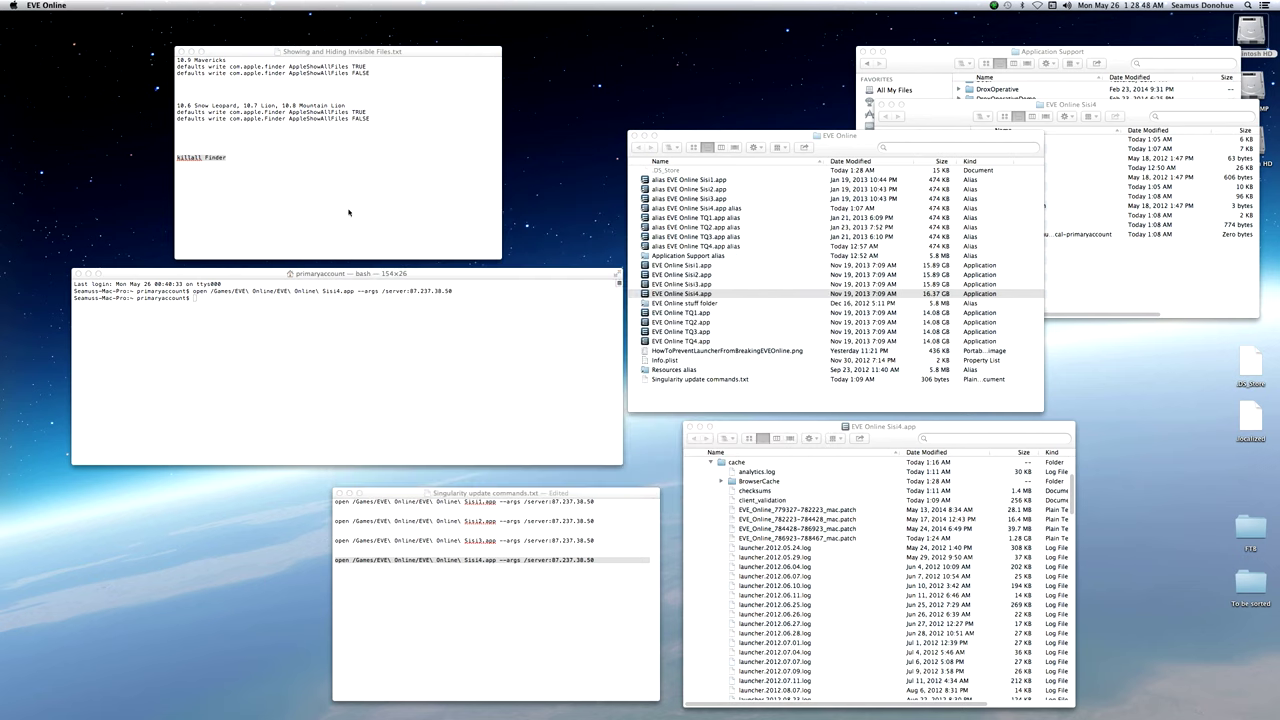
pyautogui.click(695, 294)
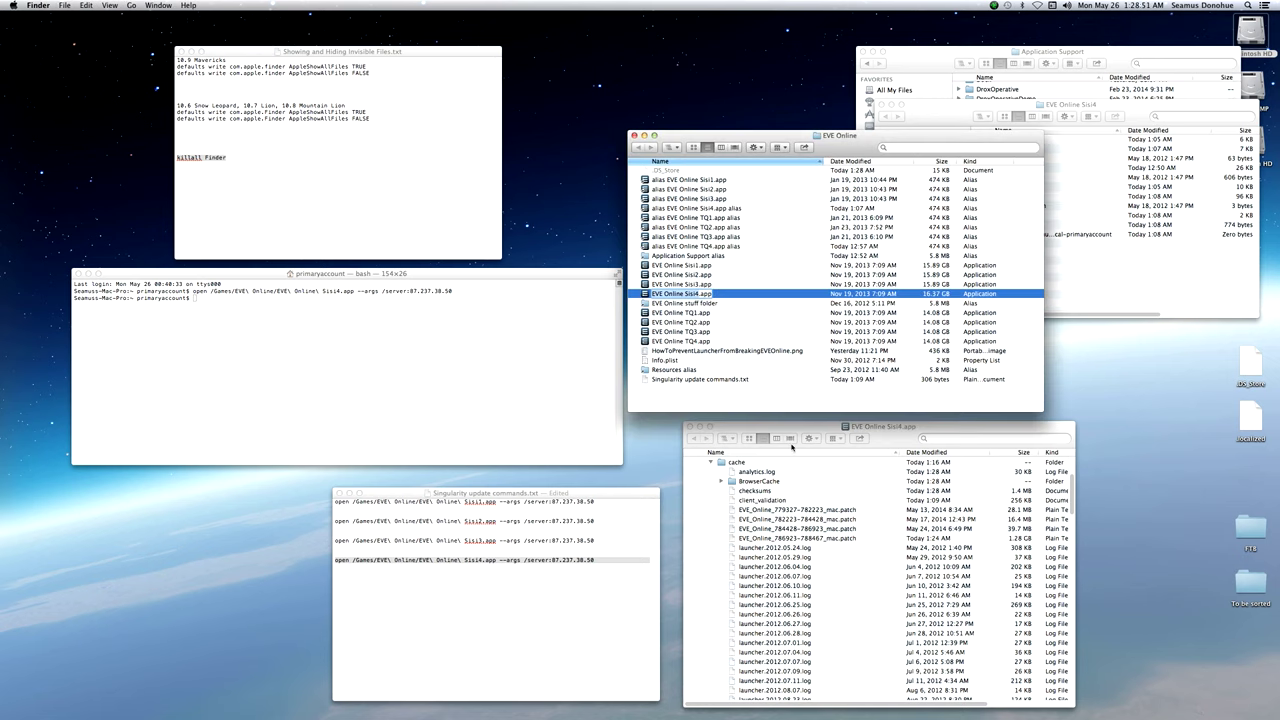
pyautogui.click(791, 447)
pyautogui.scroll(3, 767, 513)
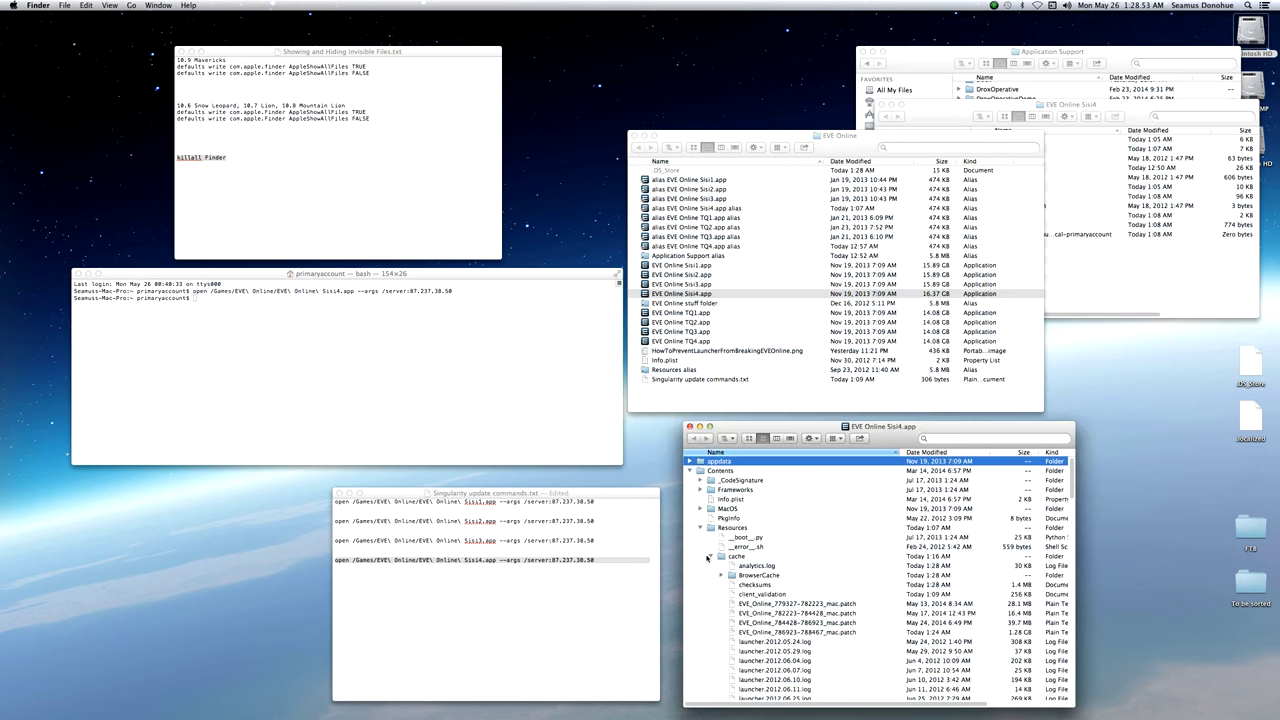
pyautogui.click(709, 557)
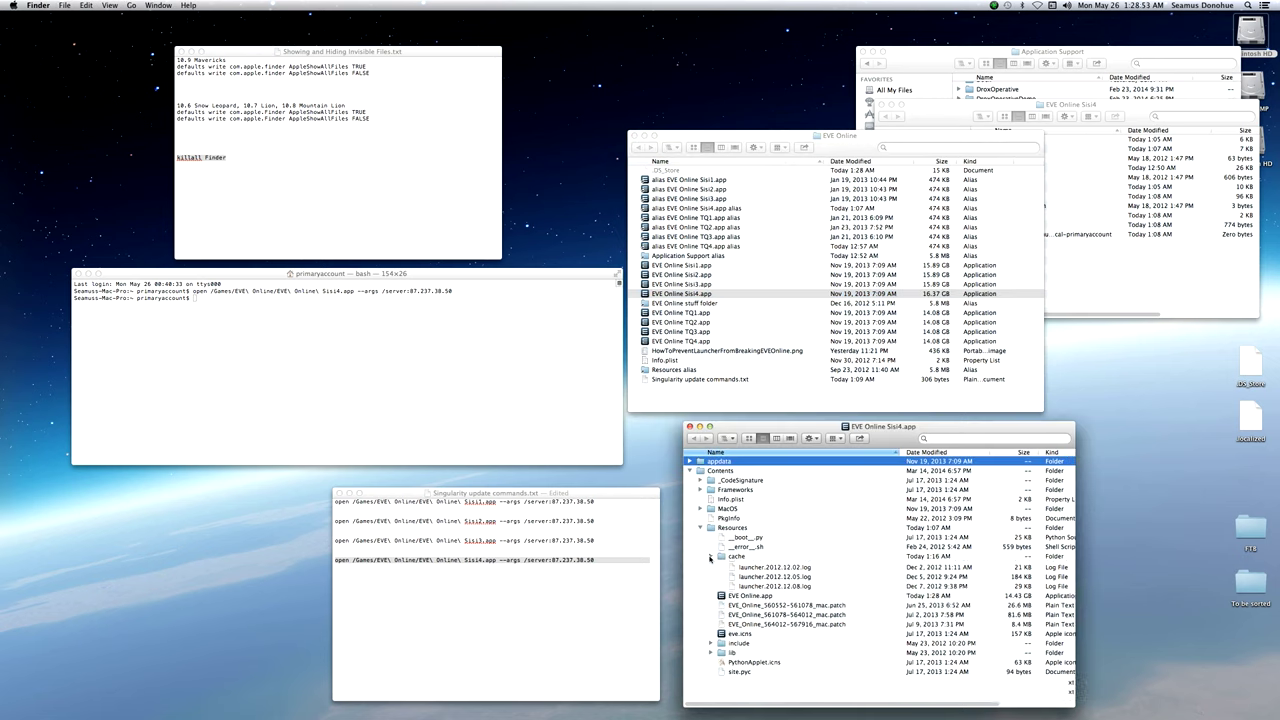
pyautogui.click(713, 293)
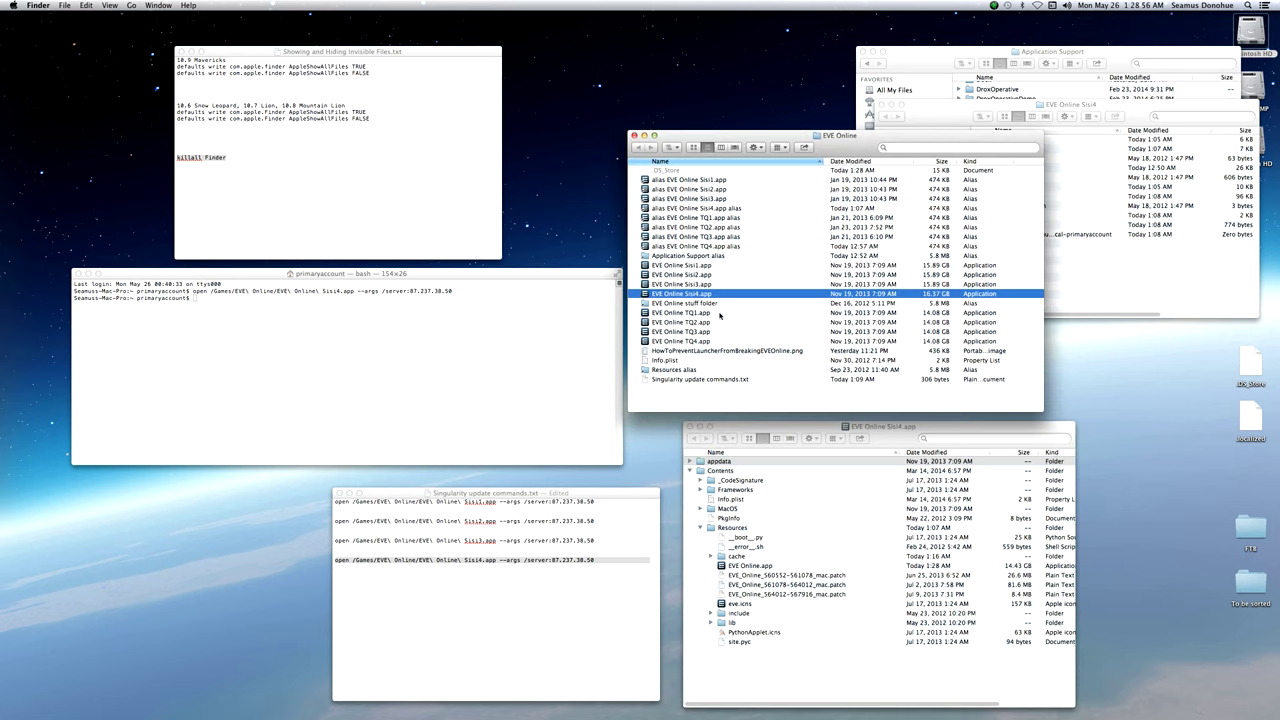
pyautogui.press('super+grave')
# Show the package contents of the inner EVE Online.app under Sisi4's Contents/Resources.
pyautogui.click(732, 471)
pyautogui.click(727, 527)
pyautogui.click(760, 566)
pyautogui.rightClick(760, 567)
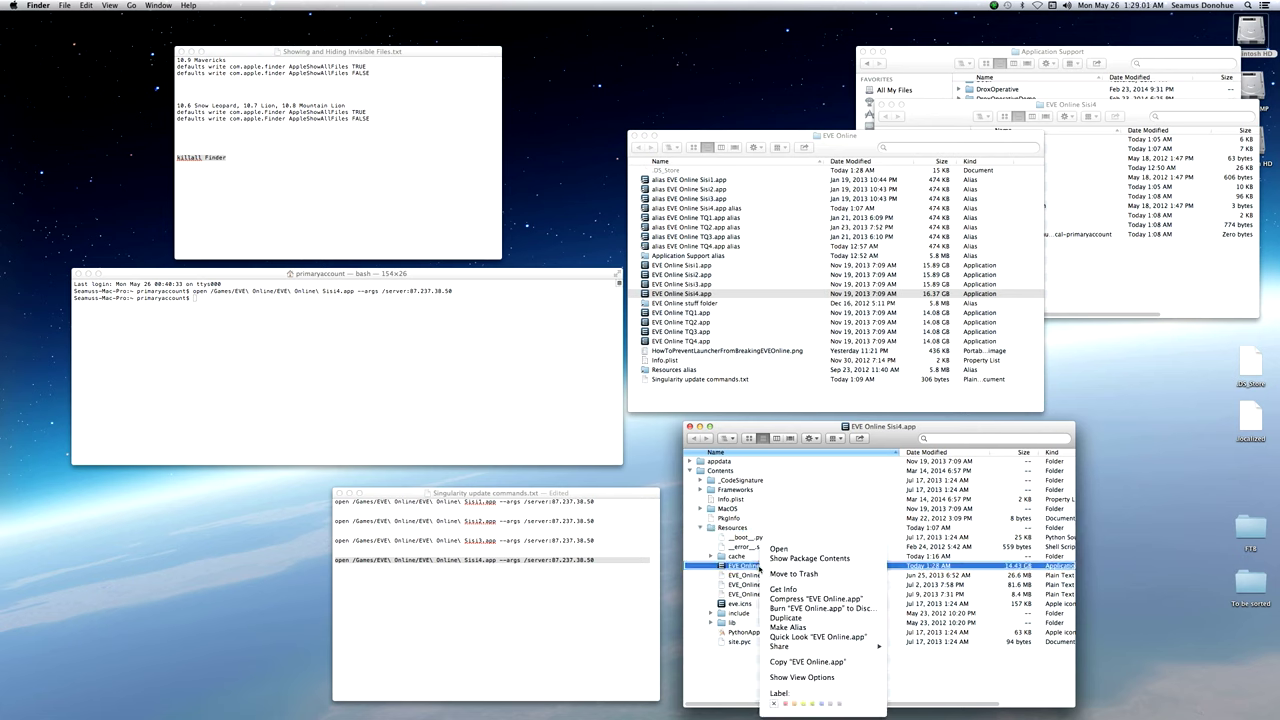
pyautogui.click(794, 560)
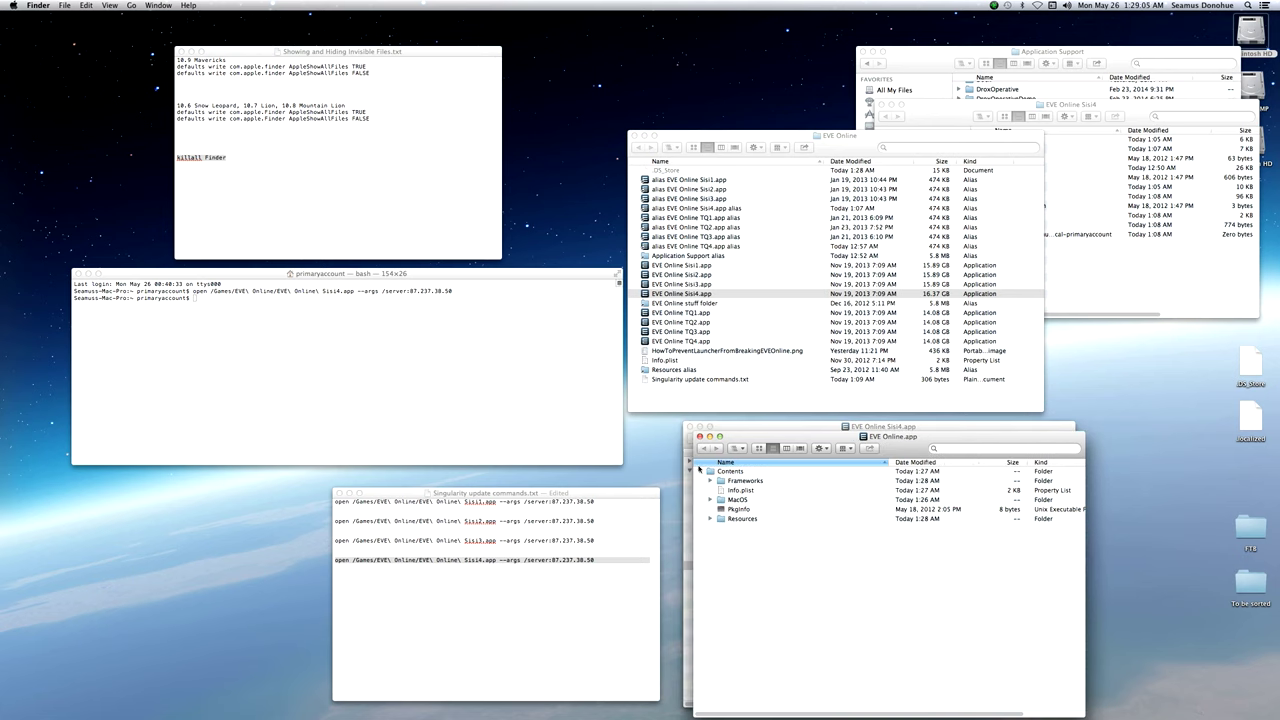
# Open Info.plist in TextEdit via Open With > Other.
pyautogui.rightClick(758, 494)
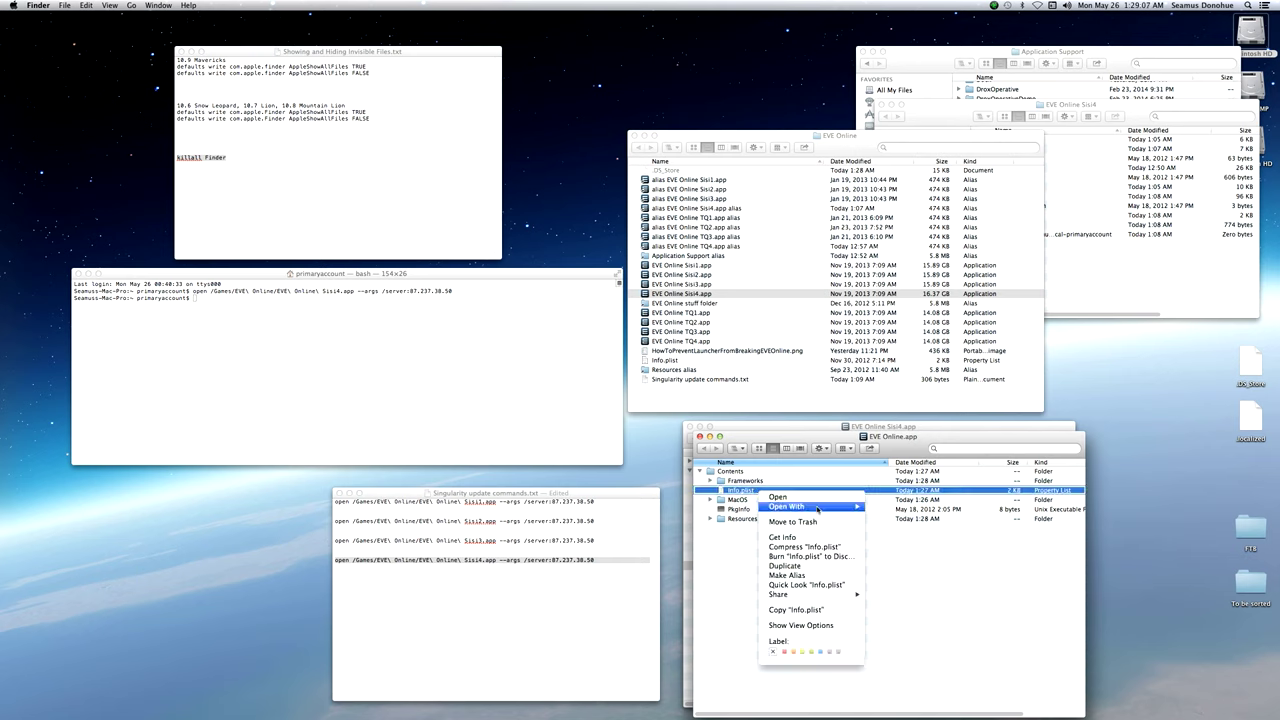
pyautogui.moveTo(818, 507)
pyautogui.click(899, 535)
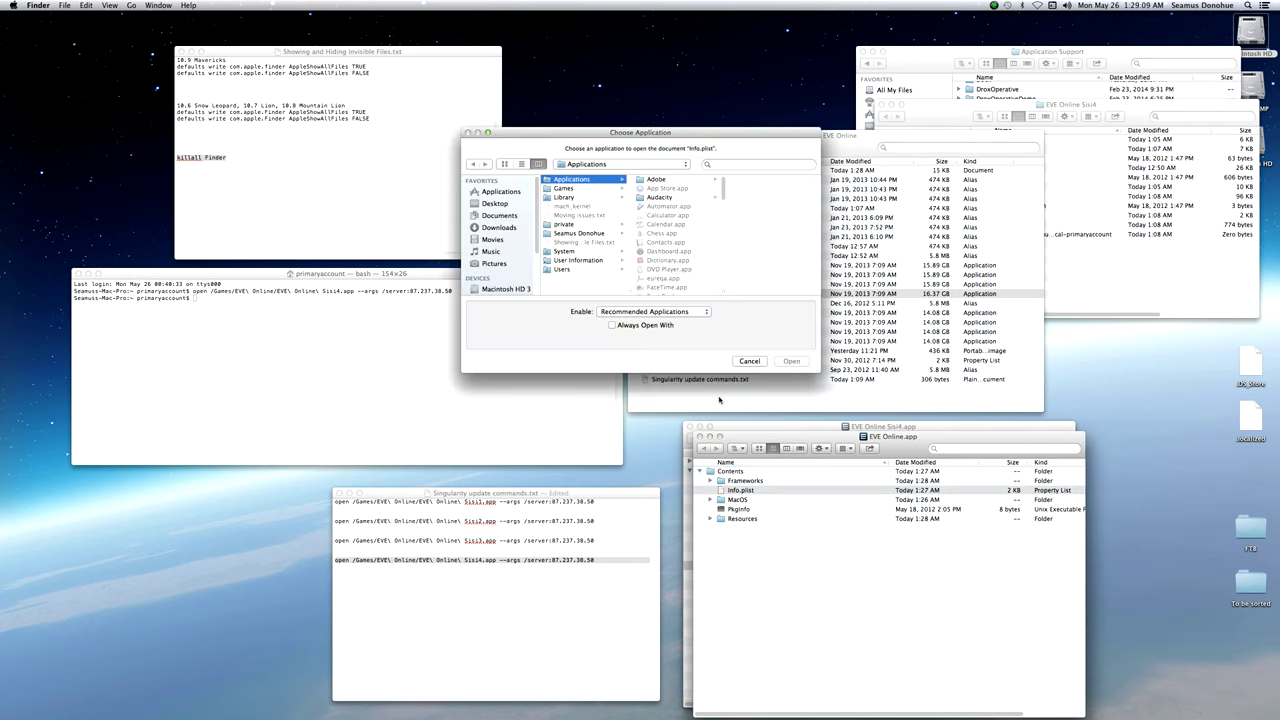
pyautogui.scroll(-10, 724, 190)
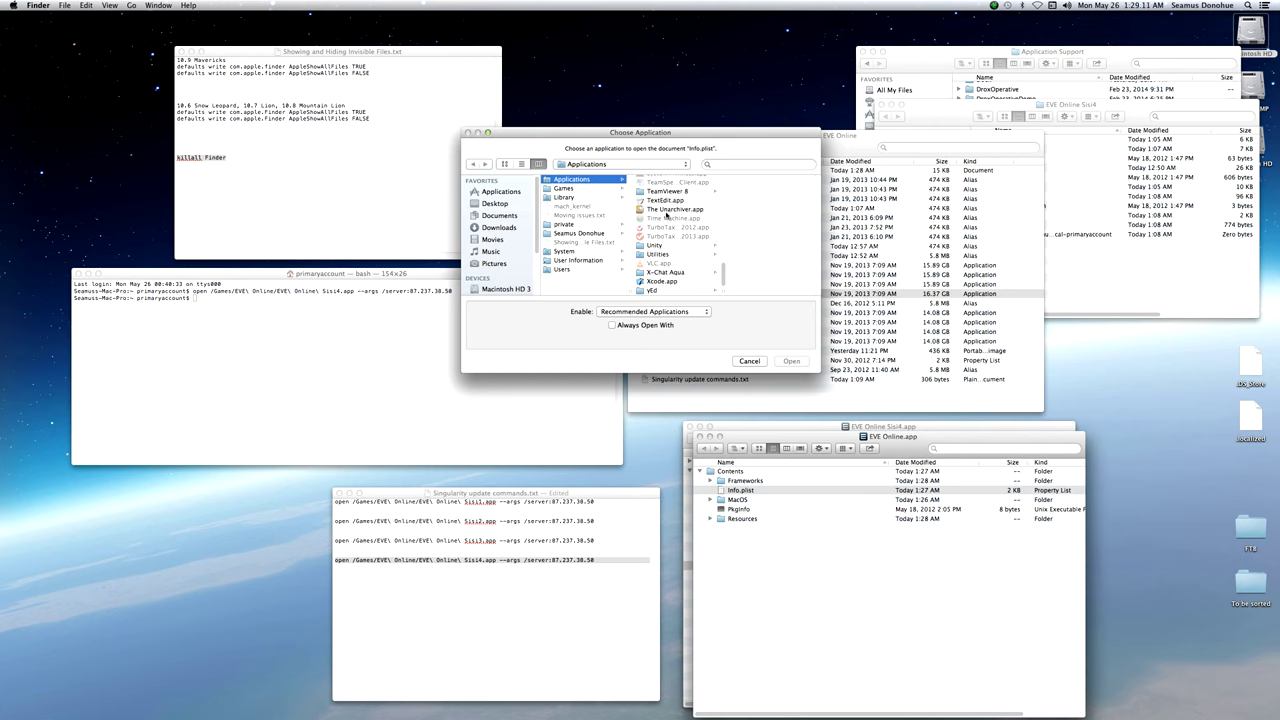
pyautogui.doubleClick(665, 200)
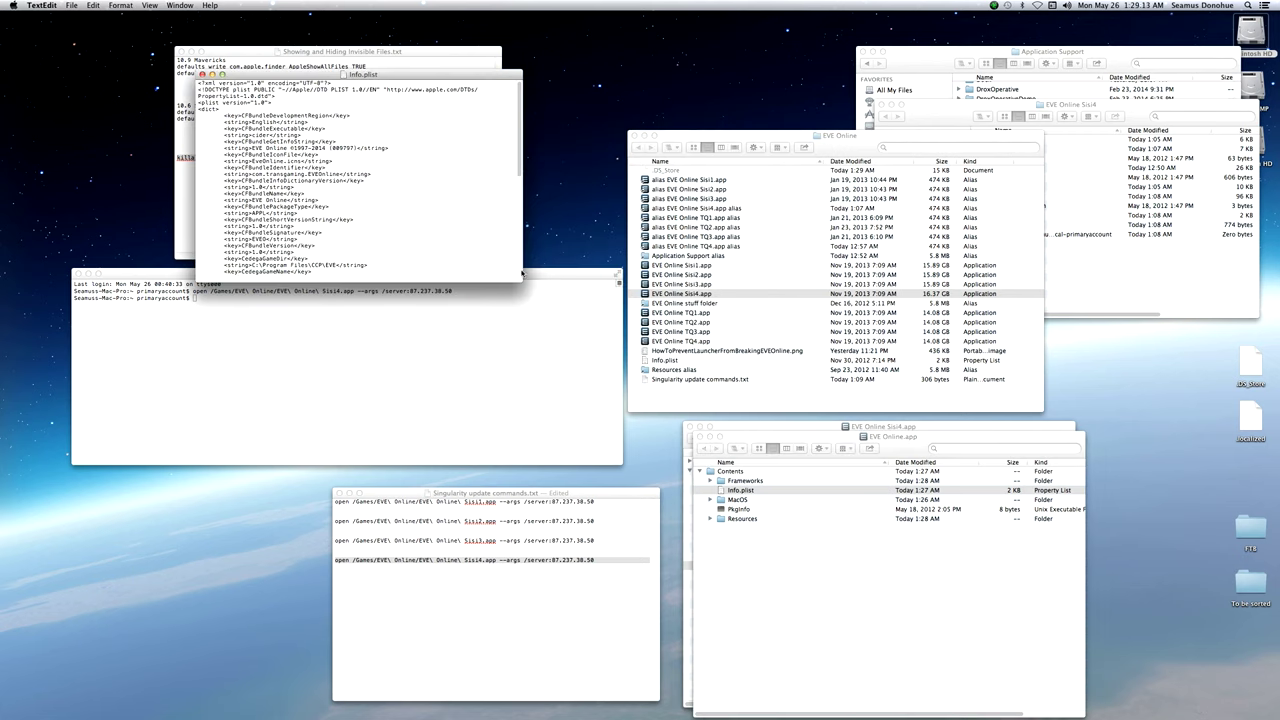
# Append 'Sisi4' to the CFBundleName and PrefsFolderName strings in Info.plist.
pyautogui.moveTo(516, 276); pyautogui.dragTo(582, 473)
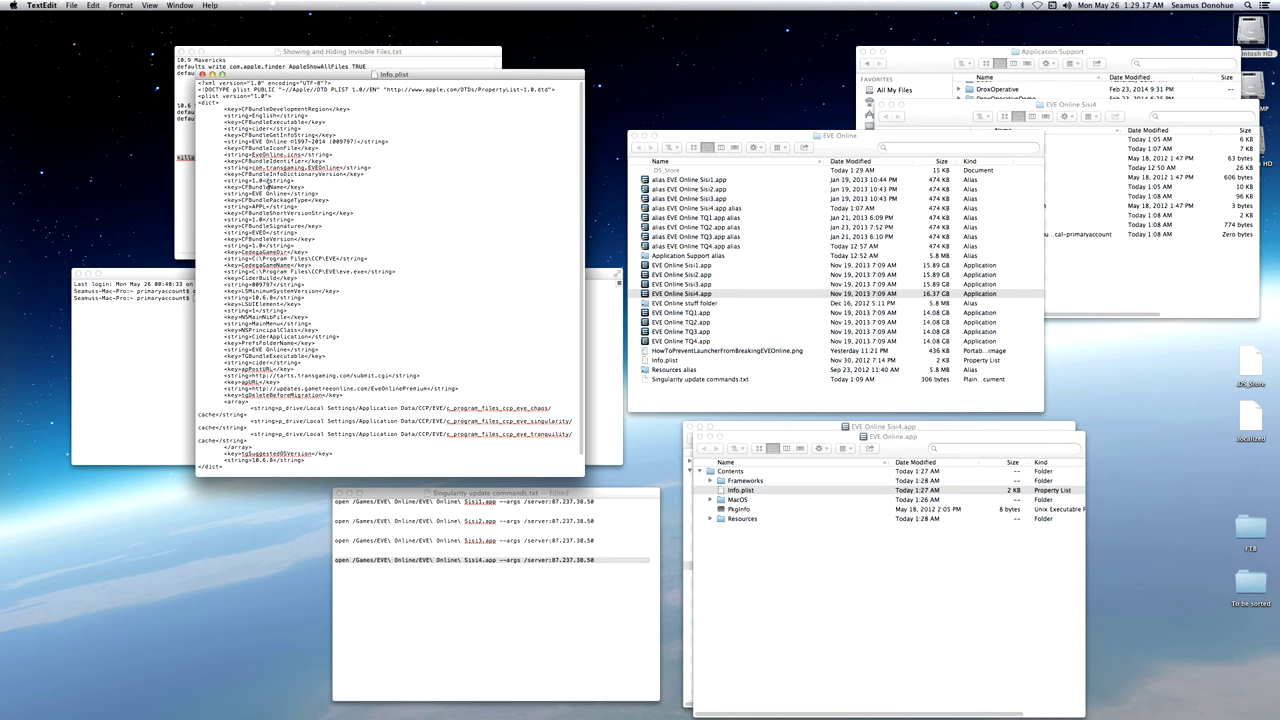
pyautogui.write('Sisi4</string>')
pyautogui.click(314, 349)
pyautogui.write('Sisi4')
# Save and close Info.plist, then close the inner EVE Online.app window.
pyautogui.press('super+s')
pyautogui.press('super+w')
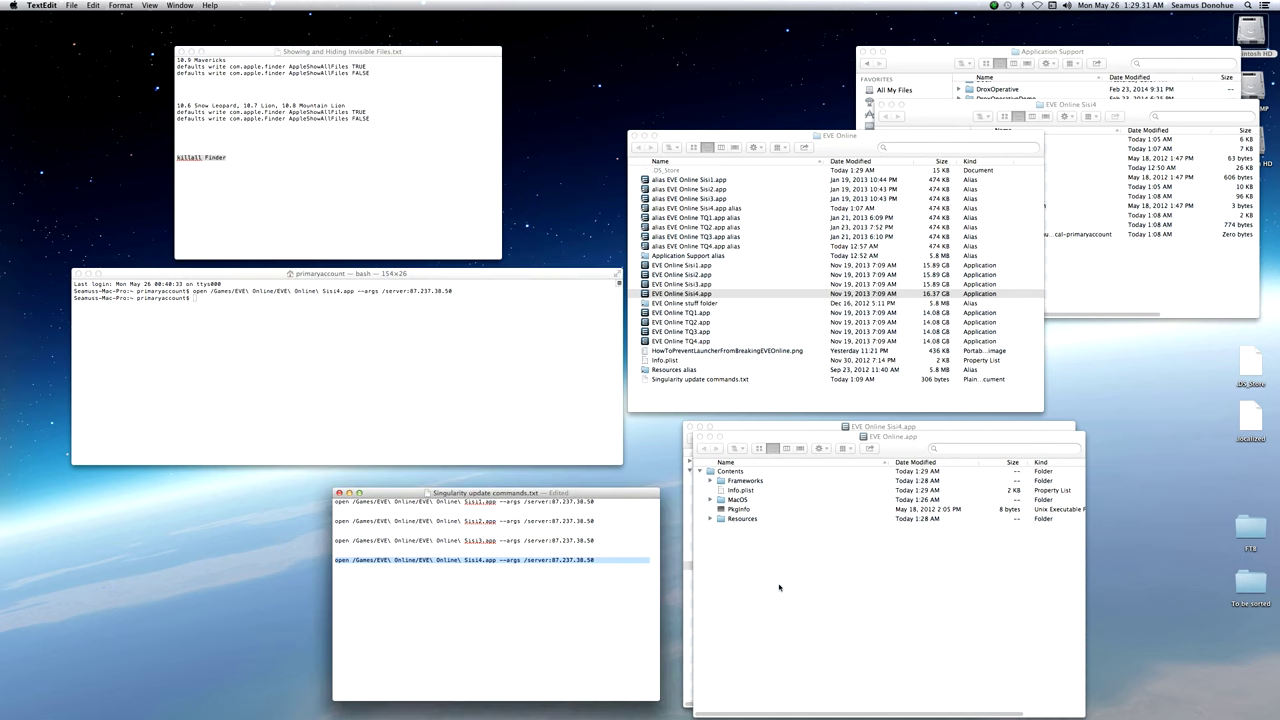
pyautogui.click(779, 587)
pyautogui.press('super+w')
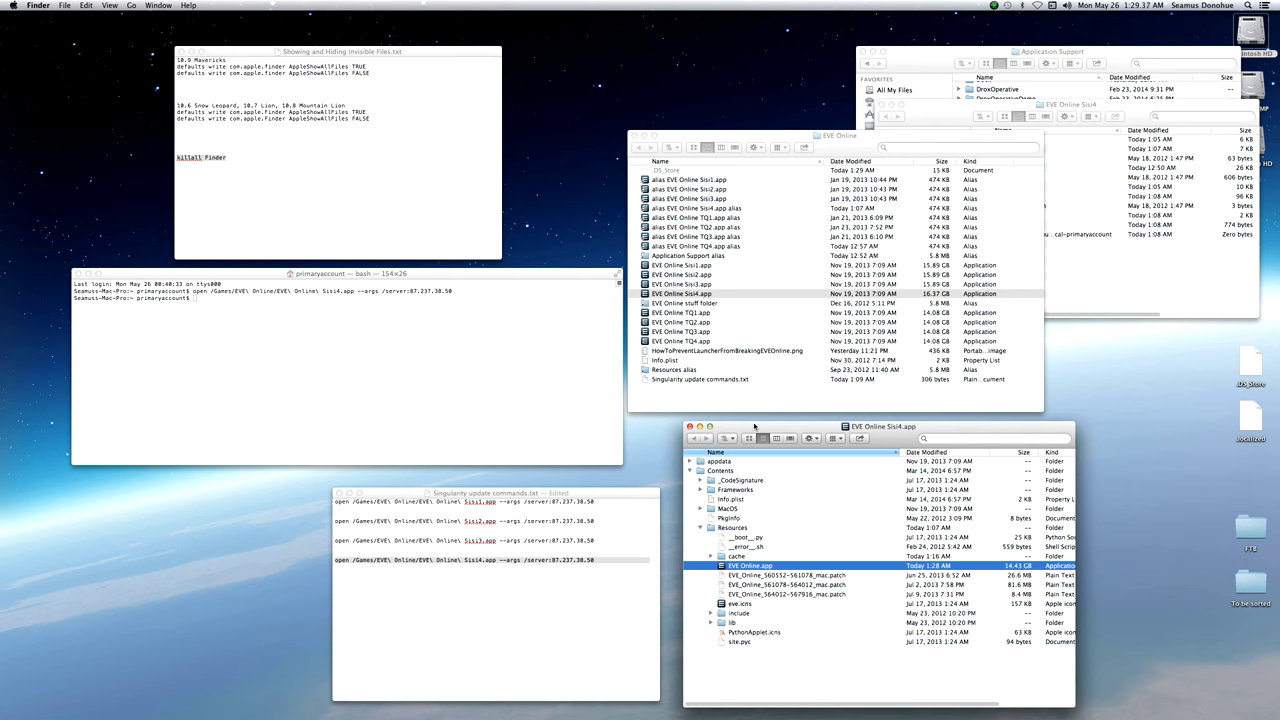
# Select EVE Online Sisi4.app, review the Sisi1 launch command and Terminal, then return to the game folder.
pyautogui.click(694, 295)
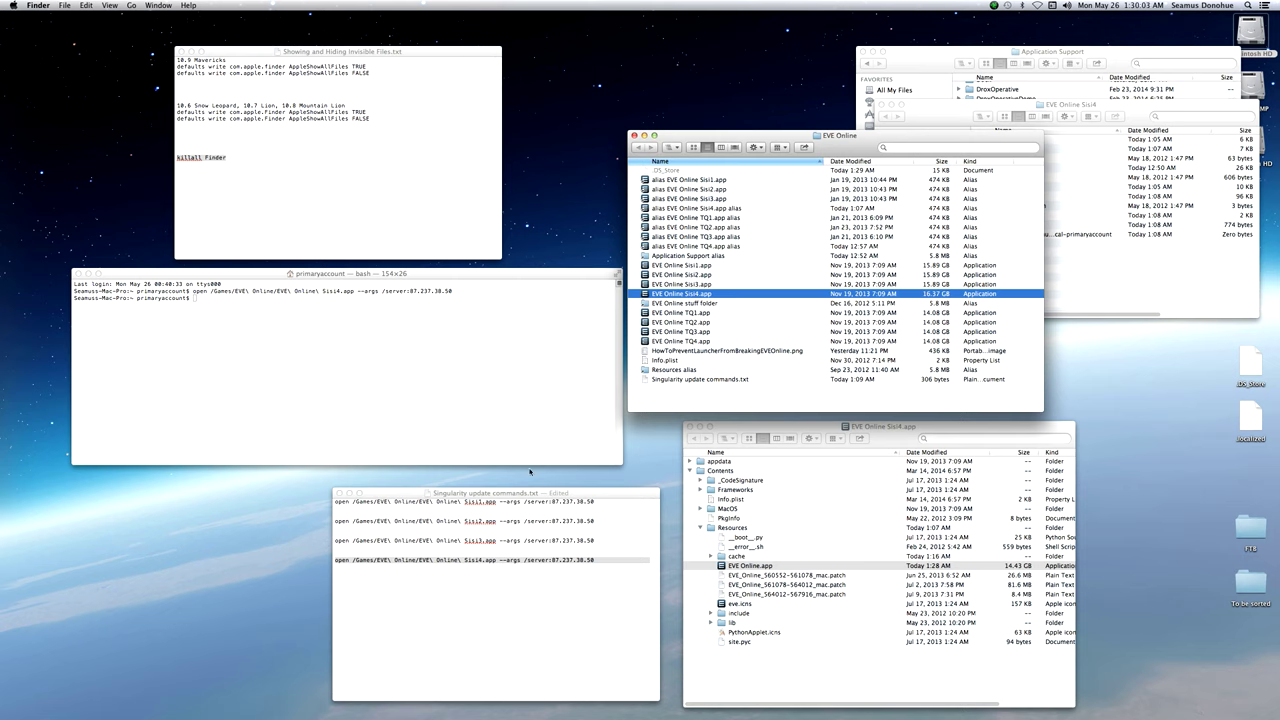
pyautogui.click(607, 502)
pyautogui.moveTo(607, 502); pyautogui.dragTo(594, 448)
pyautogui.click(440, 343)
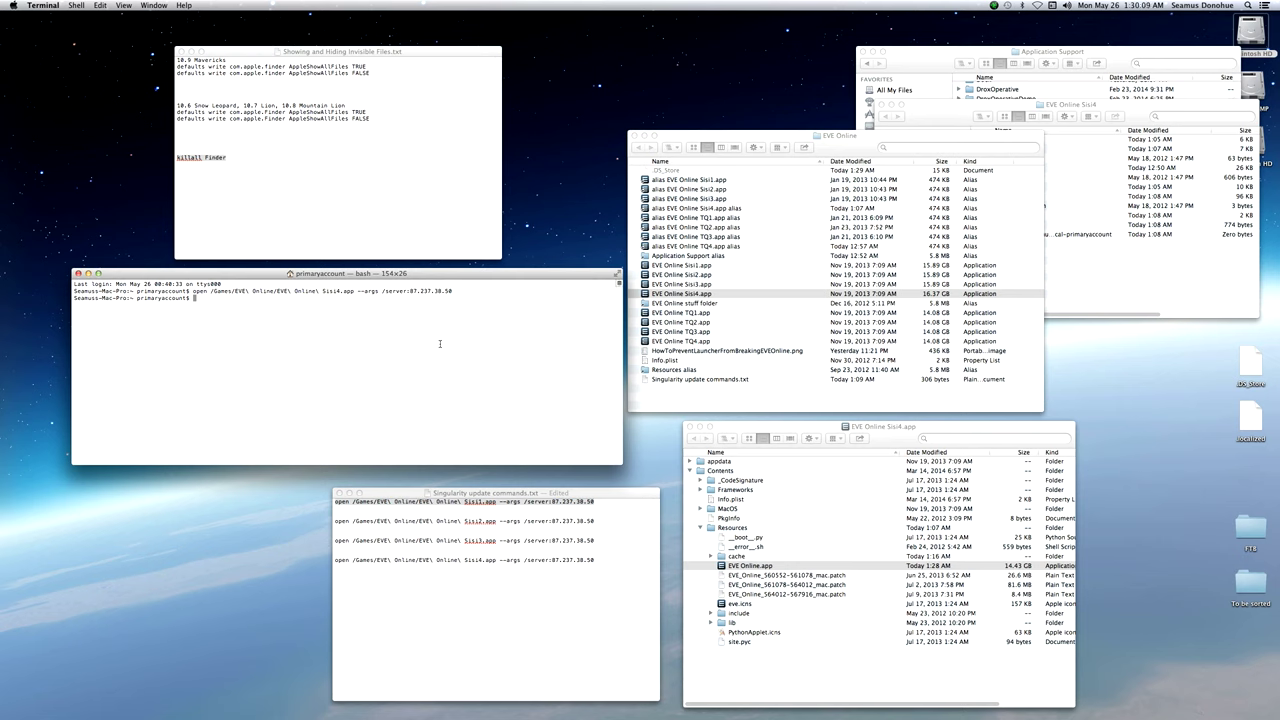
pyautogui.click(714, 270)
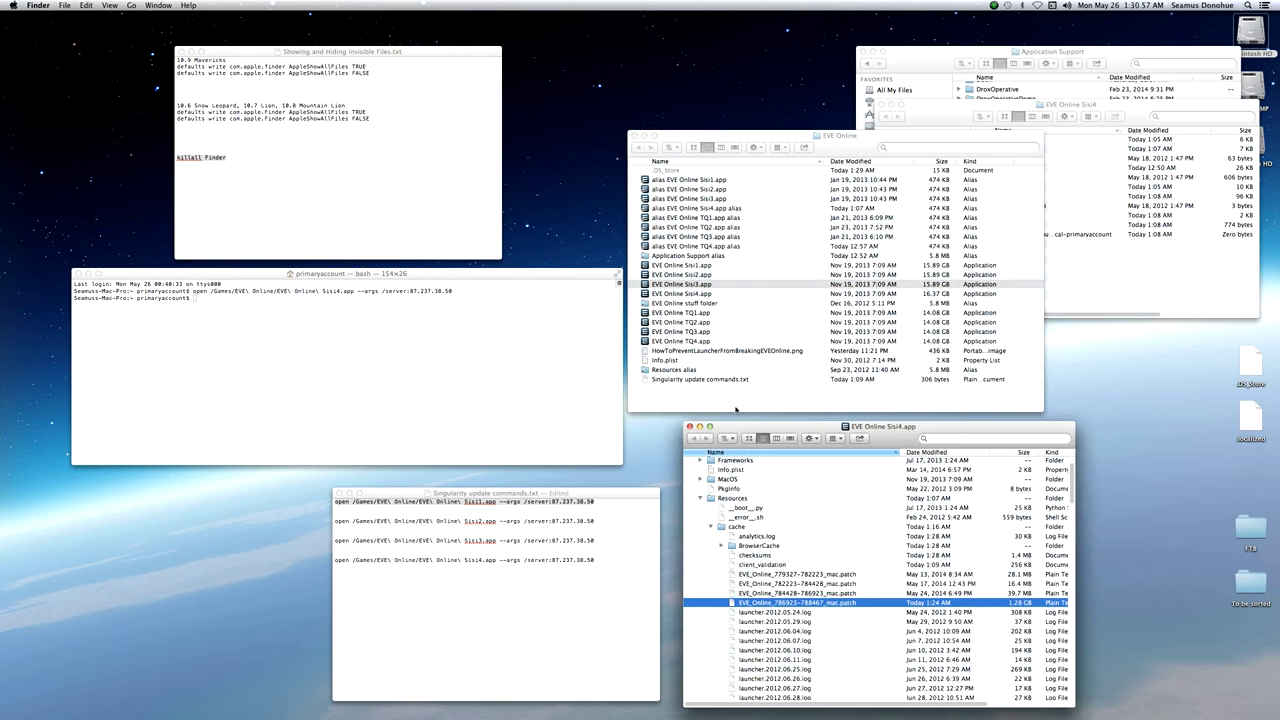
pyautogui.click(822, 603)
pyautogui.scroll(2, 760, 525)
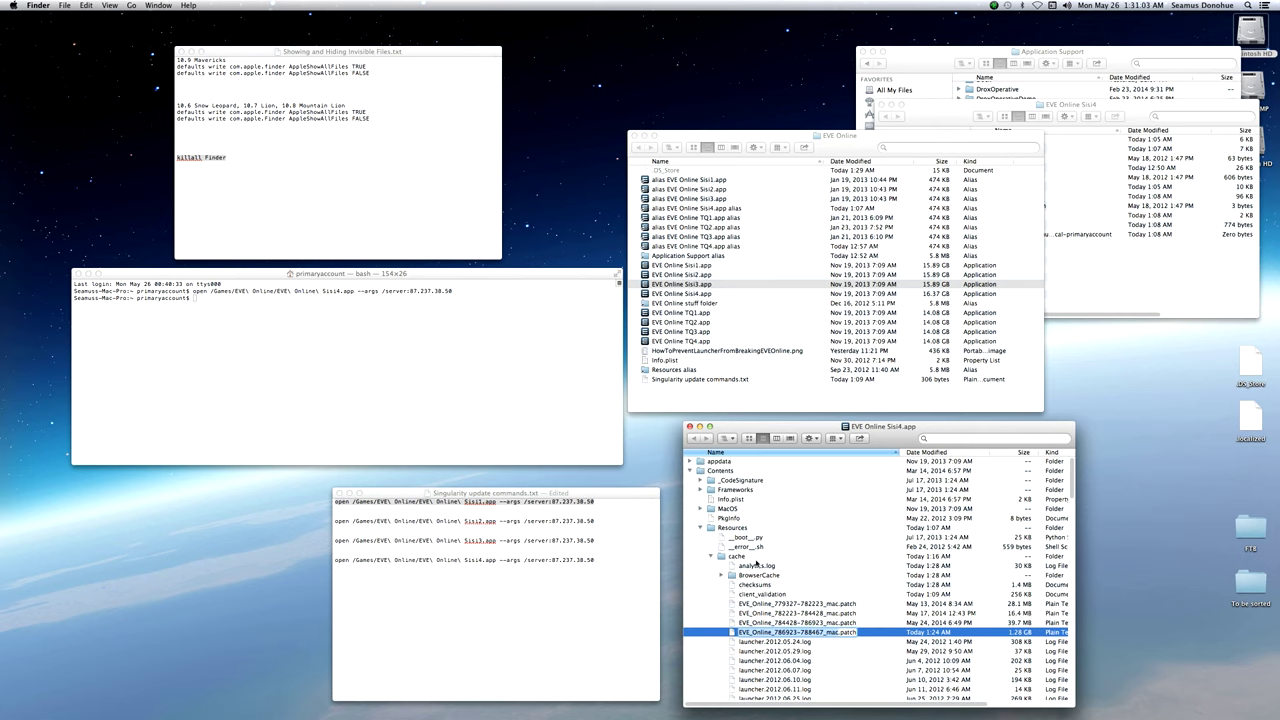
pyautogui.click(865, 637)
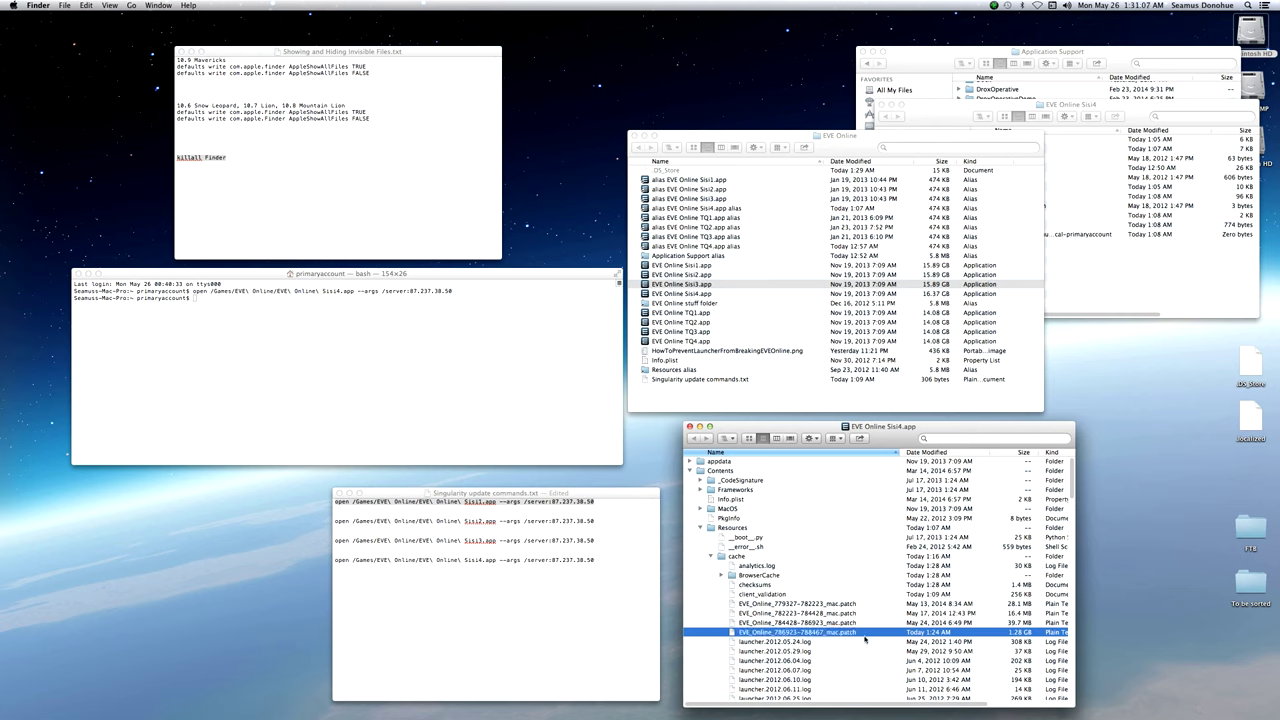
pyautogui.press('super+c')
# Open Sisi3.app's Contents/Resources/cache folder and paste the patch file into it.
pyautogui.click(710, 284)
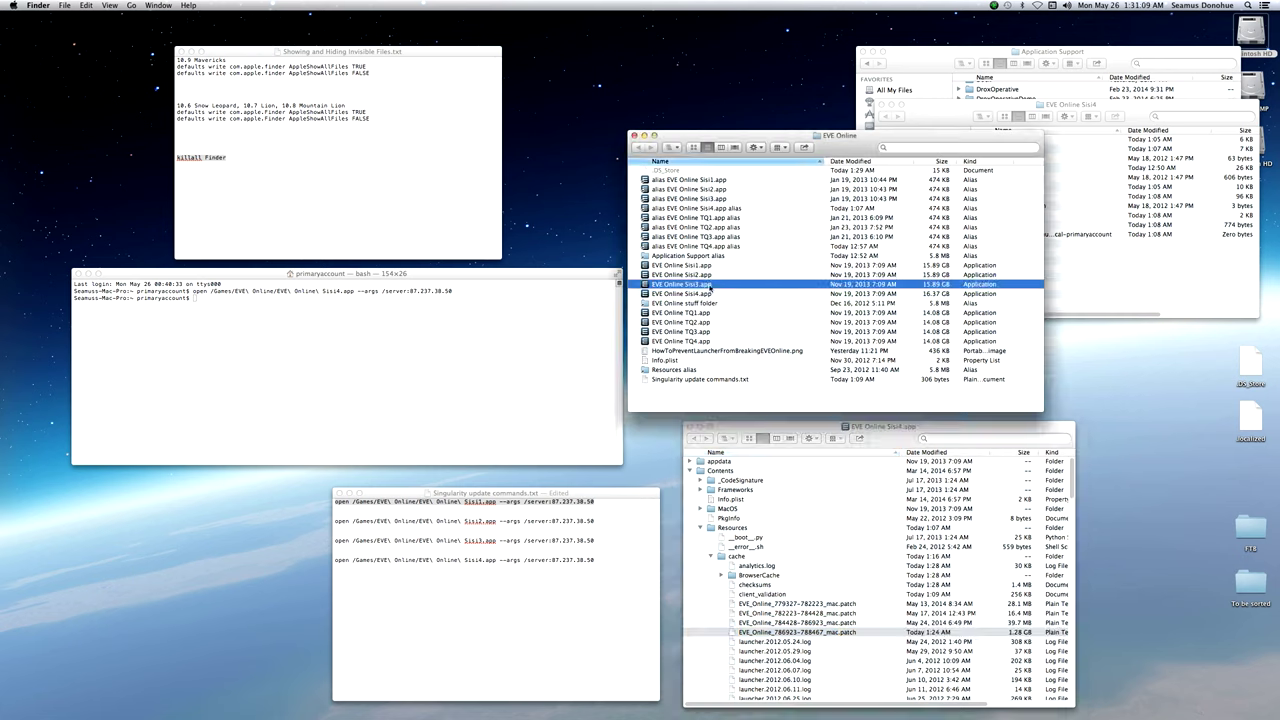
pyautogui.rightClick(720, 289)
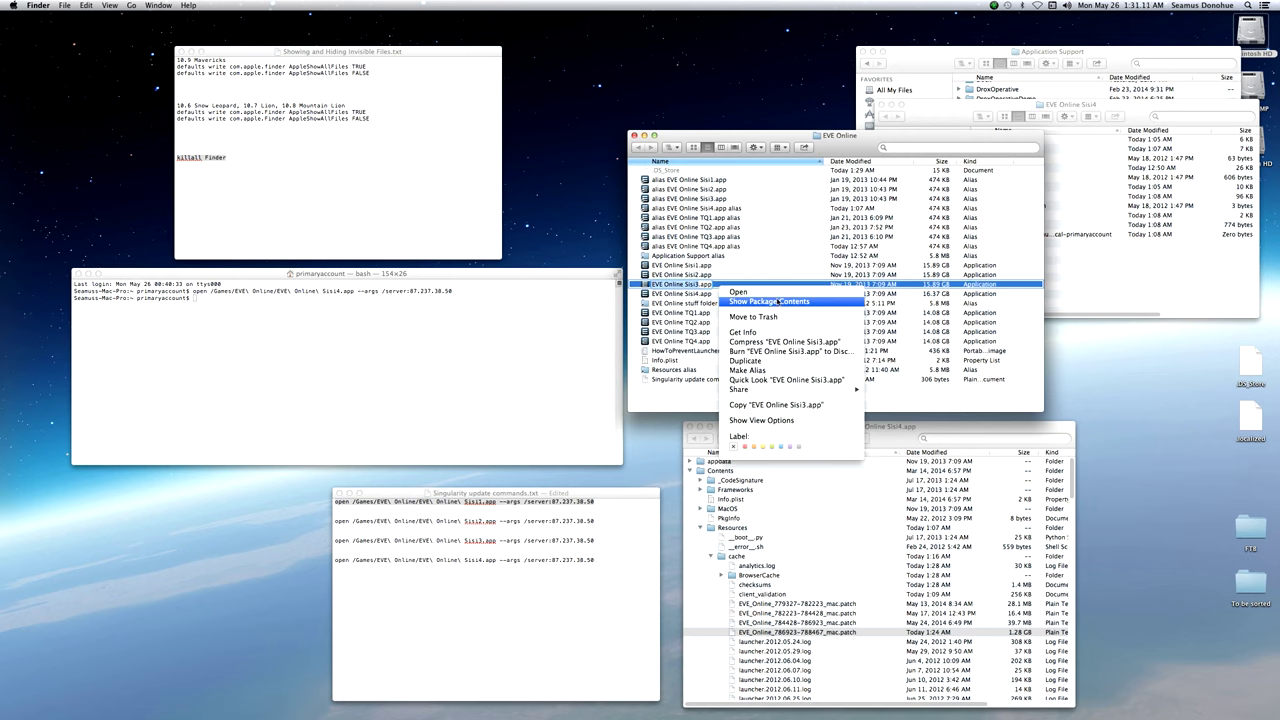
pyautogui.click(778, 301)
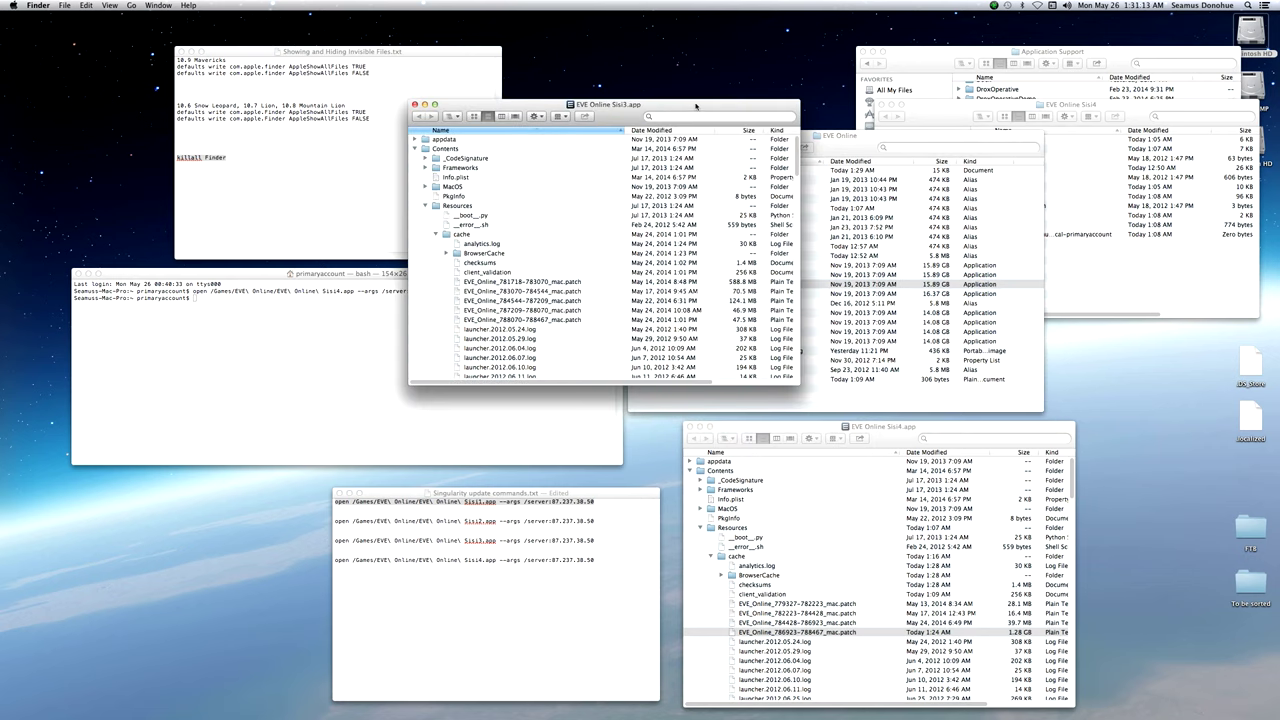
pyautogui.moveTo(696, 106); pyautogui.dragTo(574, 39)
pyautogui.click(313, 82)
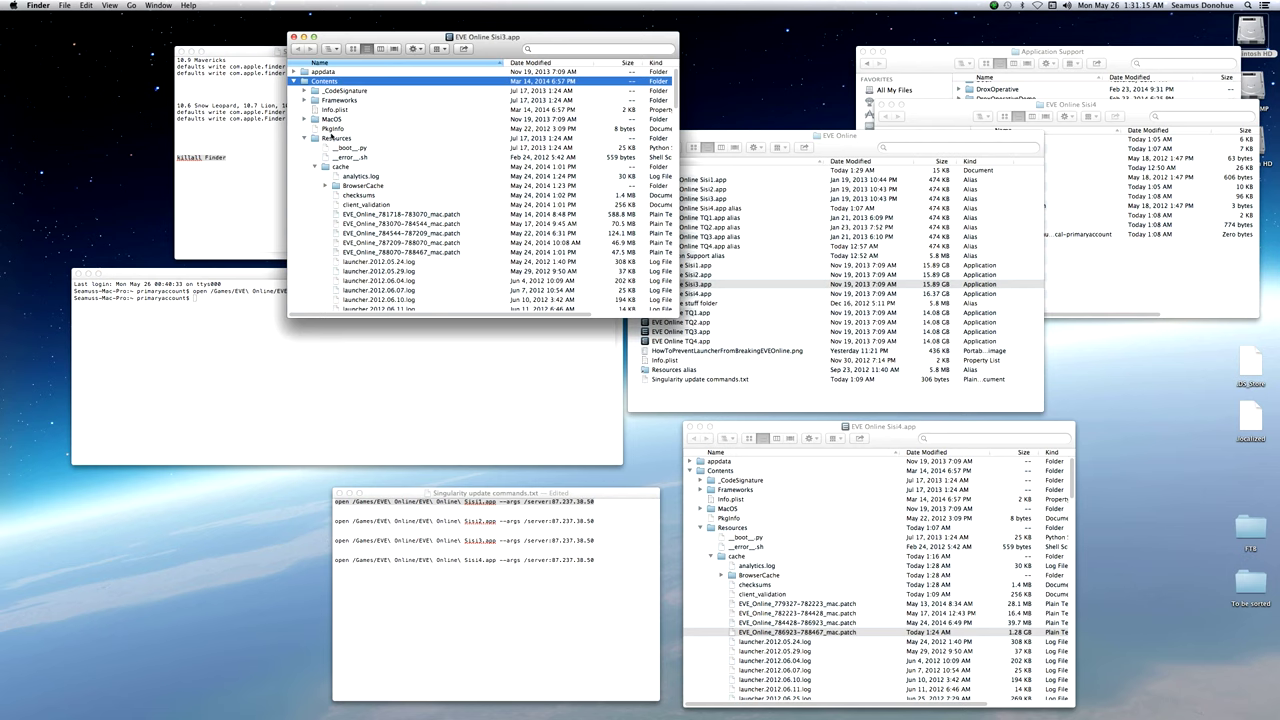
pyautogui.click(322, 137)
pyautogui.click(342, 166)
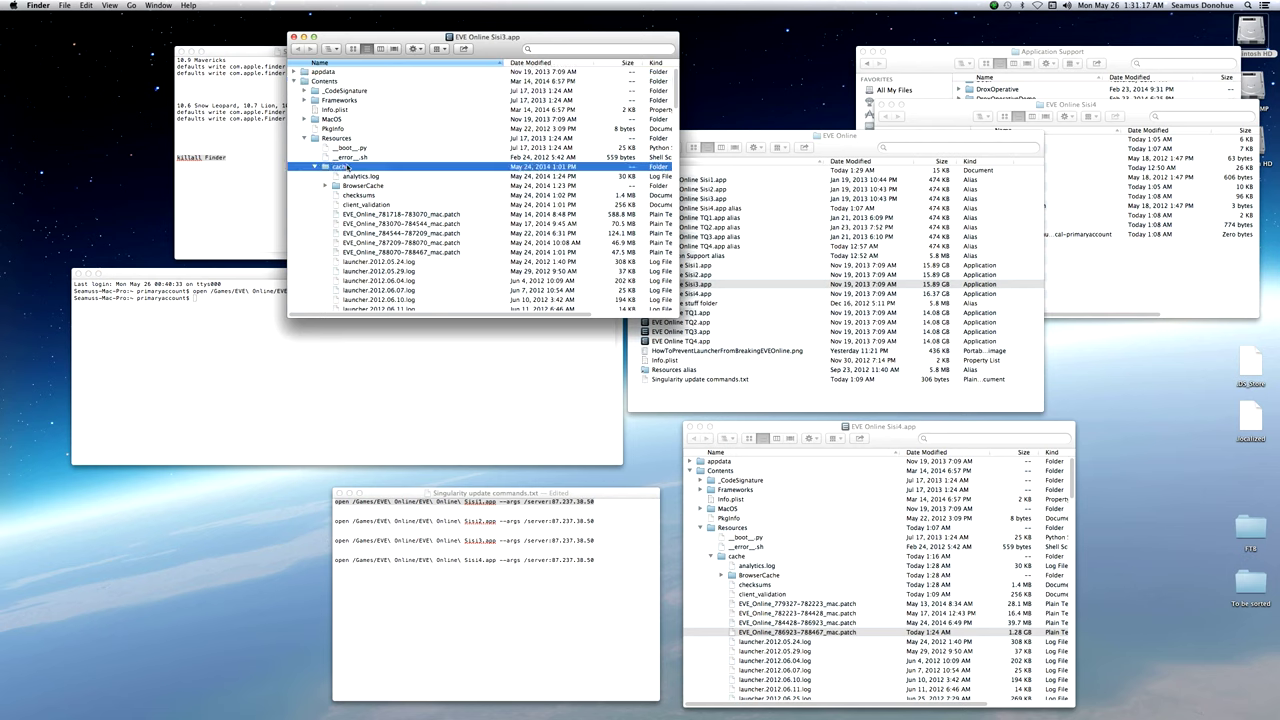
pyautogui.doubleClick(342, 166)
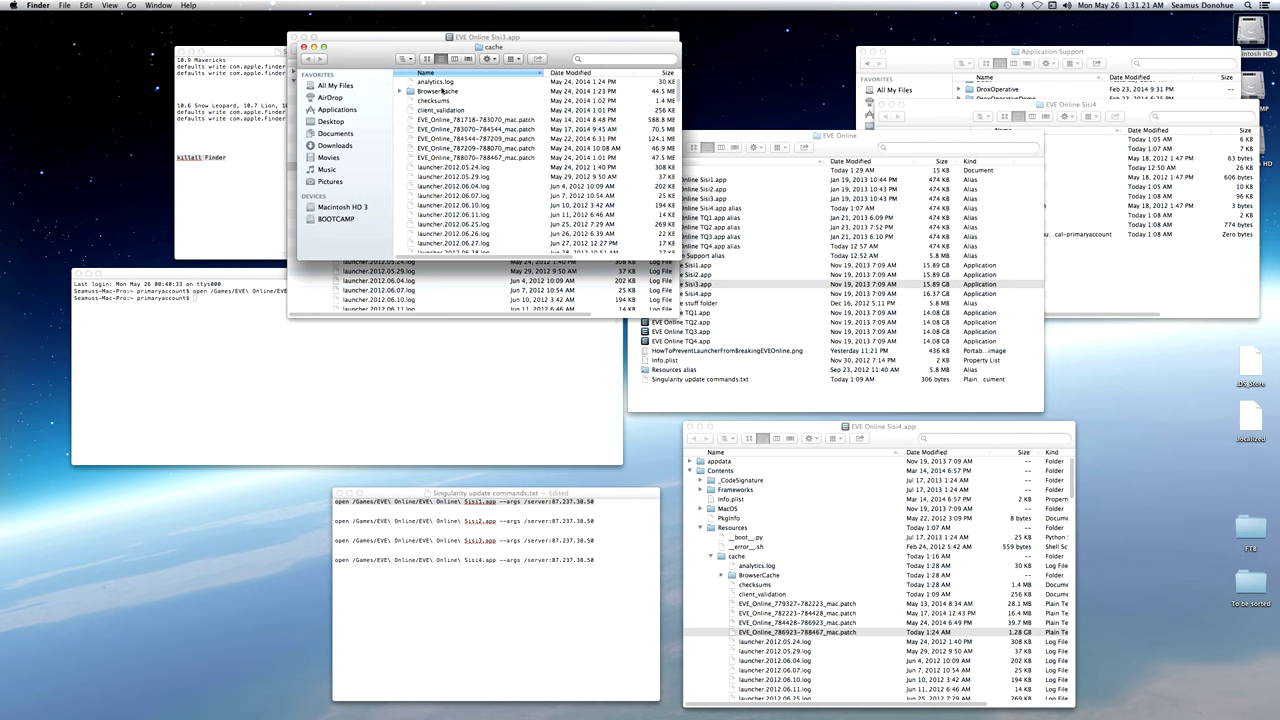
pyautogui.press('super+v')
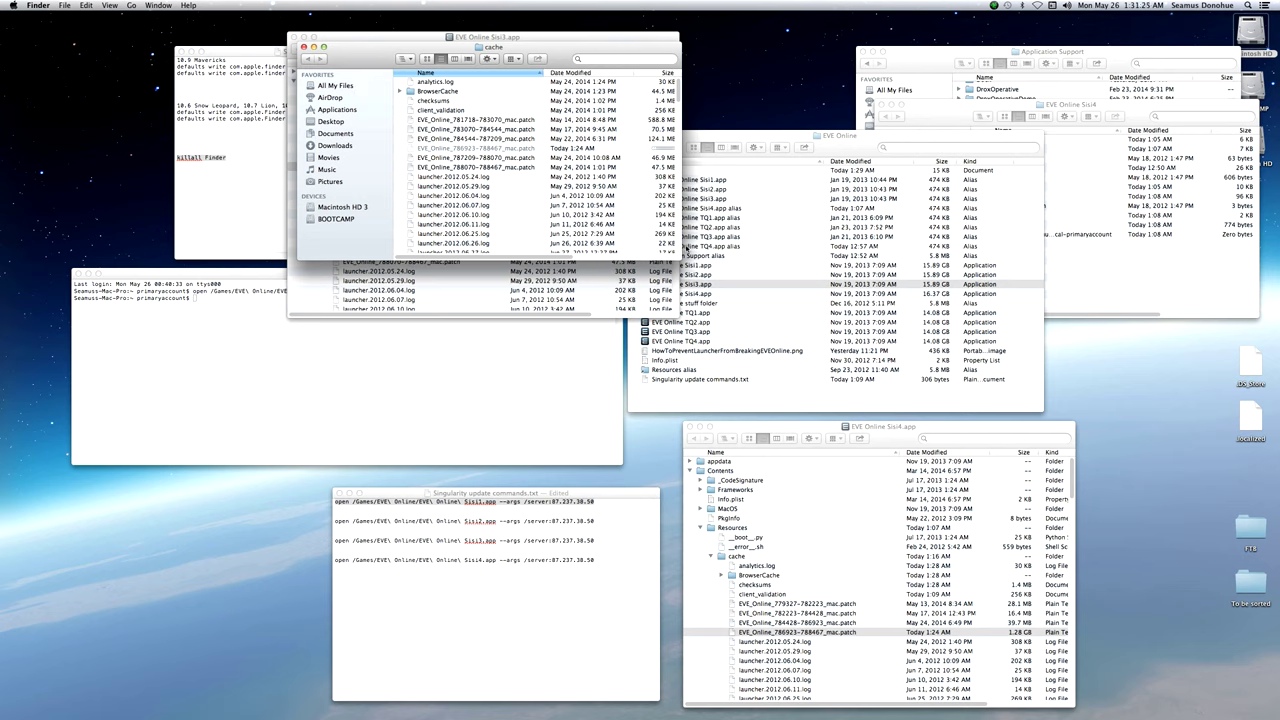
pyautogui.moveTo(678, 257); pyautogui.dragTo(796, 277)
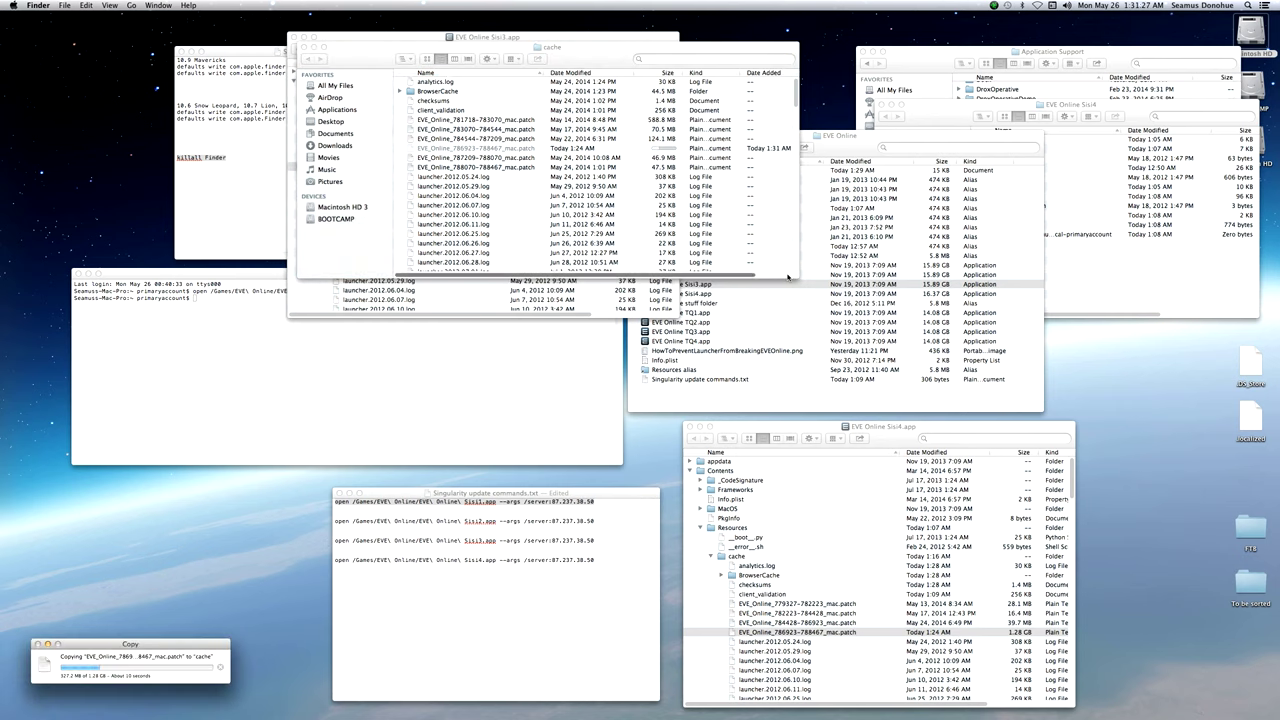
# Select the Sisi3 launch command in the commands file, check Terminal, and bring the Sisi3 cache window forward.
pyautogui.click(619, 500)
pyautogui.click(336, 541)
pyautogui.tripleClick(336, 541)
pyautogui.click(336, 541)
pyautogui.tripleClick(336, 541)
pyautogui.click(335, 544)
pyautogui.tripleClick(335, 545)
pyautogui.click(299, 377)
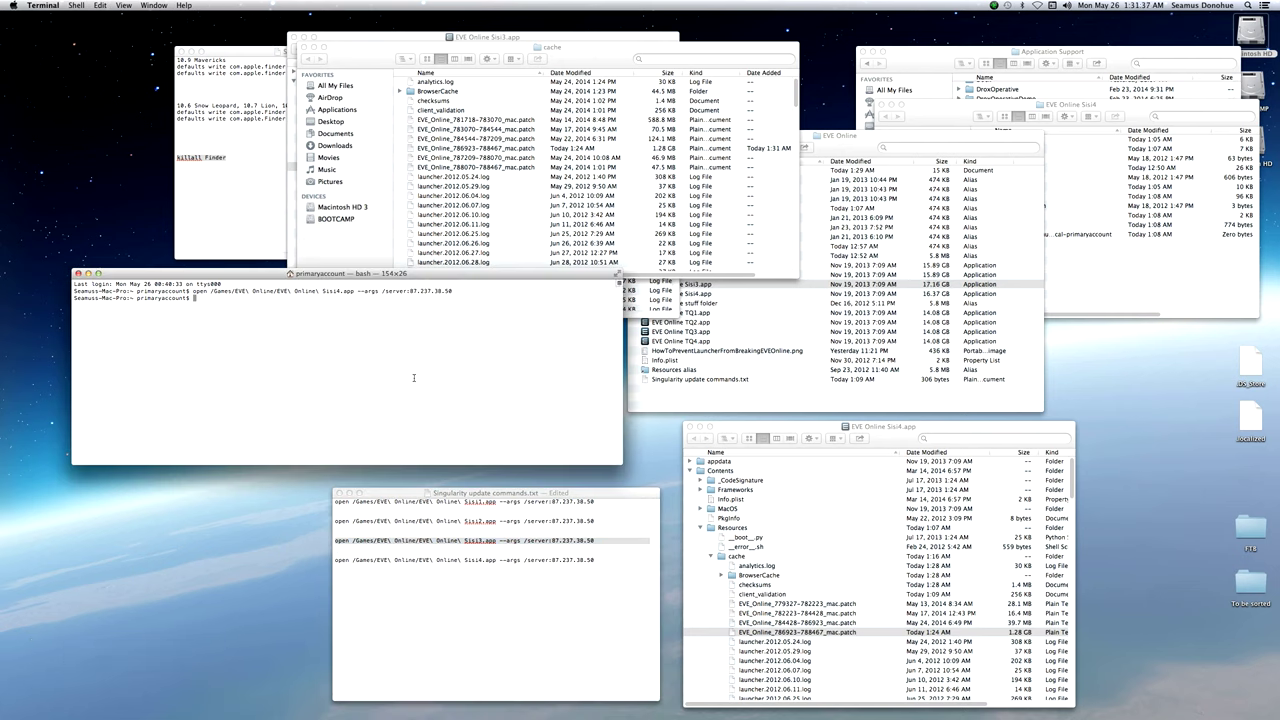
pyautogui.click(518, 148)
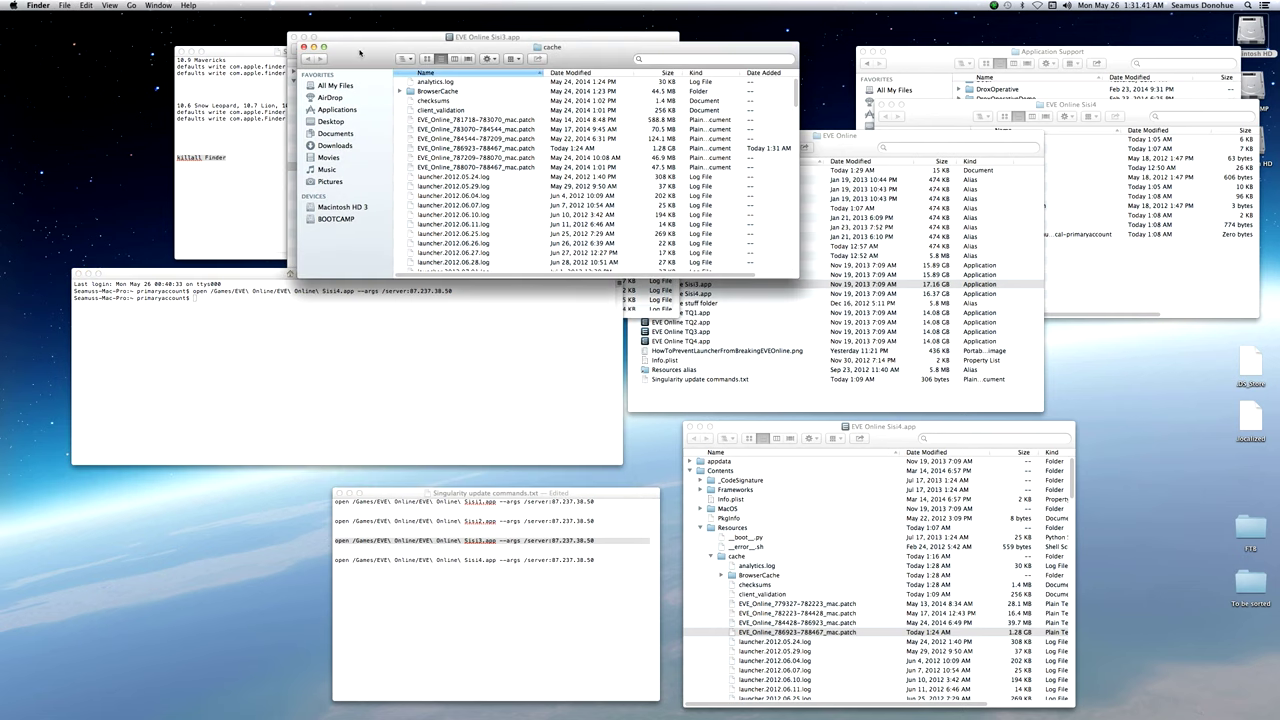